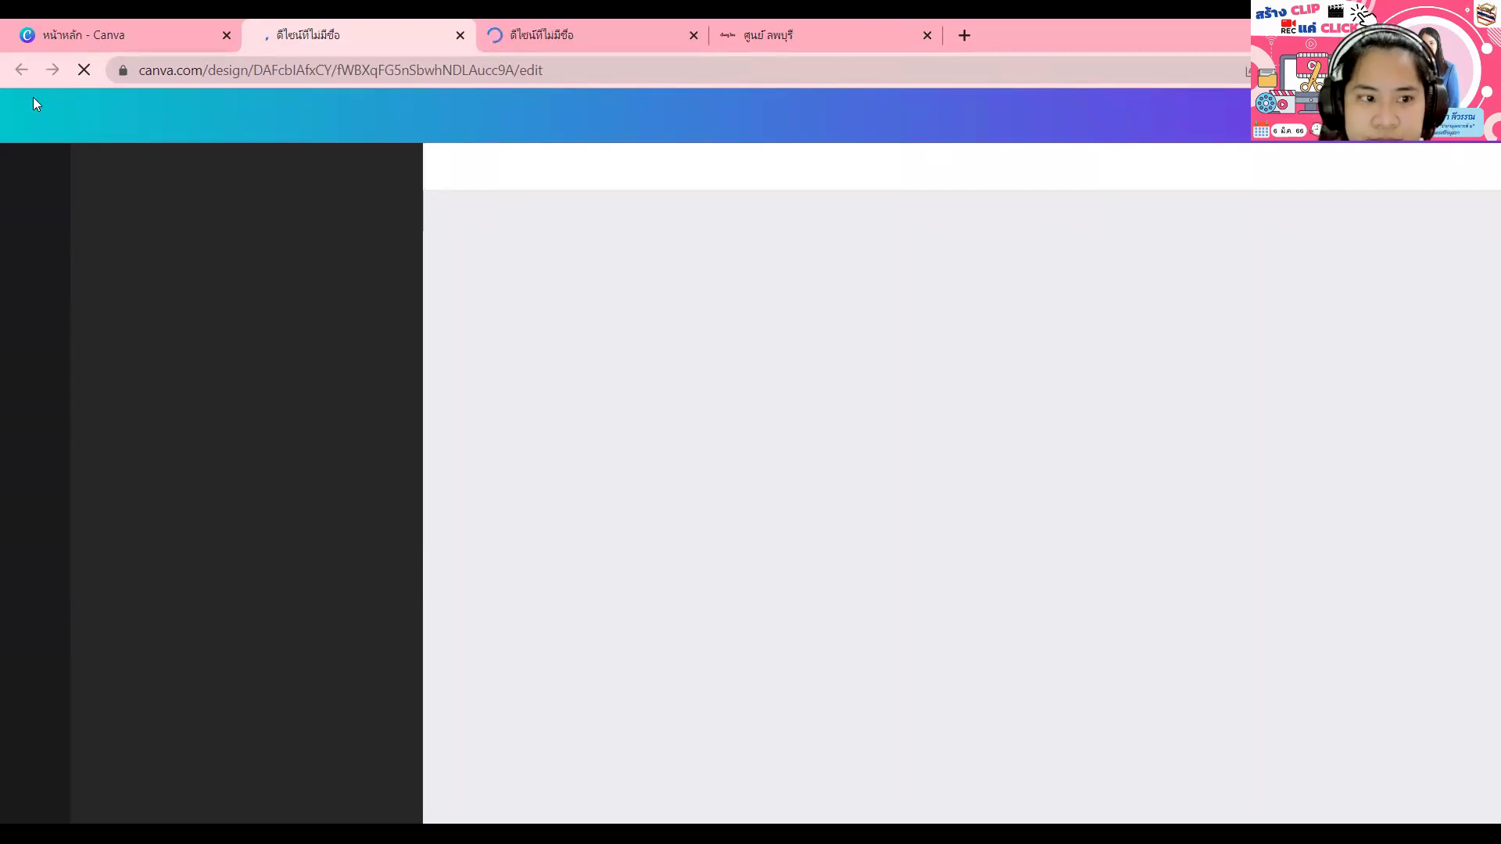
Step: Close the duplicate untitled design and title the remaining video design "วิดีโอ ห้องตักศิลา"
left_click(692, 35)
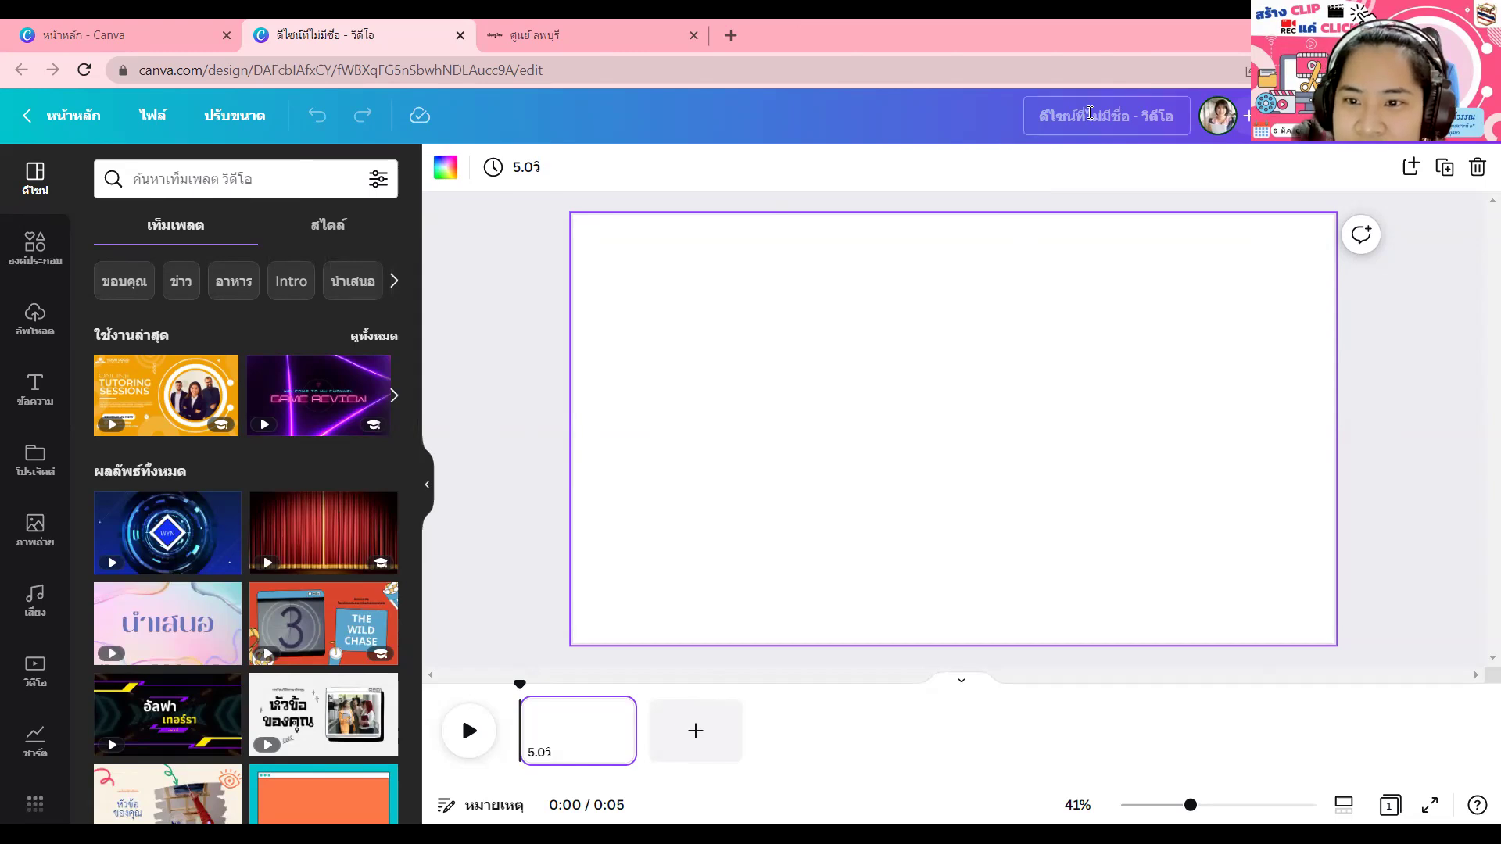
left_click(496, 268)
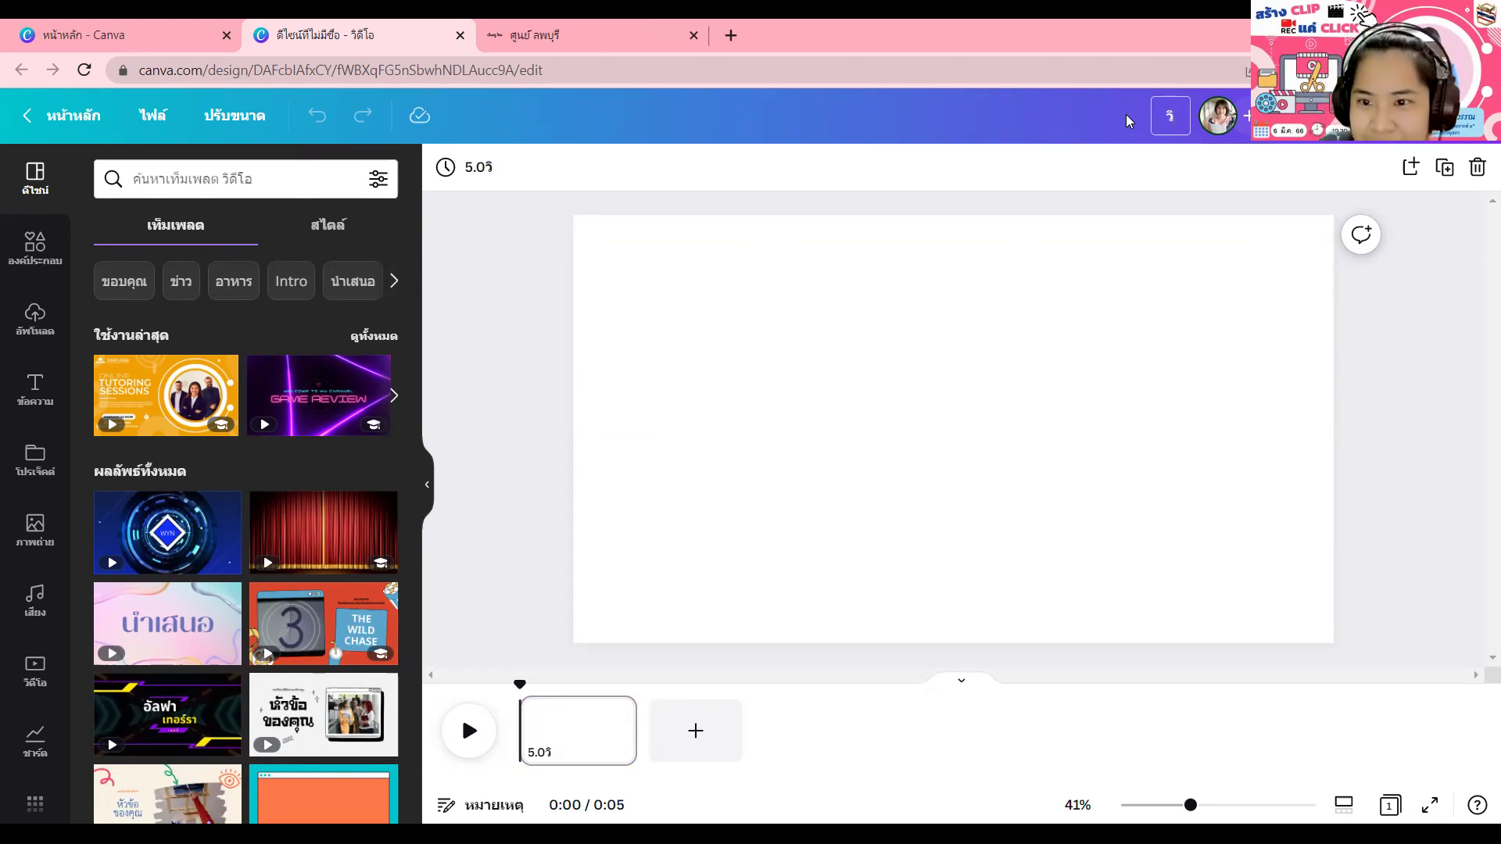
type("โอ")
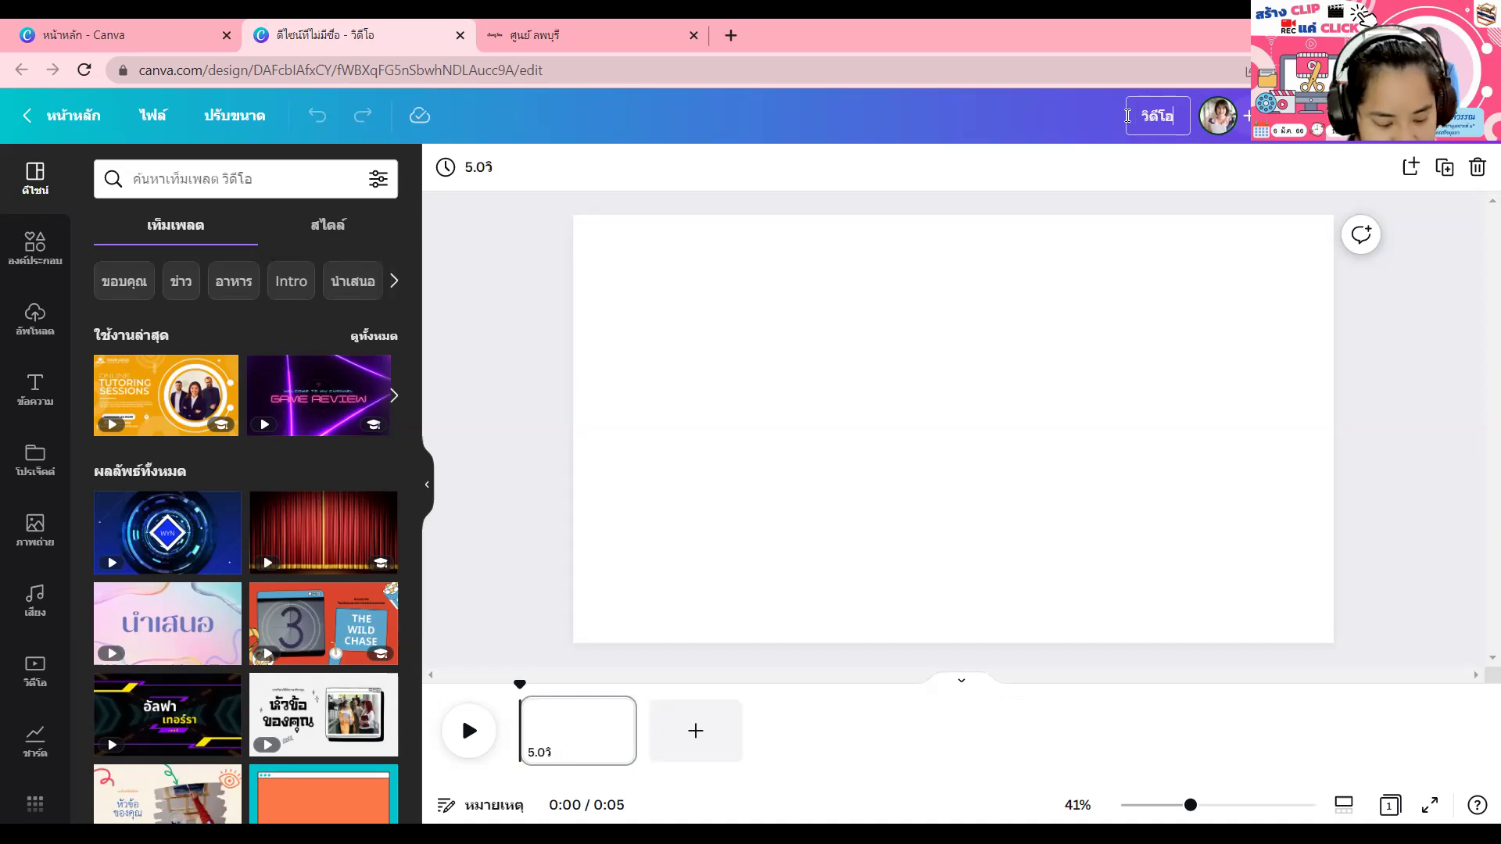
type(" ห้องต")
key("BackSpace")
key("BackSpace")
type("เด็กศิลา")
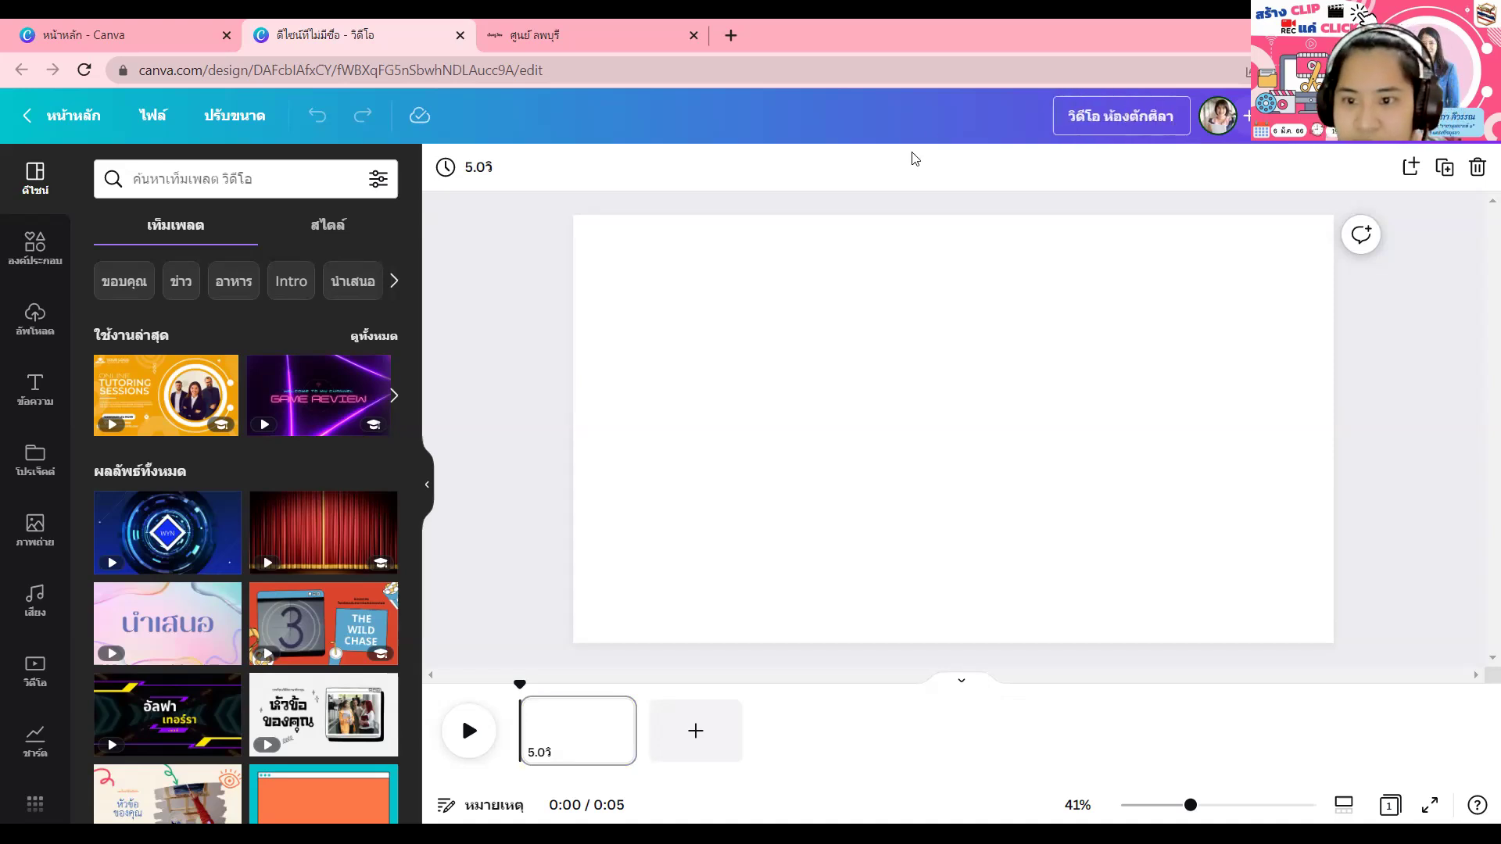
left_click(545, 258)
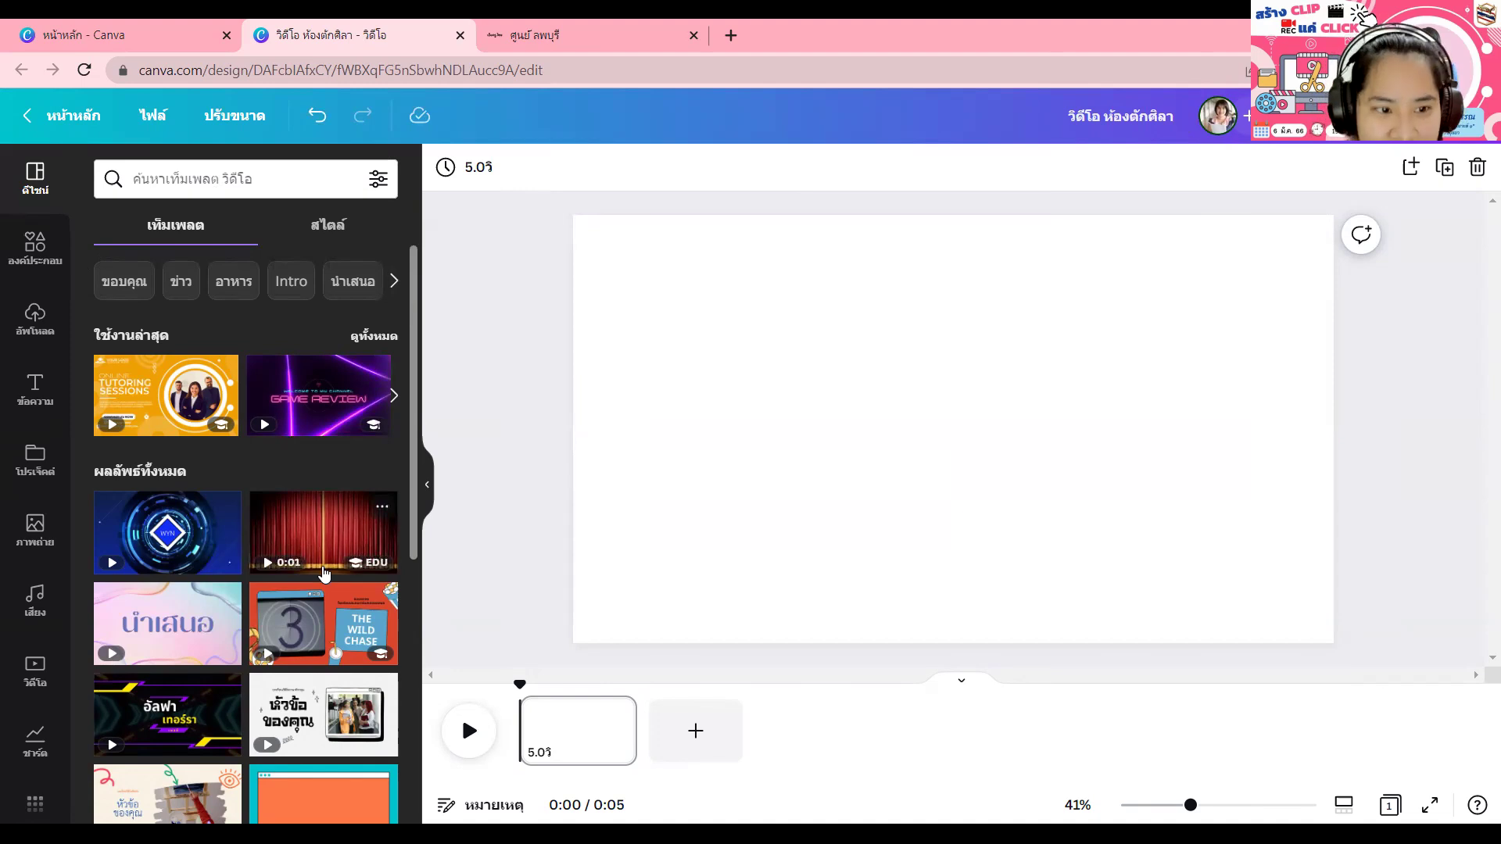
Step: Search the templates for "cat" and apply the title page of the Beige Pink and Green Cute 5 Top Cat Compilation Video template
left_click(155, 184)
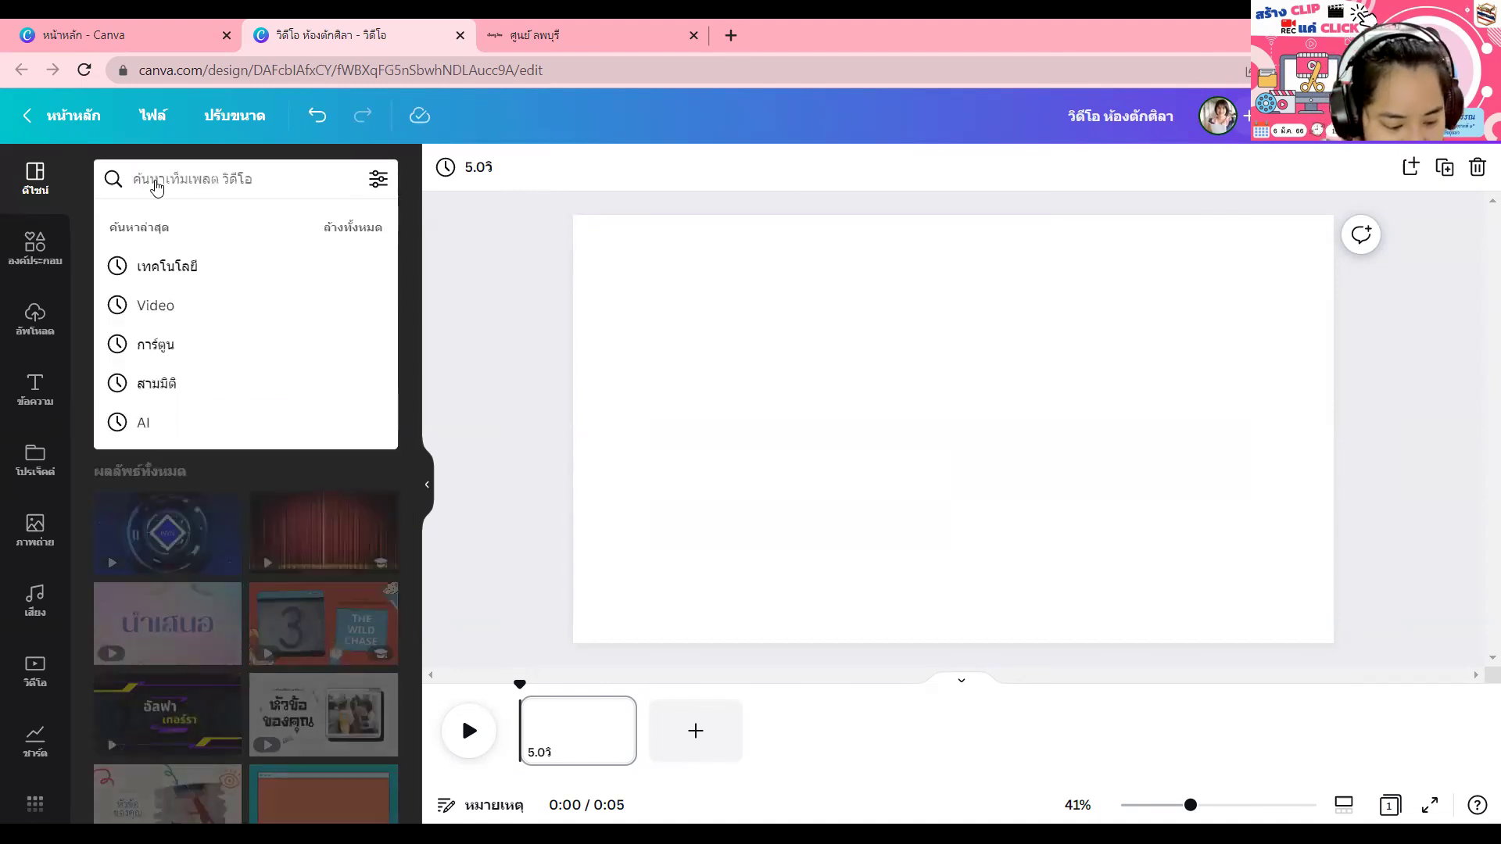
type("a")
key("BackSpace")
type("cat")
key("Return")
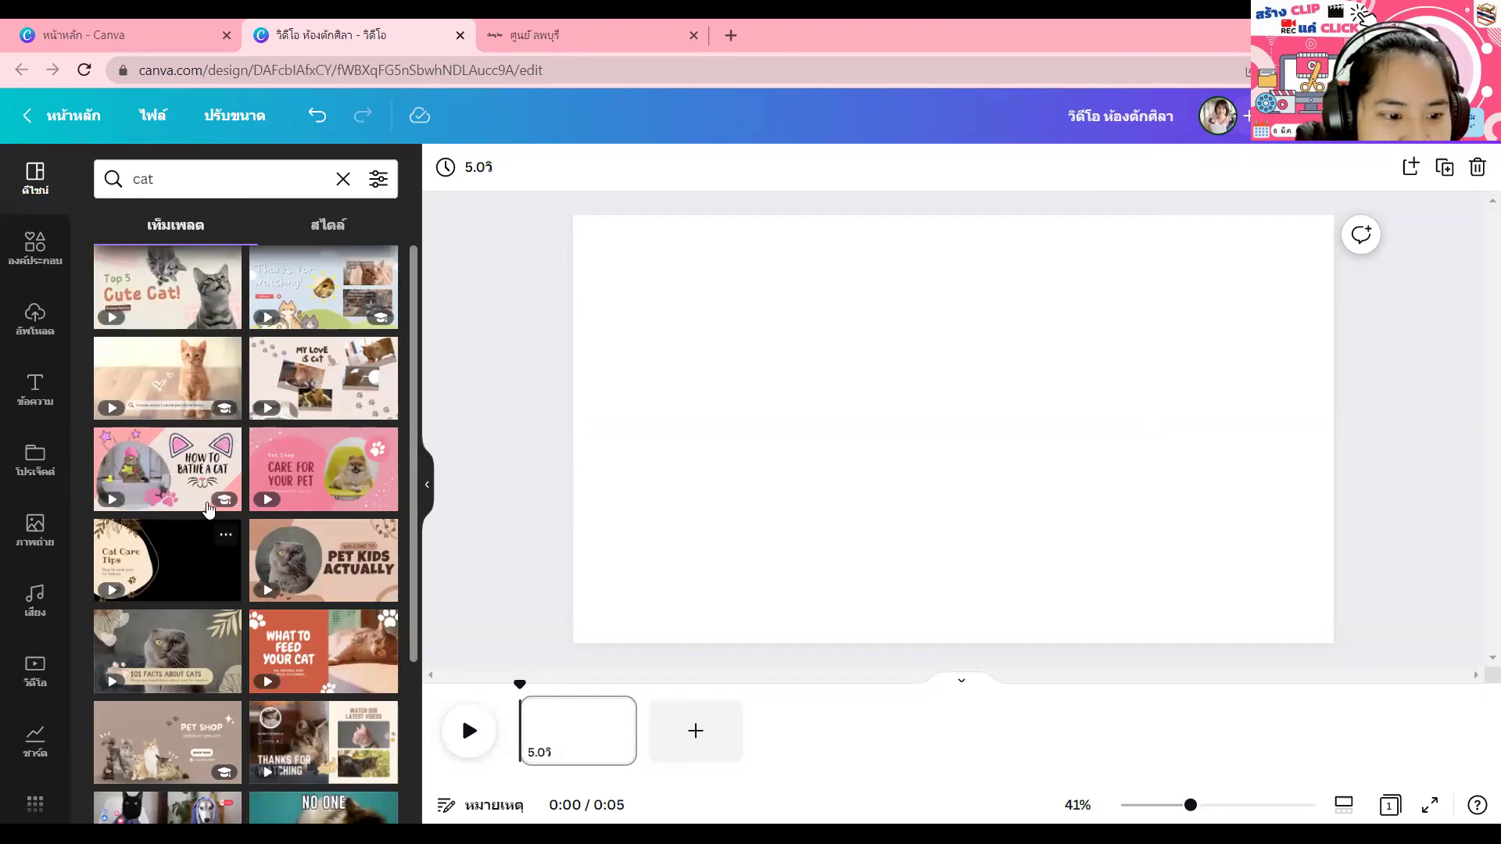
left_click(162, 289)
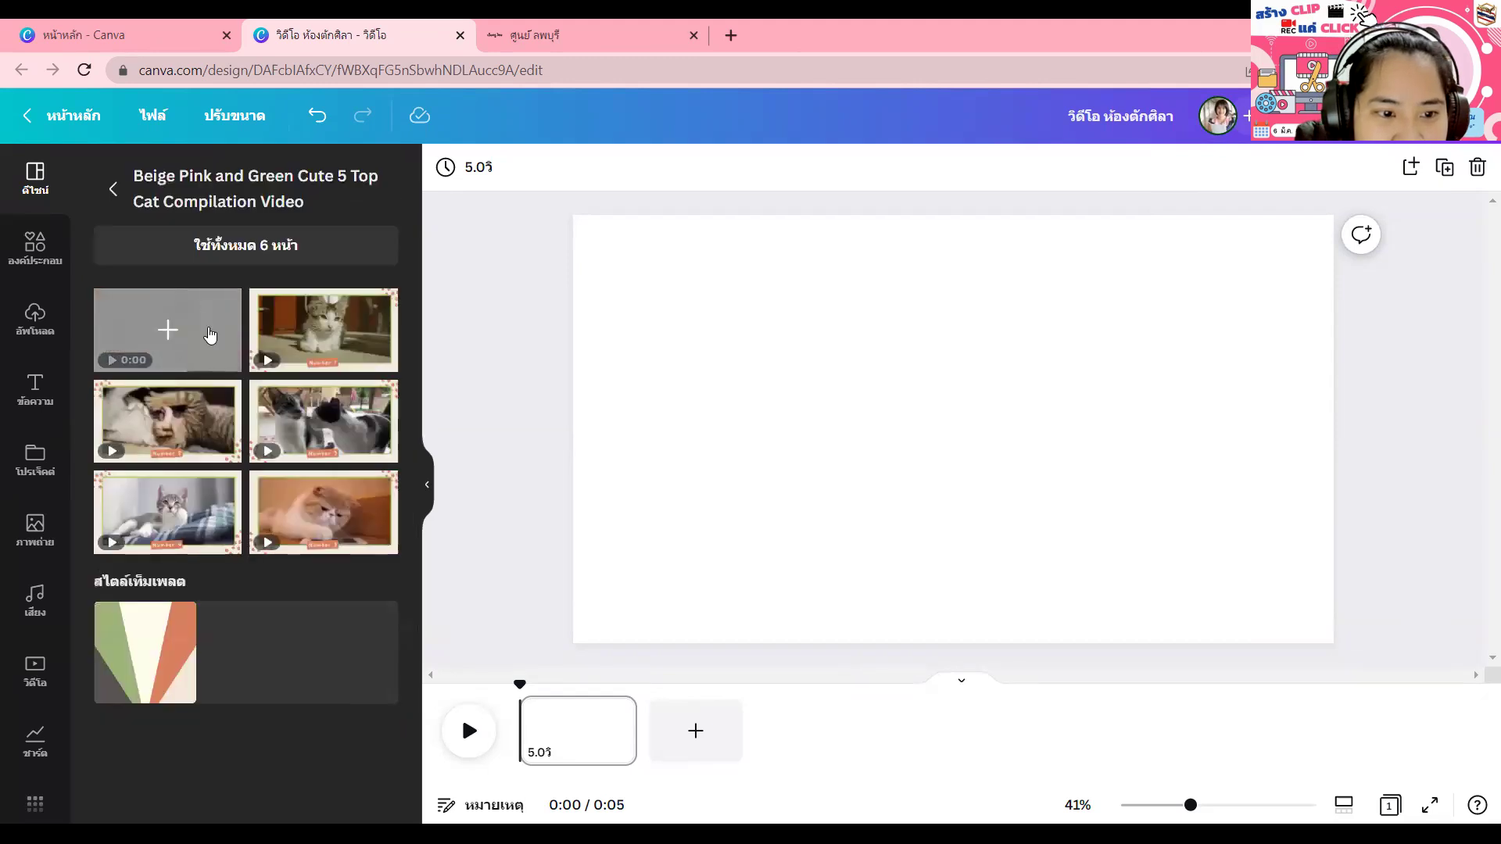
left_click(193, 337)
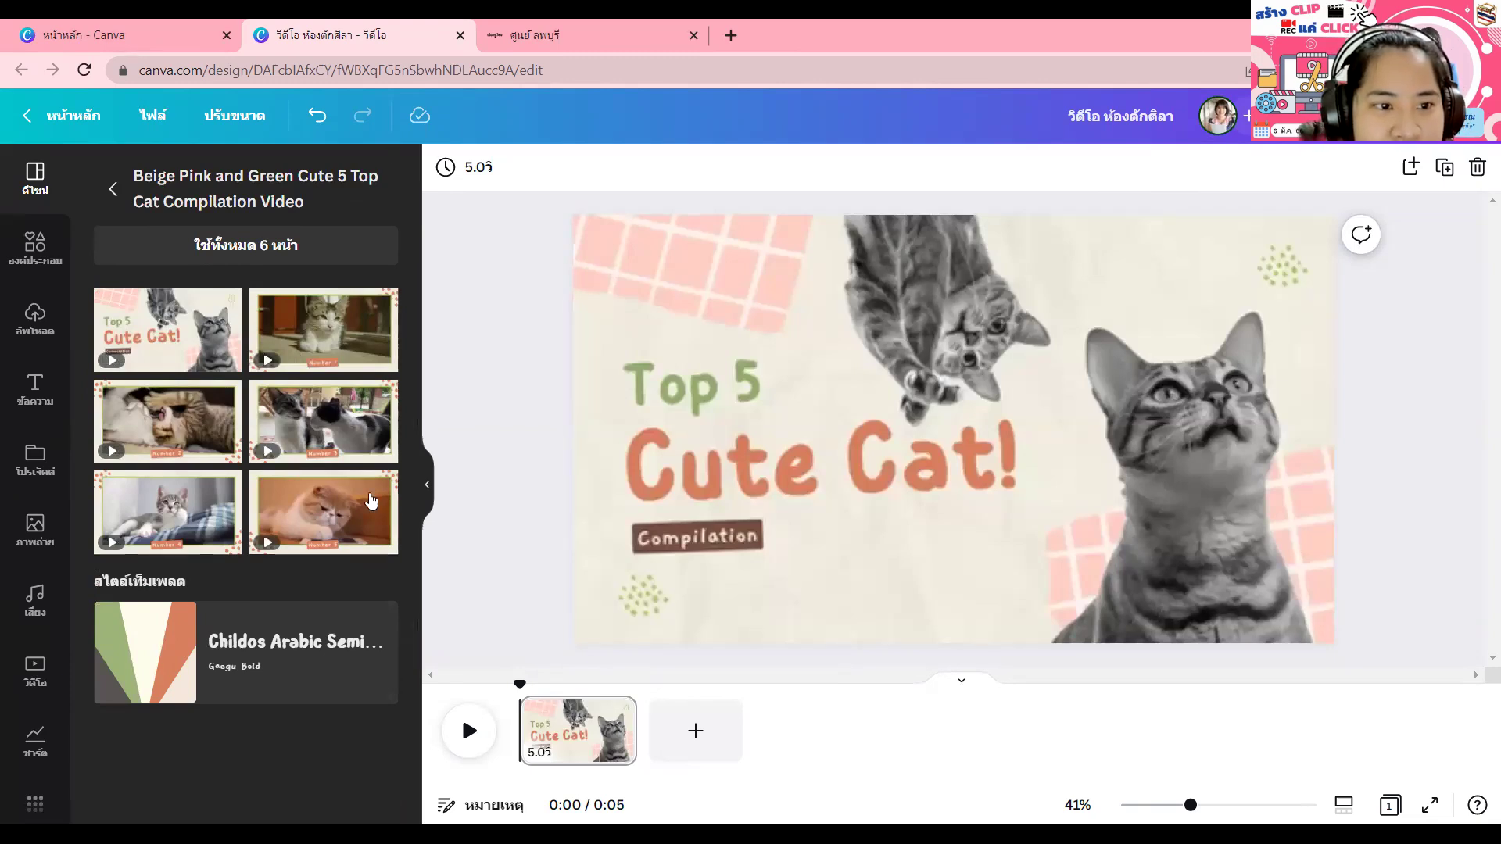
Step: Upload the four cut-out cat pictures from the Downloads folder
left_click(896, 273)
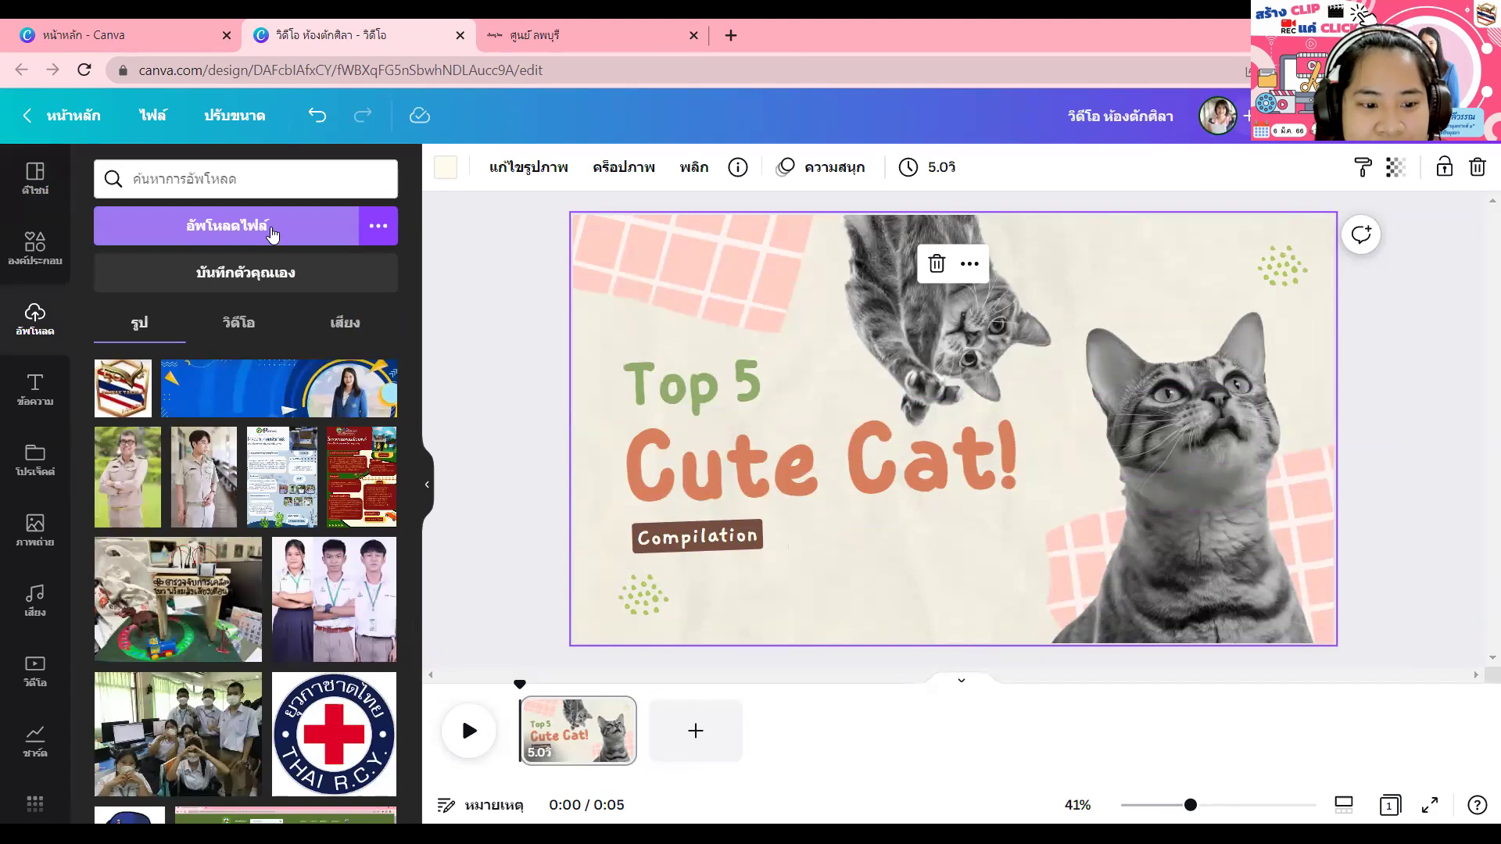
left_click(236, 242)
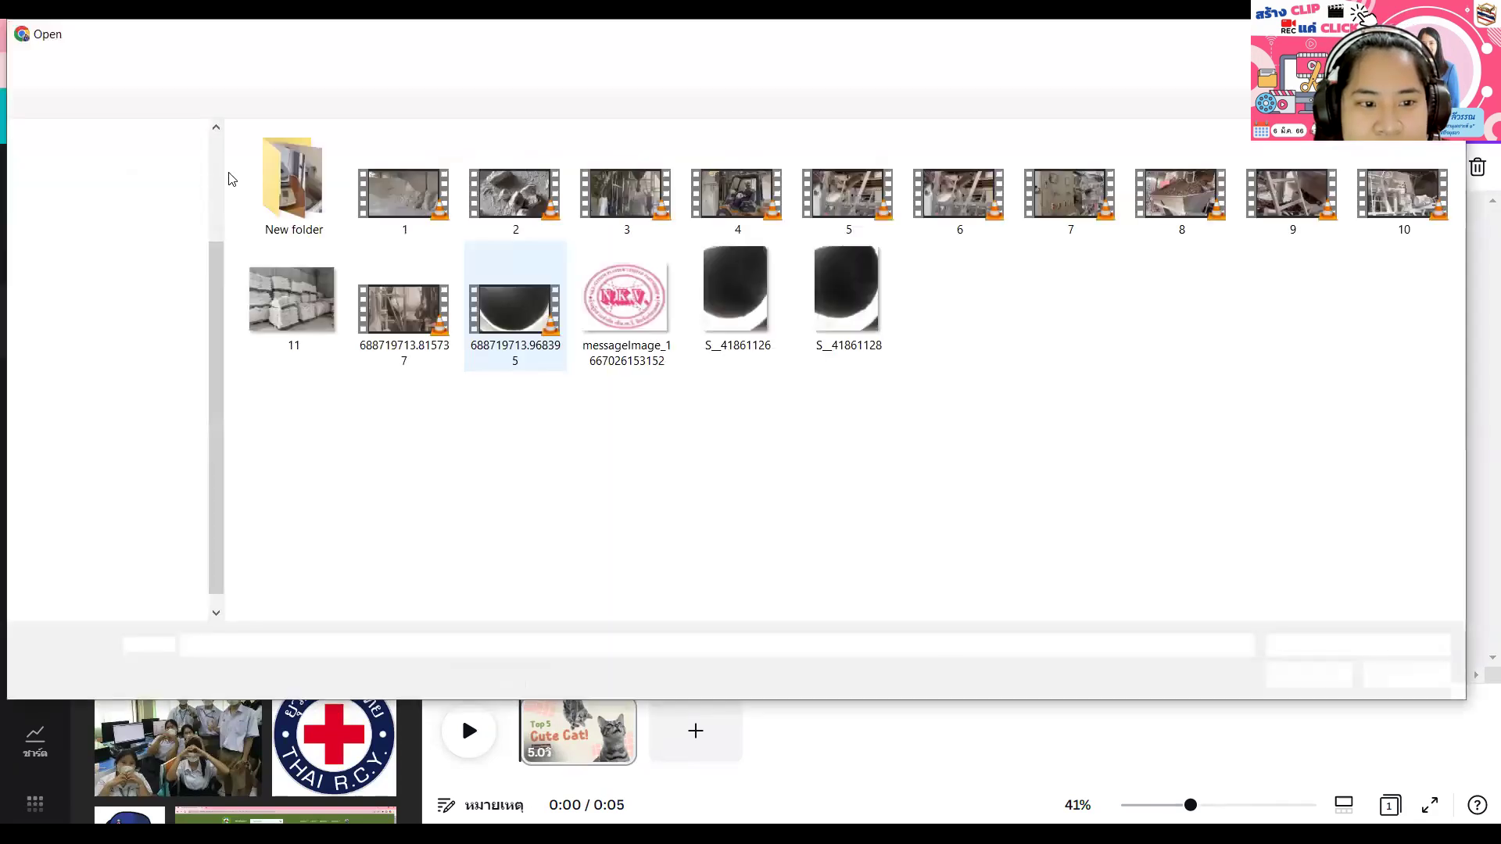
scroll(137, 255, "up", 3)
left_click(102, 195)
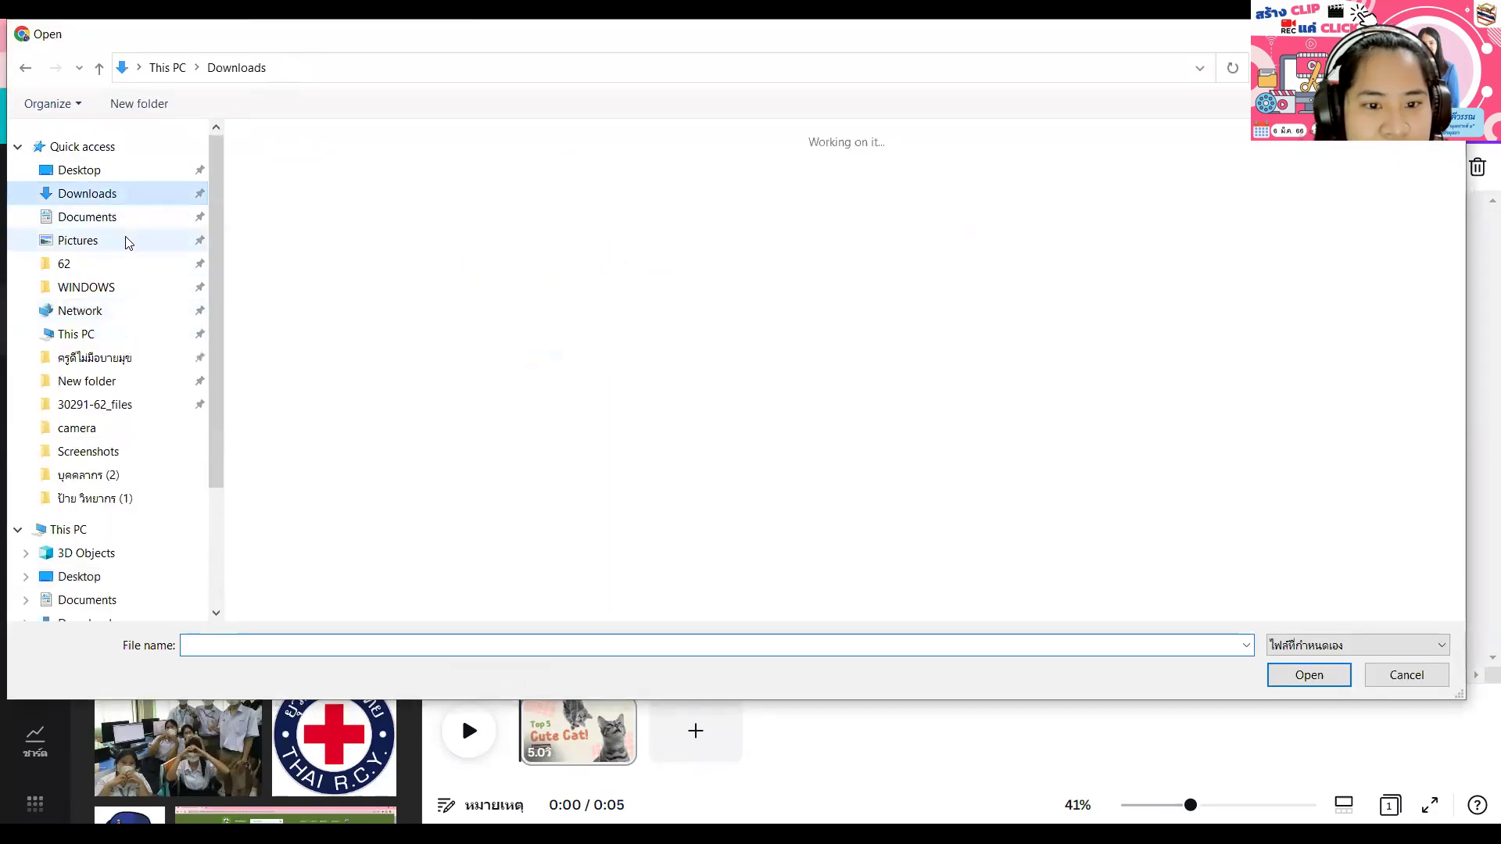
left_click(341, 242)
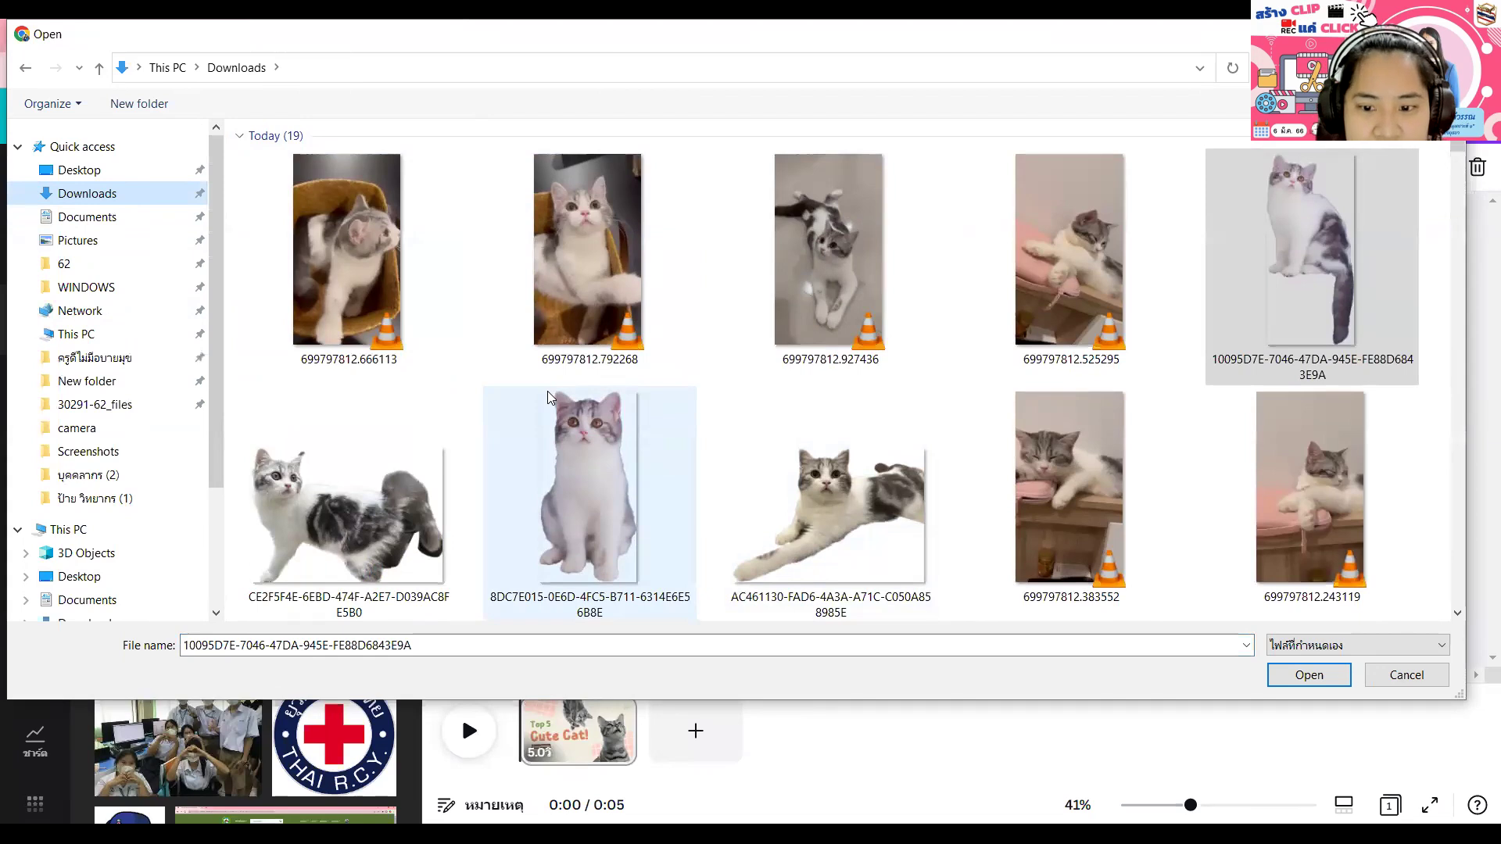
left_click(358, 517, "ctrl")
left_click(595, 484, "ctrl")
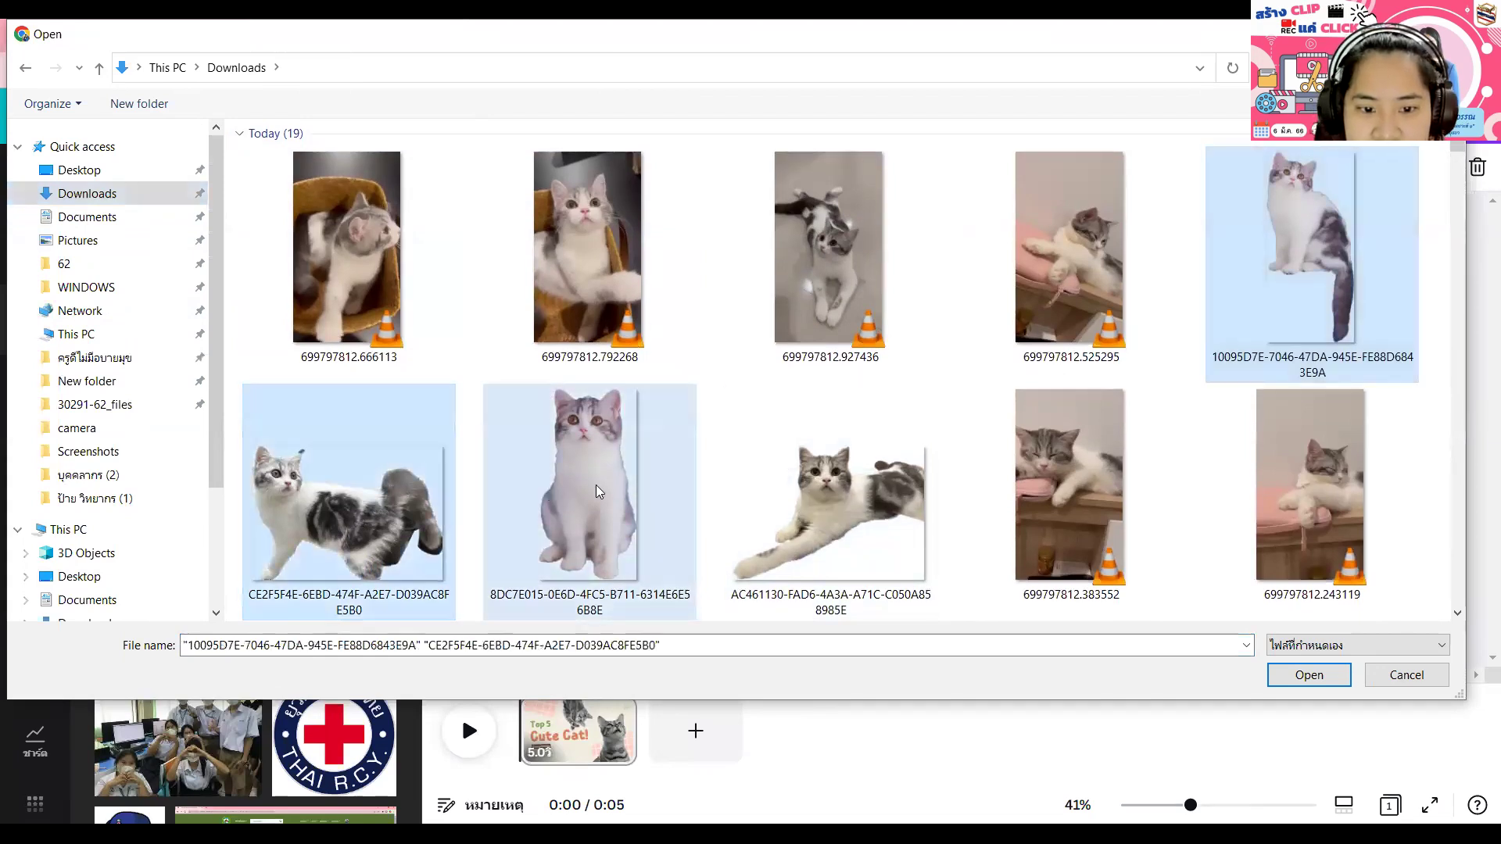
left_click(825, 513, "ctrl")
left_click(829, 508, "ctrl")
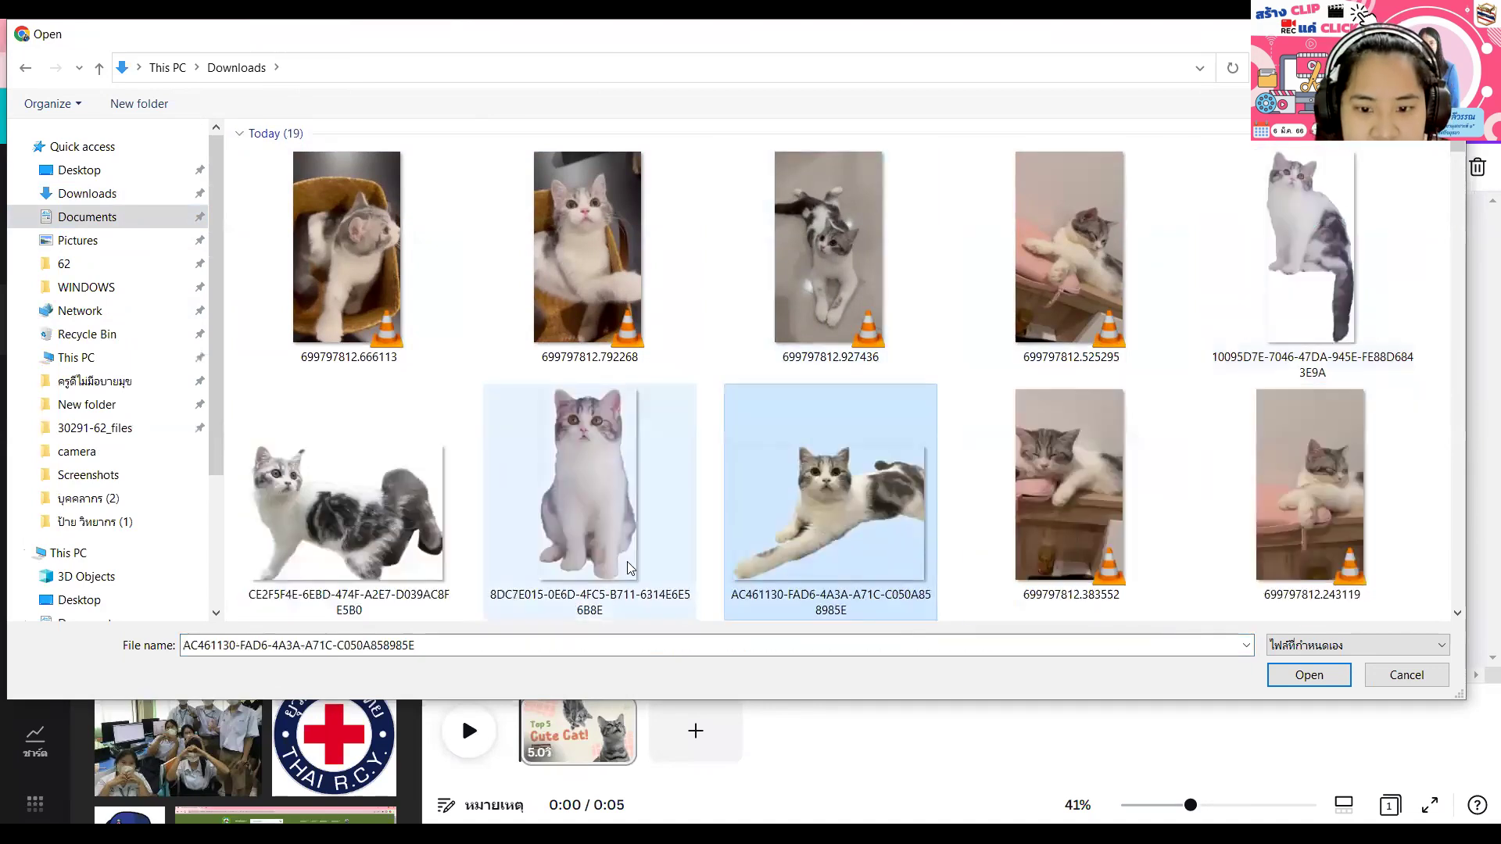
left_click(354, 519, "ctrl")
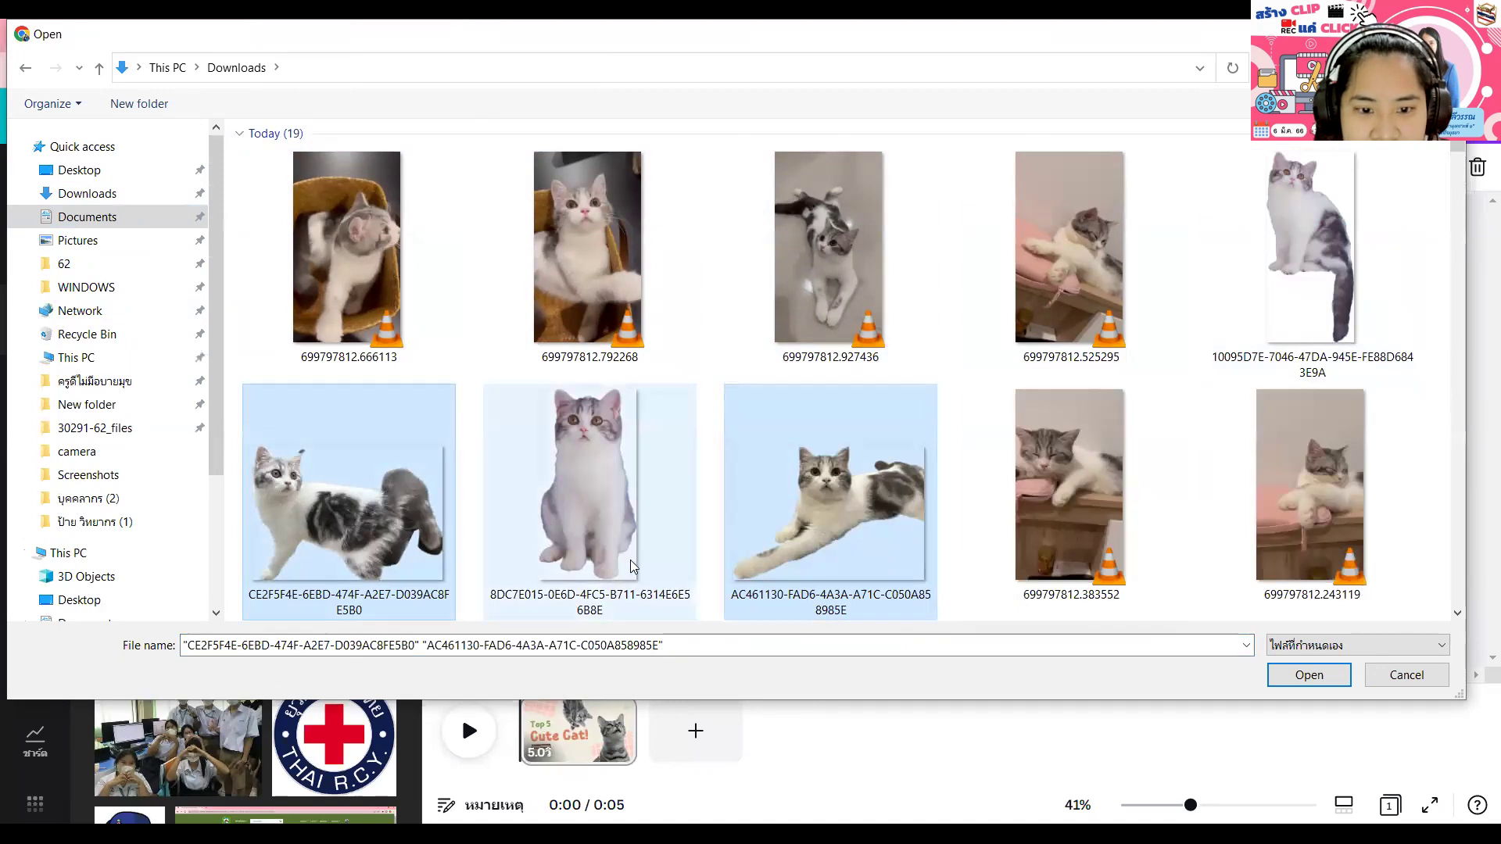
left_click(591, 482, "ctrl")
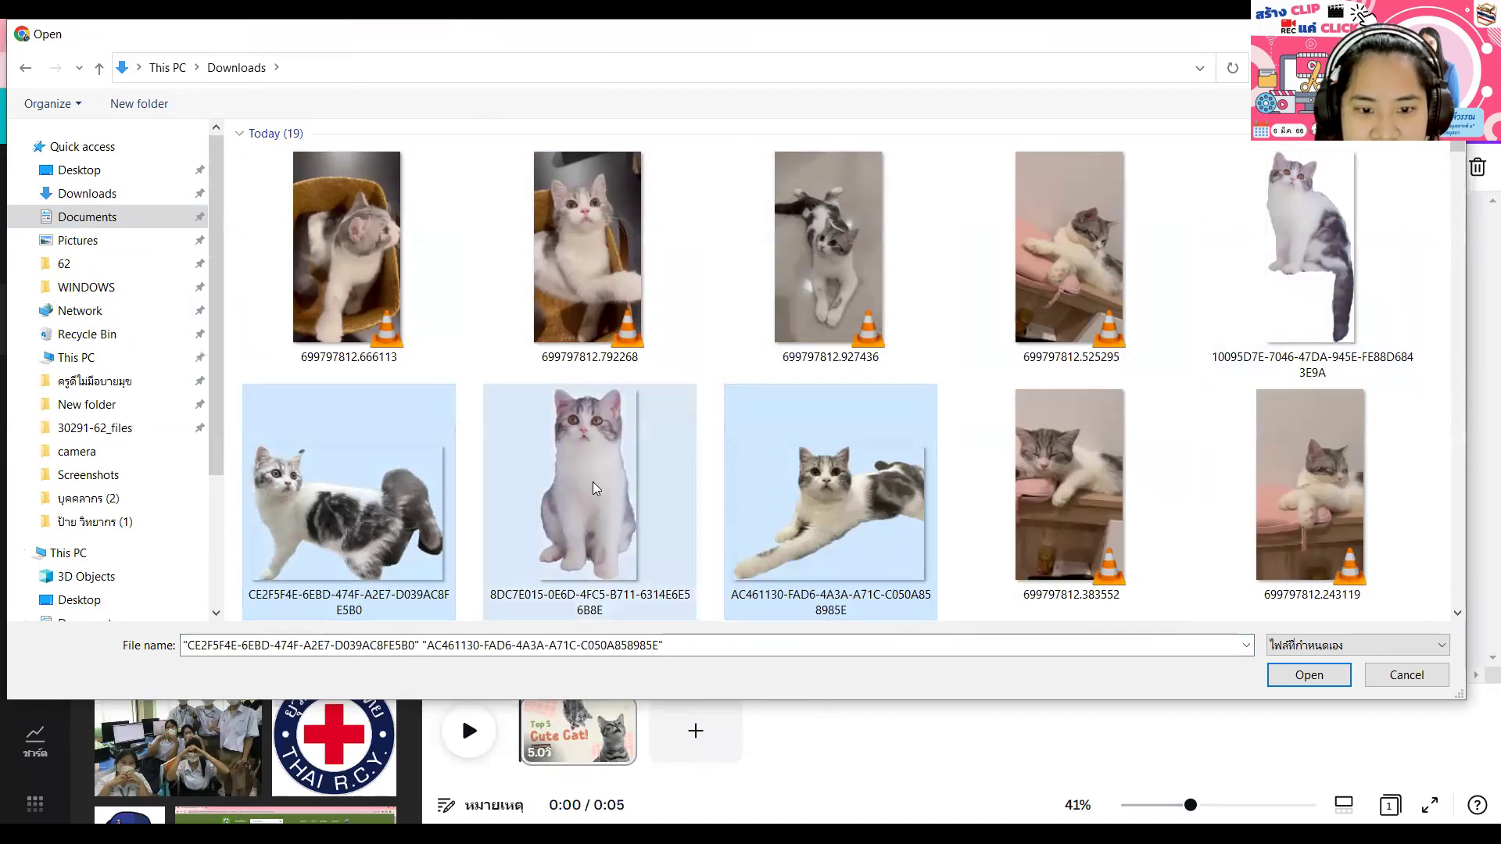
scroll(783, 478, "down", 2)
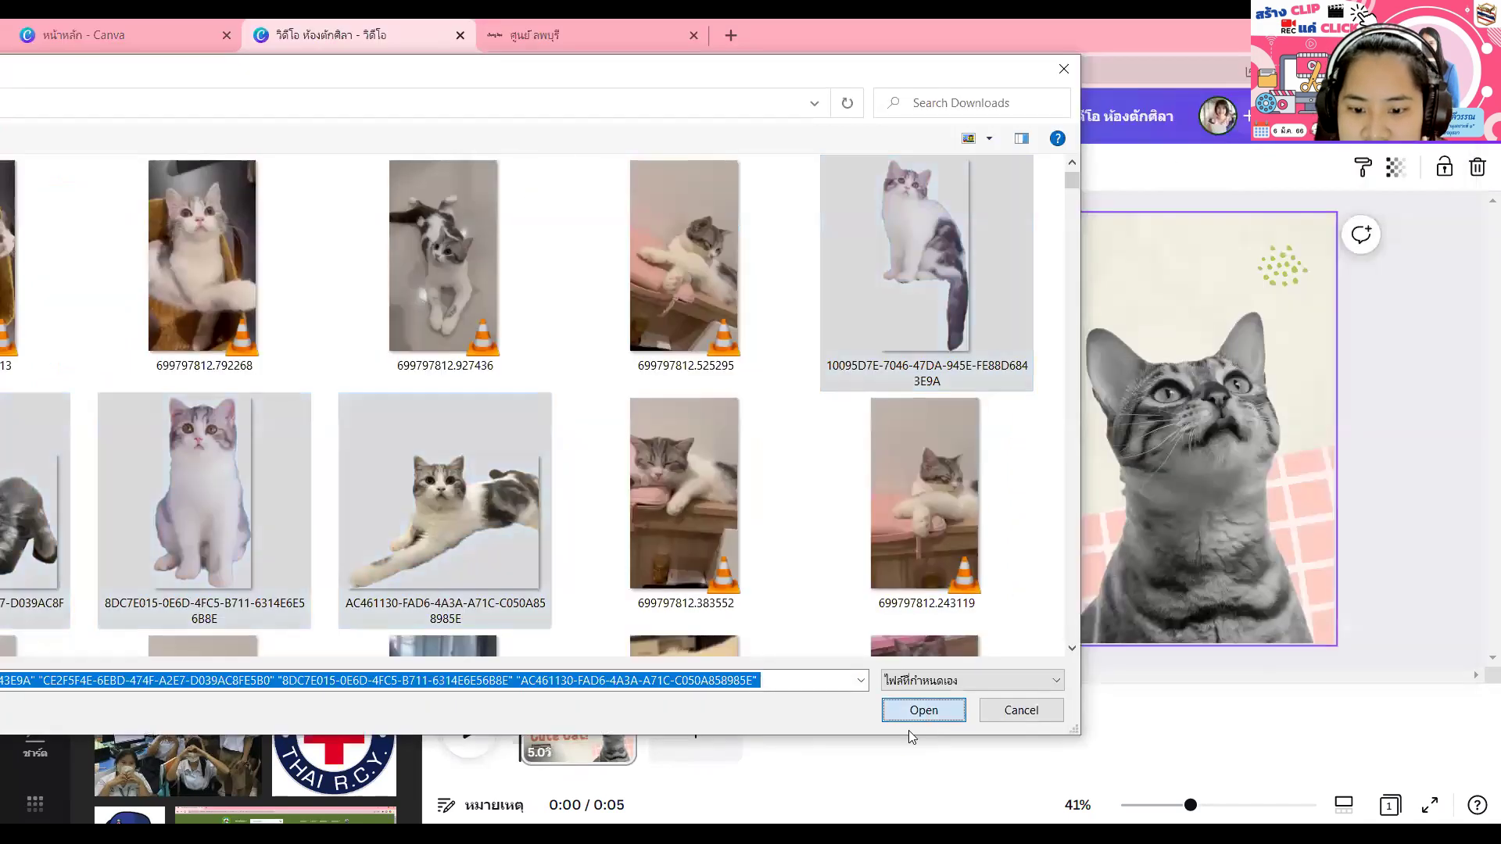
left_click(913, 711)
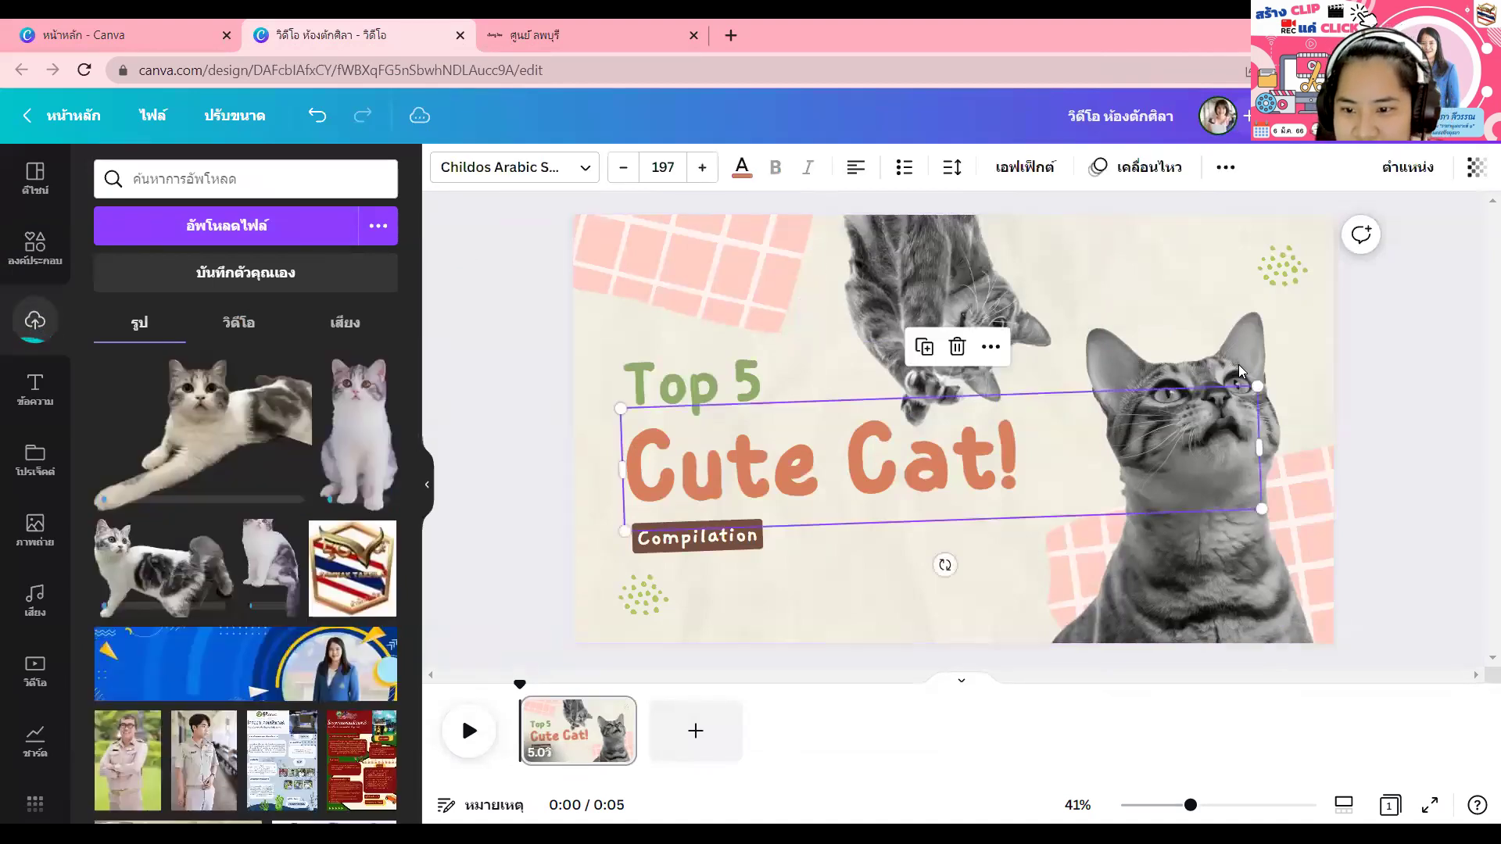
Step: Delete the template's two grey cat photos from the title page
left_click(1238, 364)
key("Delete")
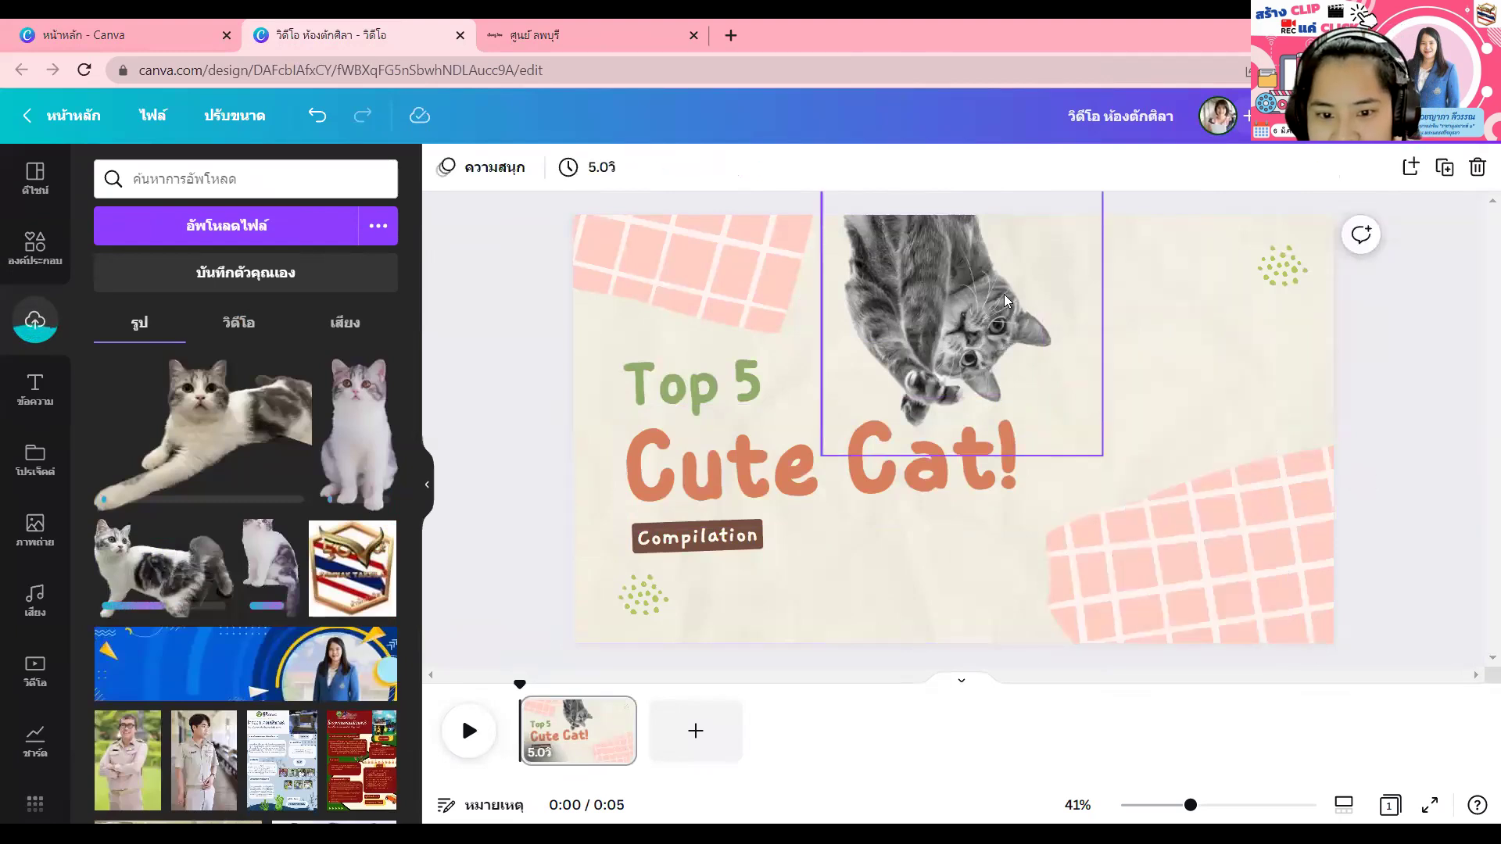
key("Delete")
double_click(750, 372)
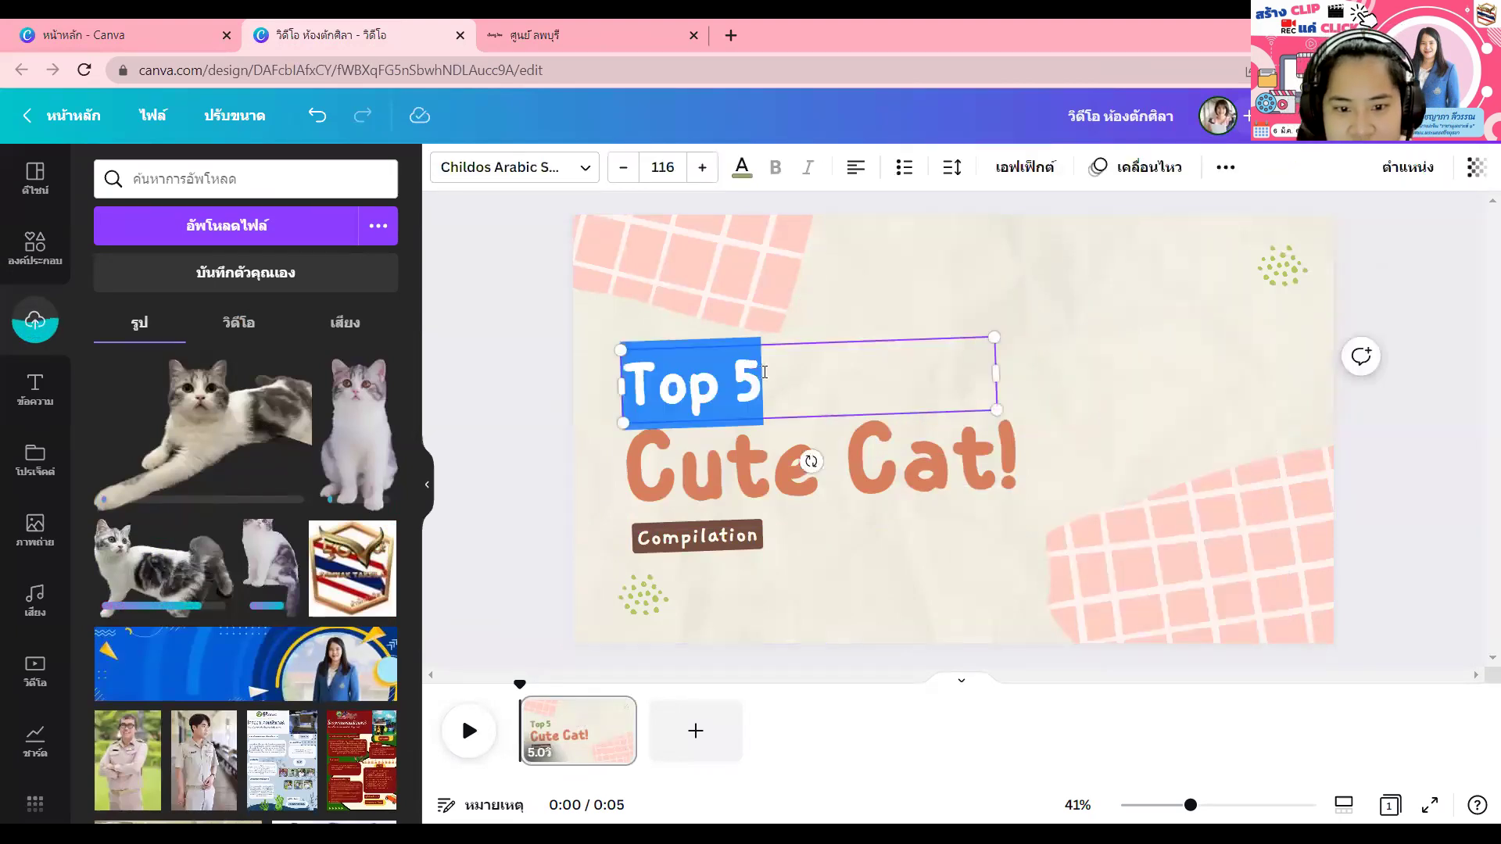
left_click(505, 378)
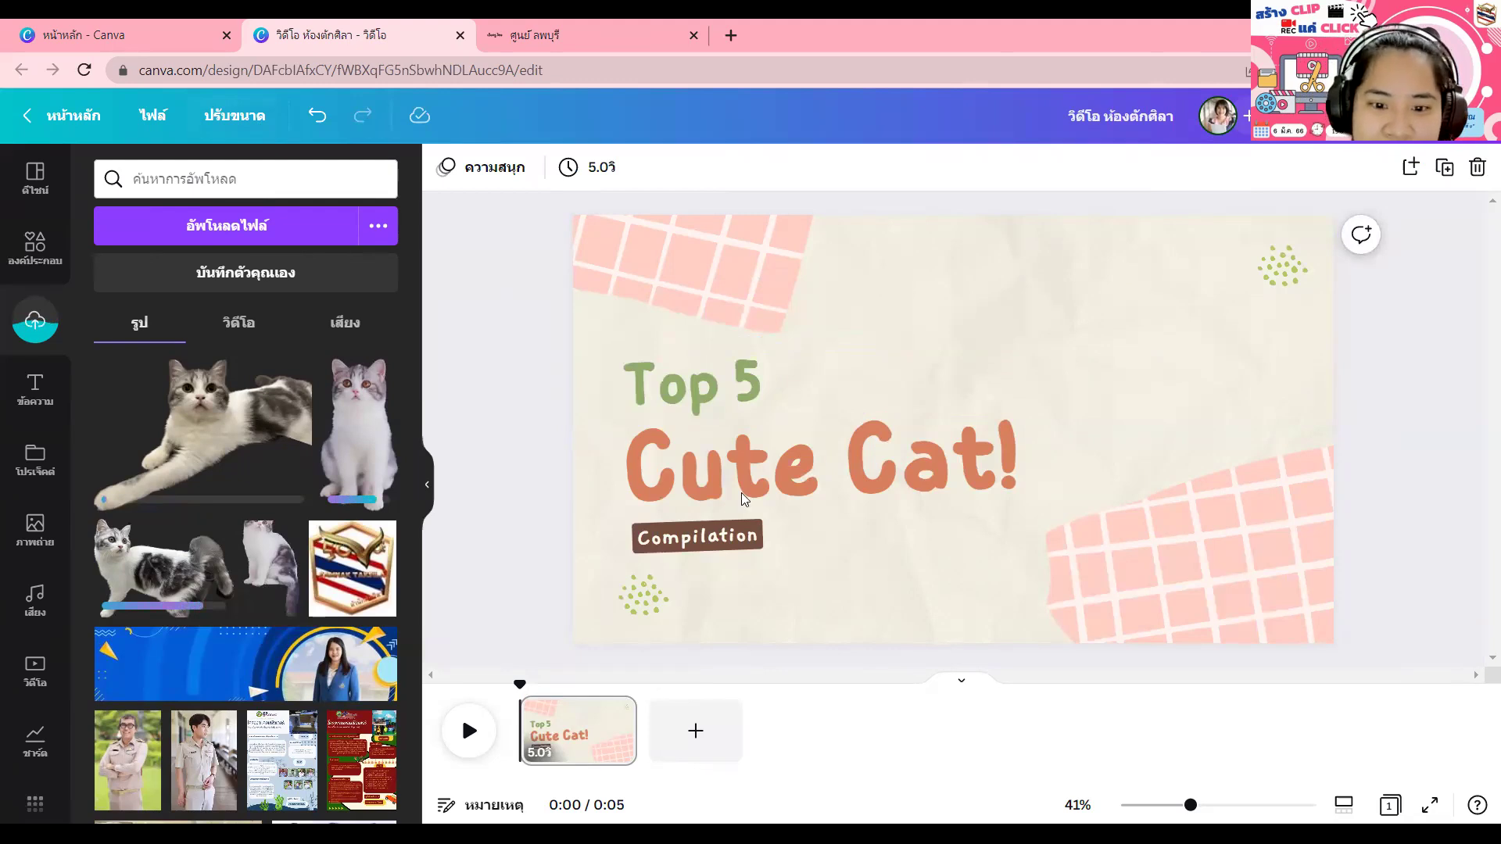
left_click(741, 458)
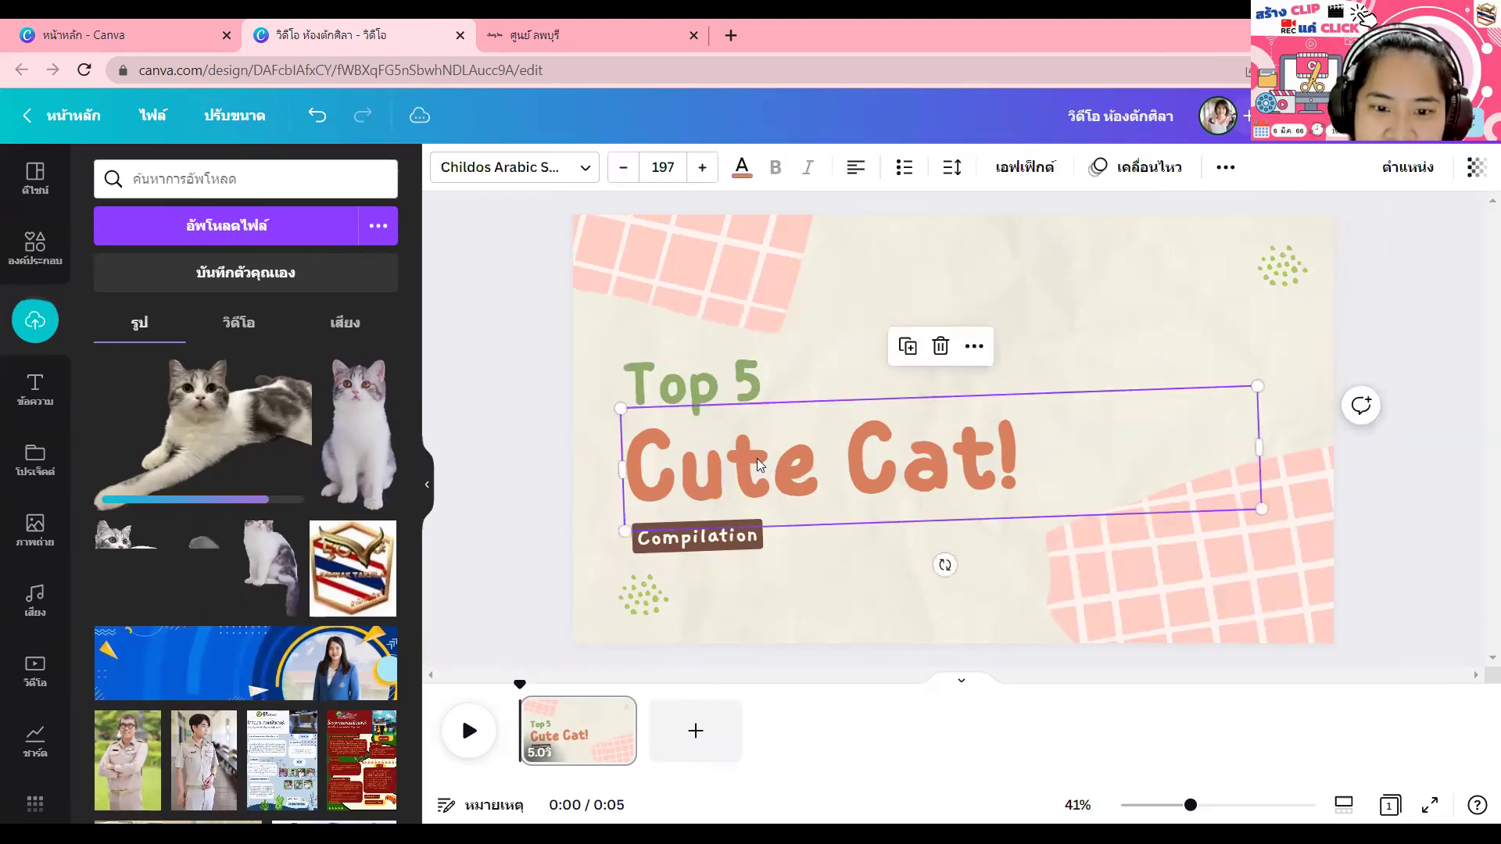
Step: Add the yellow "fun" text style to the page and place it above the Cute Cat! title
left_click(33, 390)
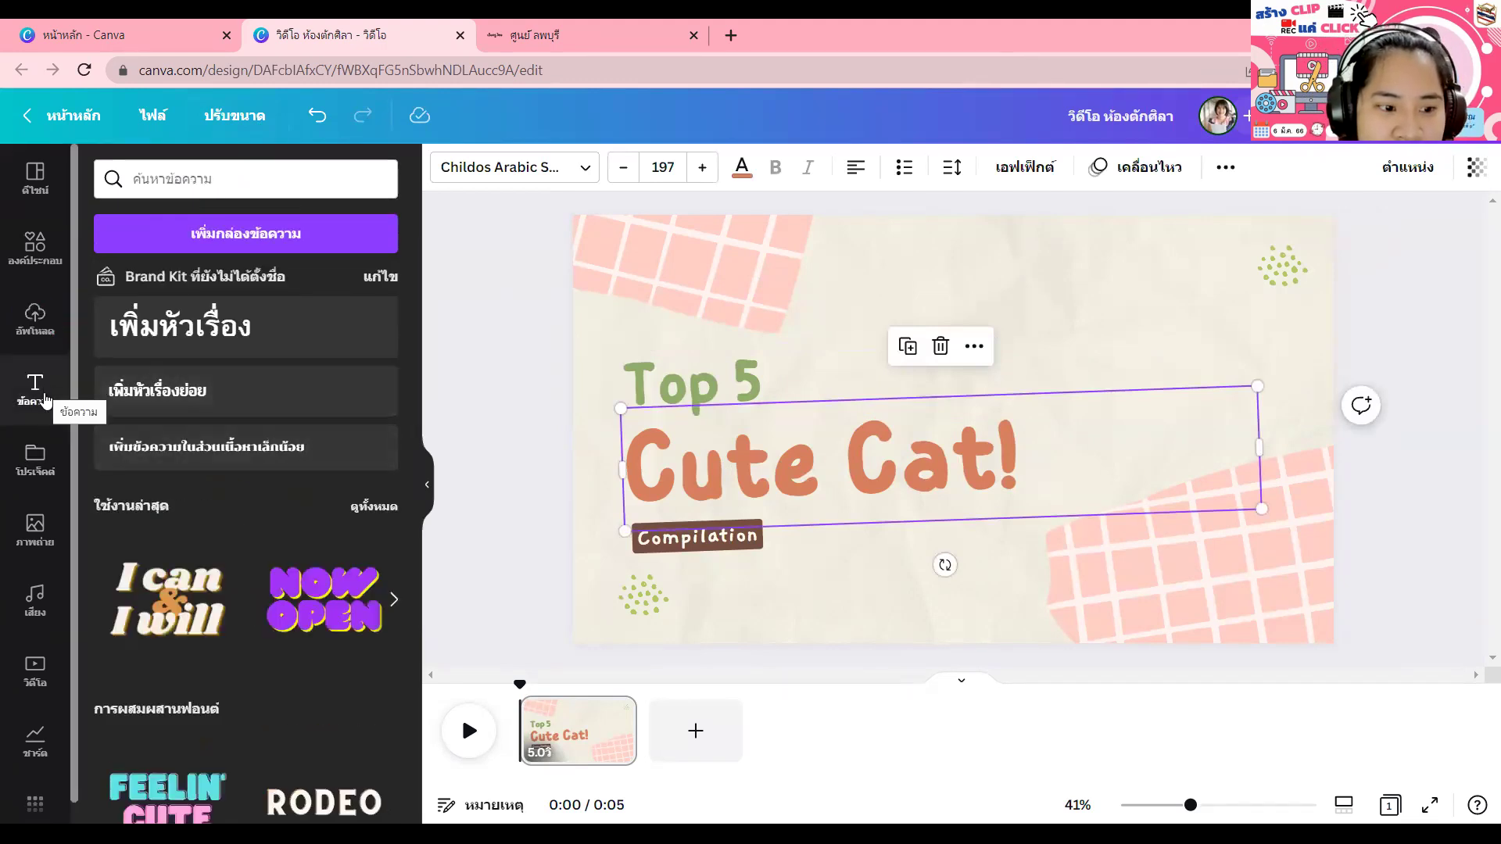
scroll(304, 657, "down", 5)
scroll(304, 641, "down", 10)
scroll(304, 630, "down", 9)
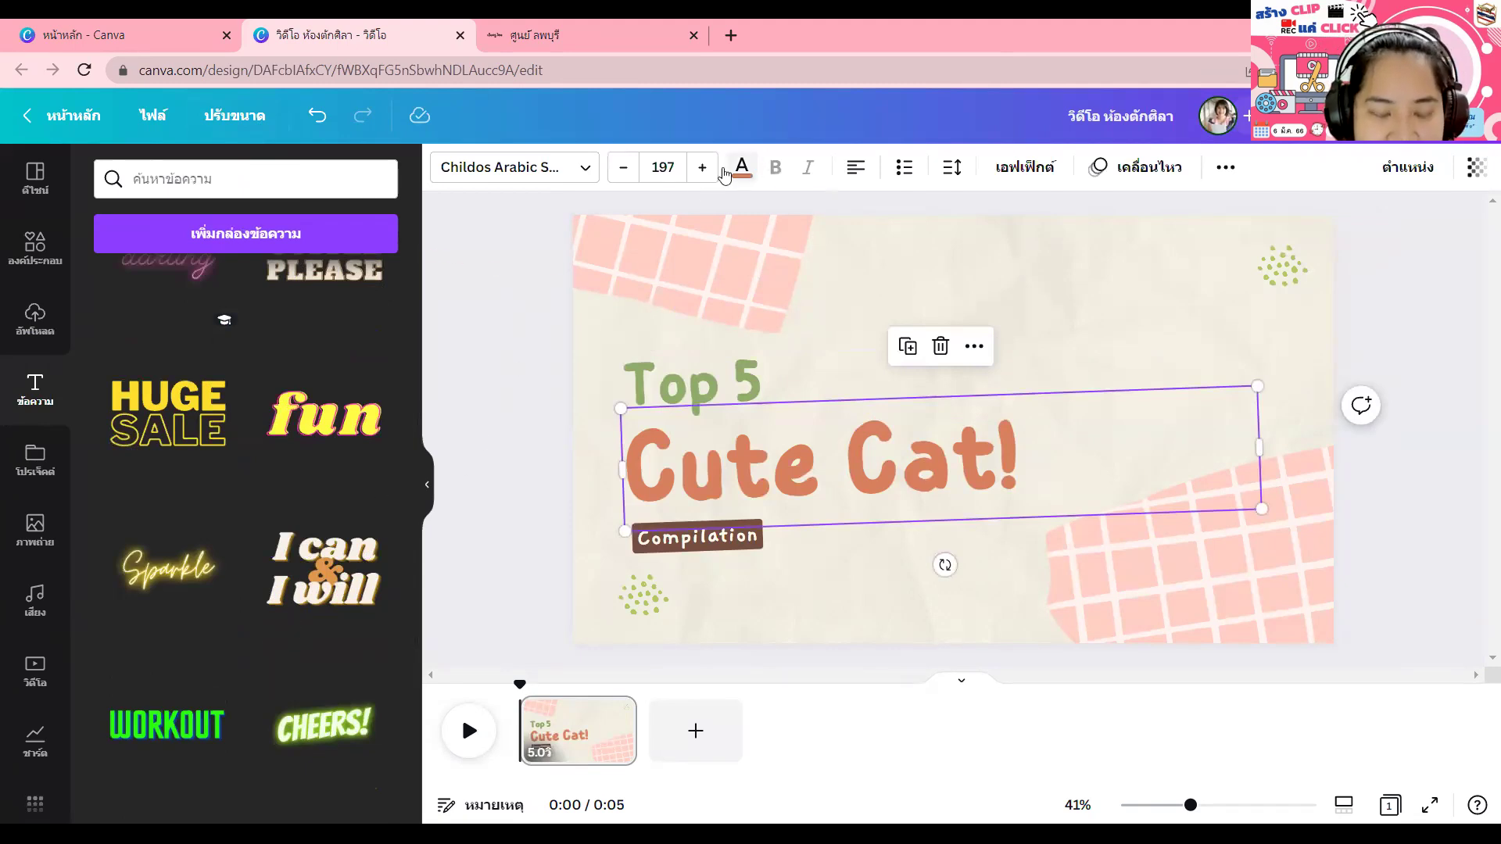
left_click(324, 420)
left_click(1399, 260)
left_click_drag(945, 413, 1020, 312)
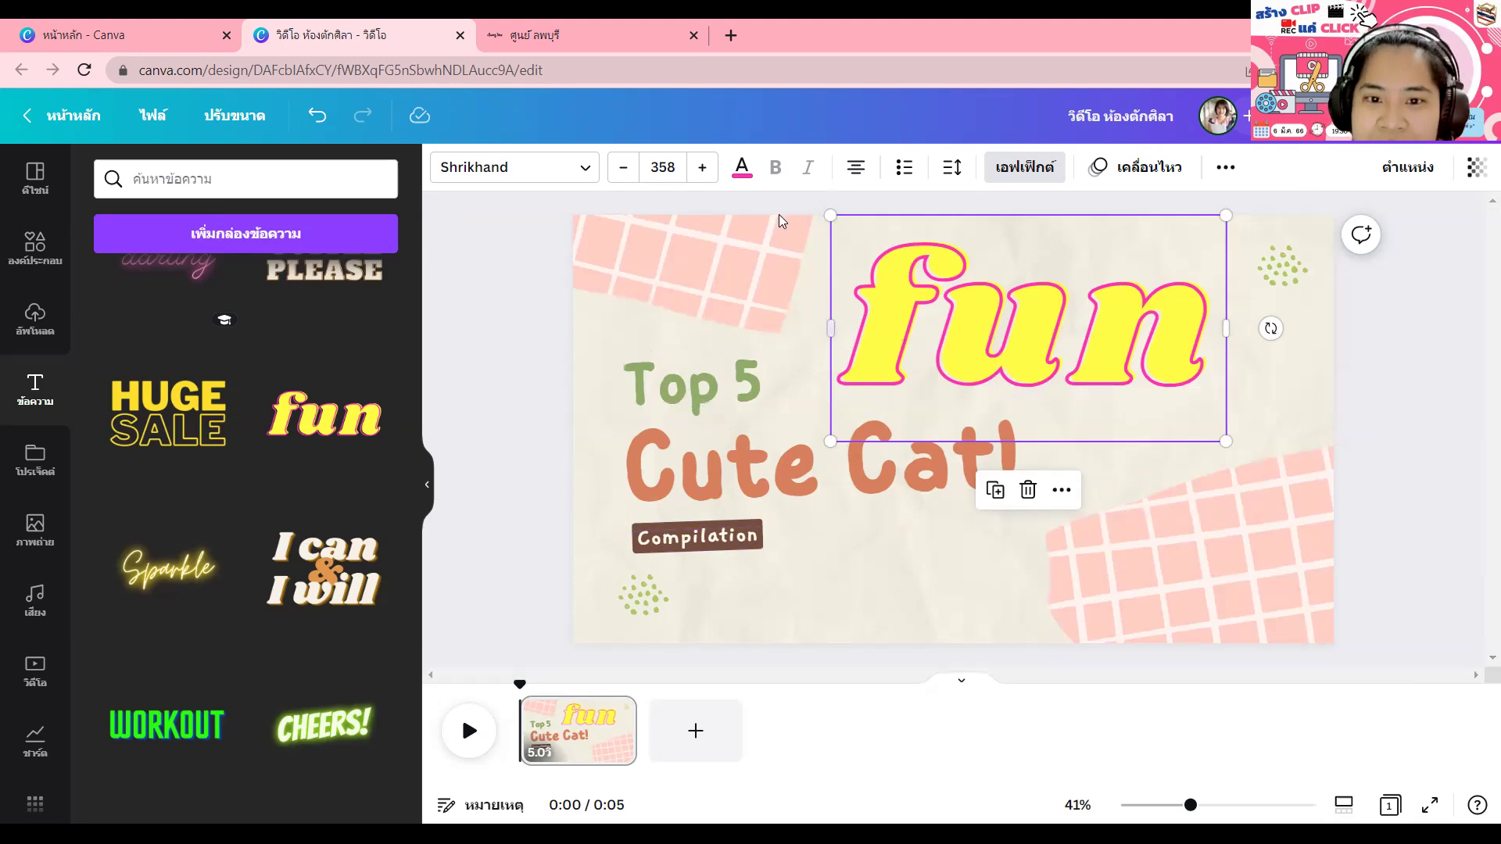
Step: Change the "fun" text's colour to the orange used by the Cute Cat! title
left_click(742, 168)
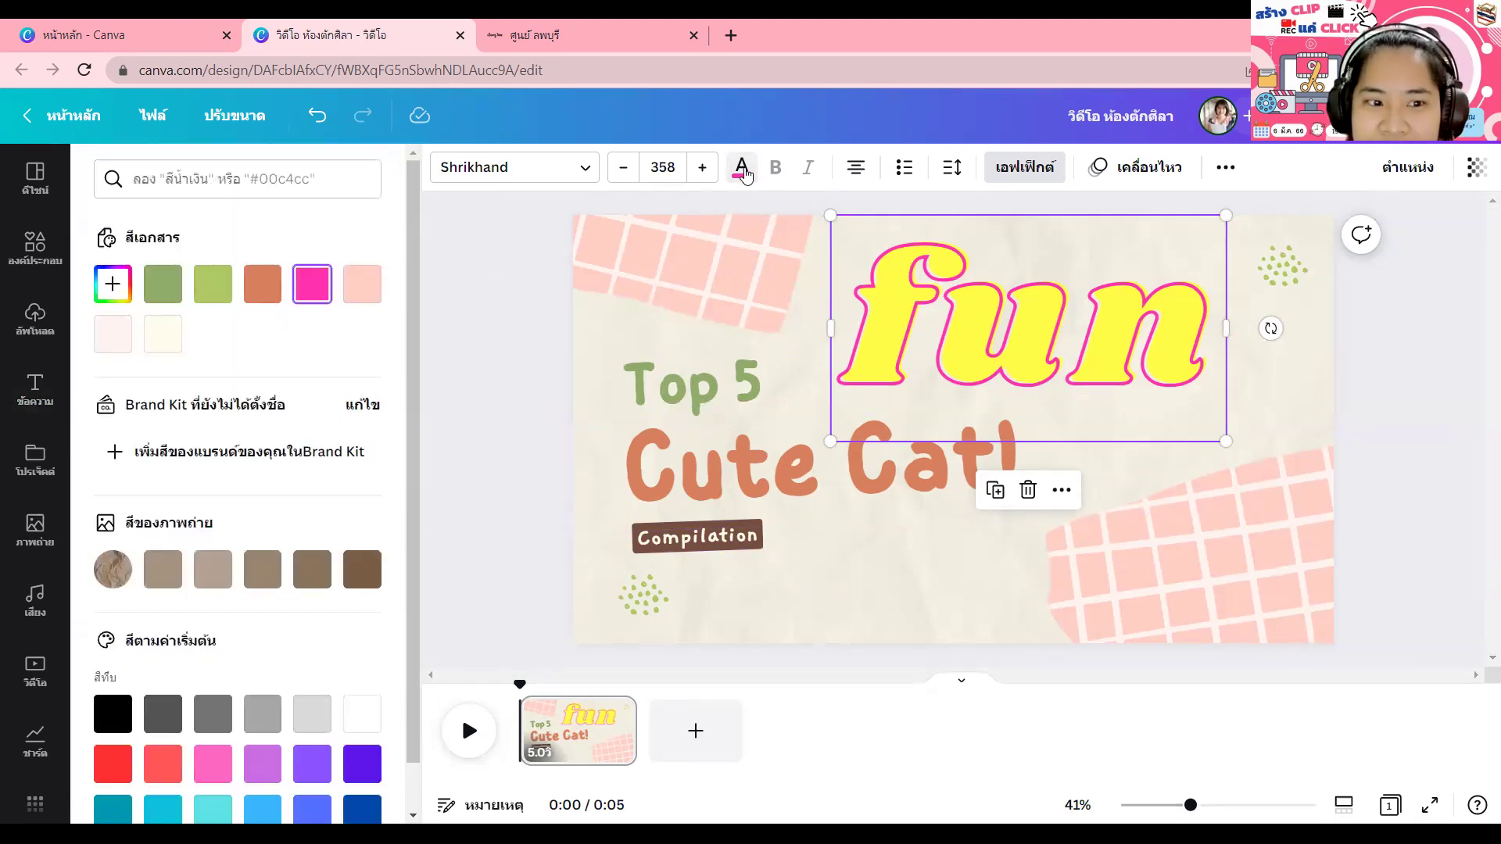
left_click(693, 430)
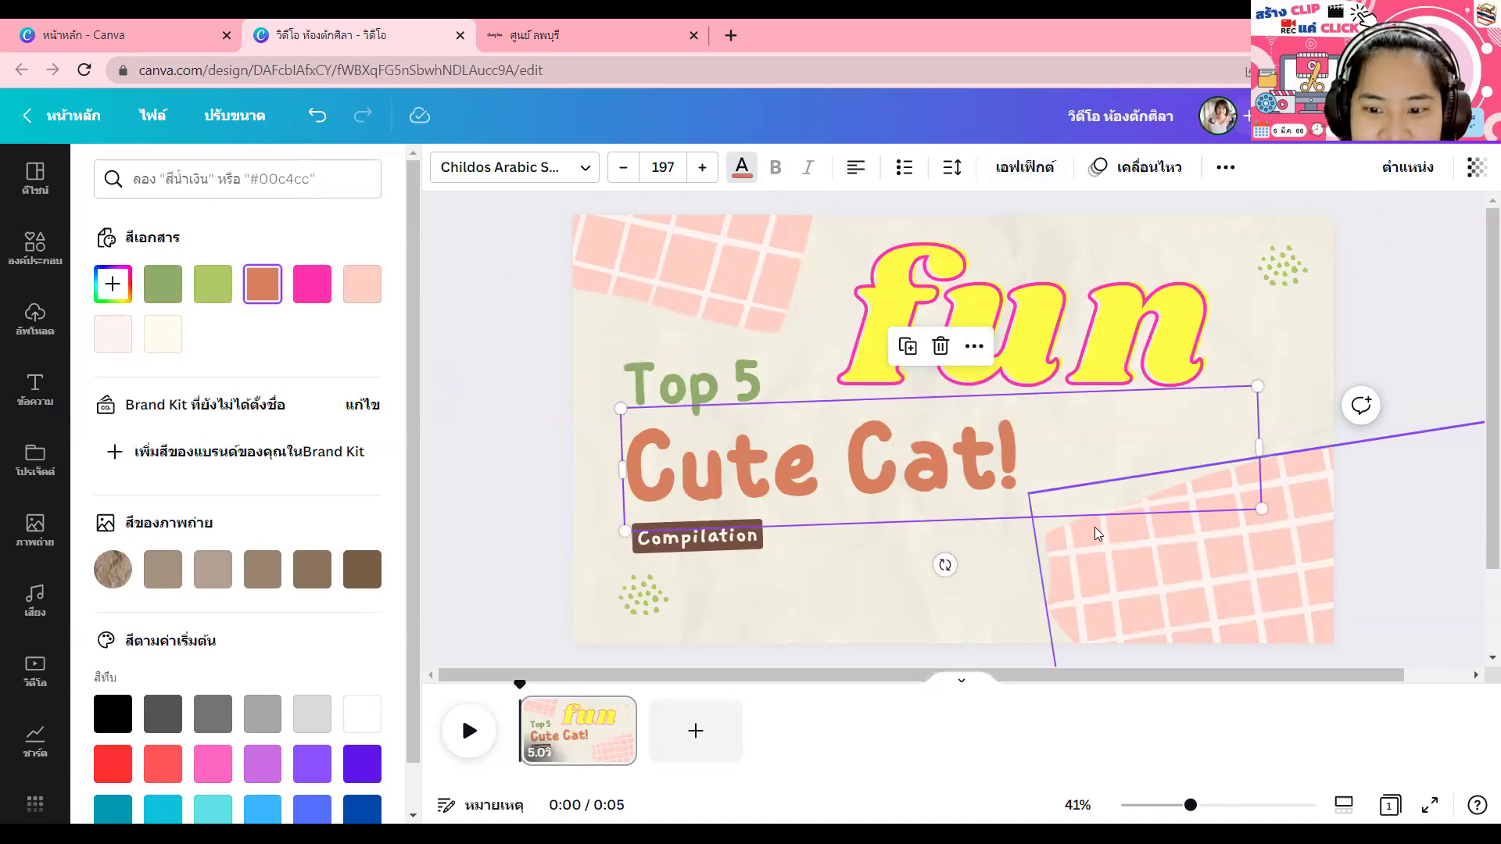
left_click(916, 309)
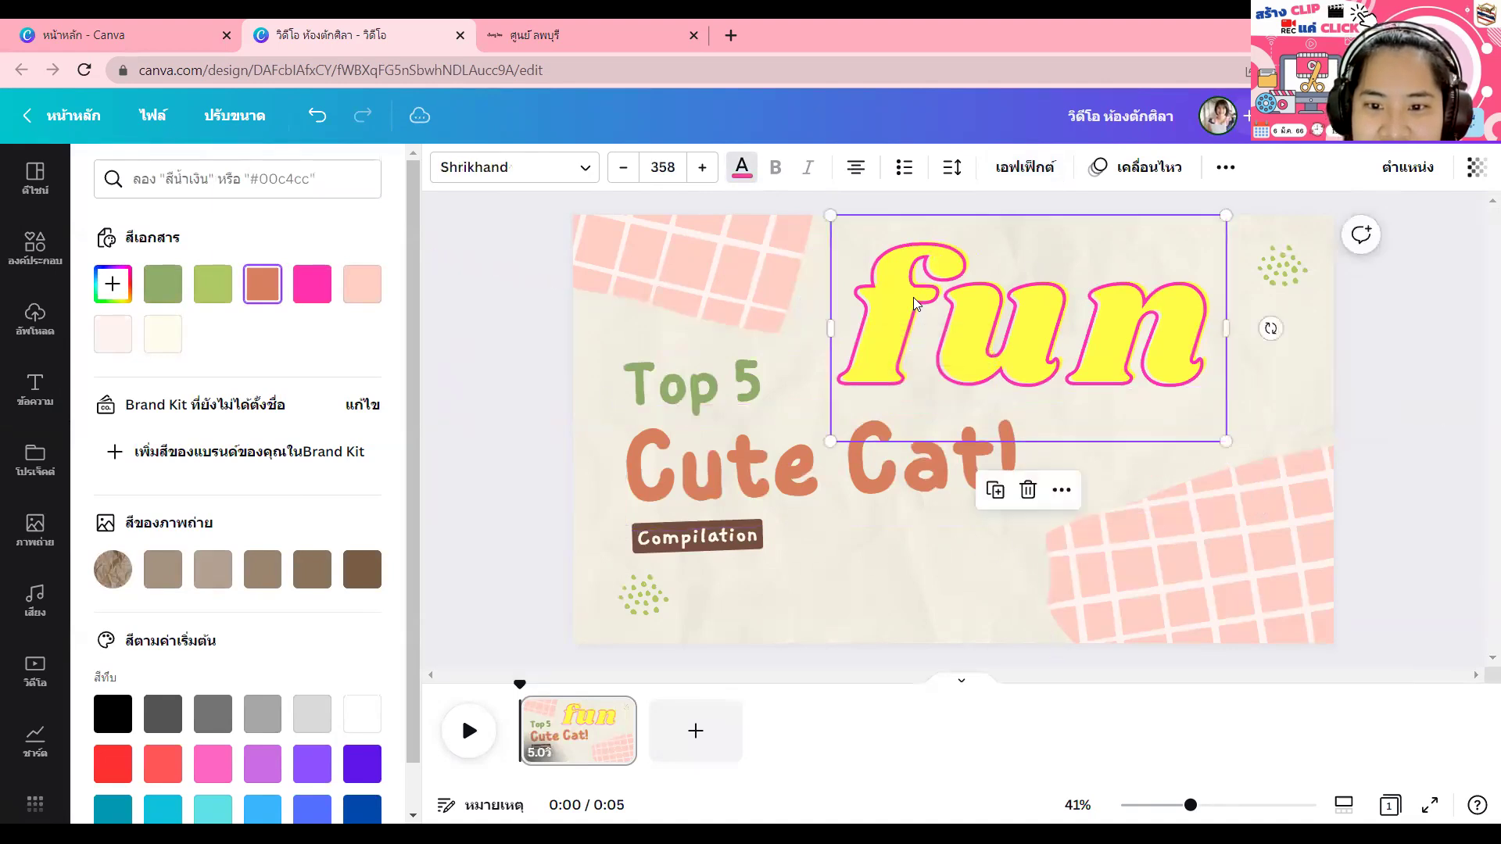
left_click(259, 302)
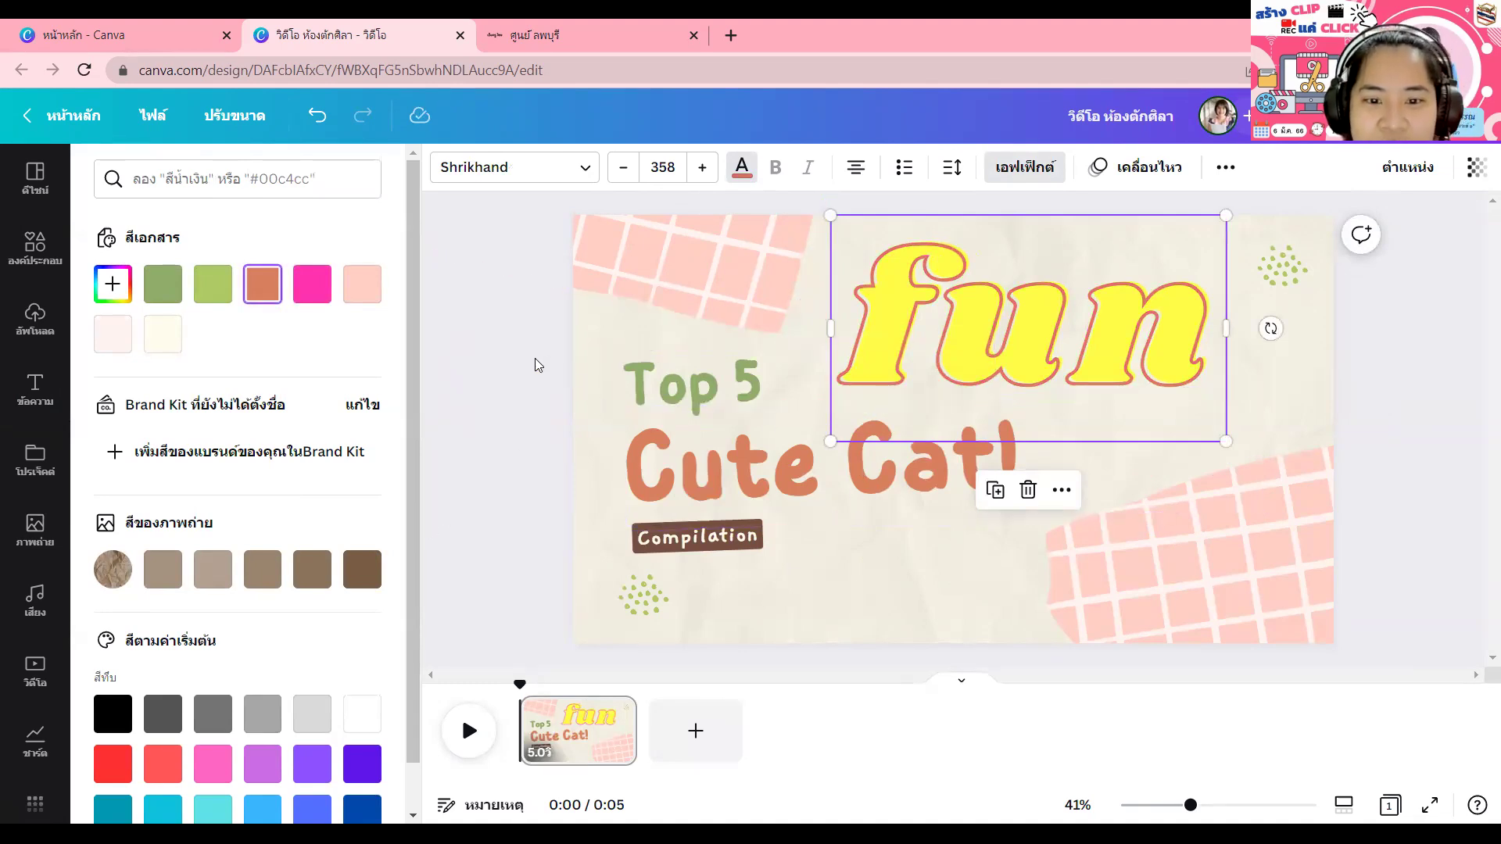
Step: Delete the added "fun" text from the page
left_click(1007, 288)
left_click(1007, 287)
key("Delete")
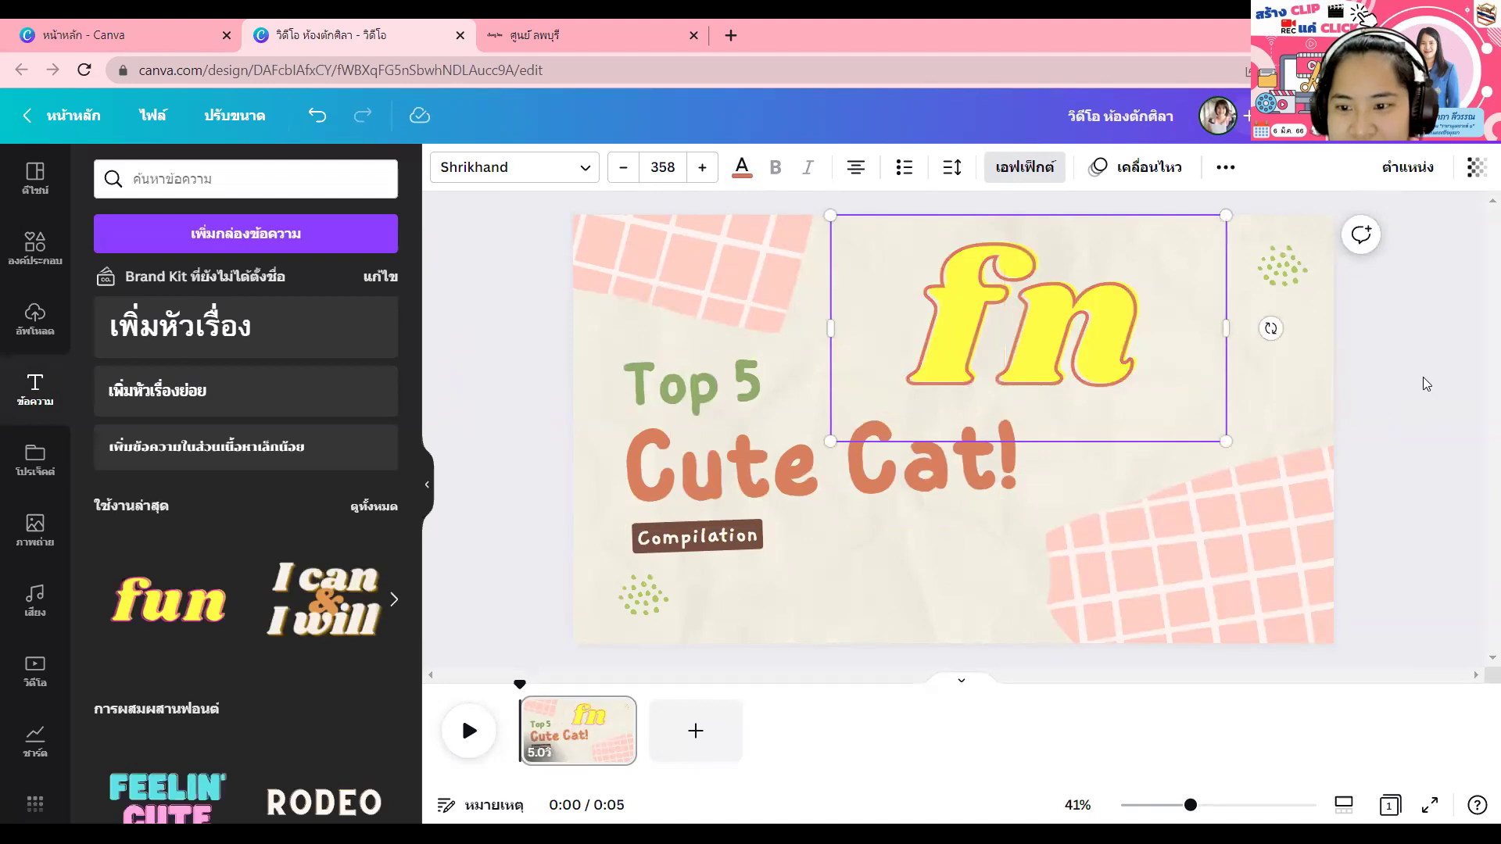
left_click(1426, 384)
left_click(1052, 338)
key("Delete")
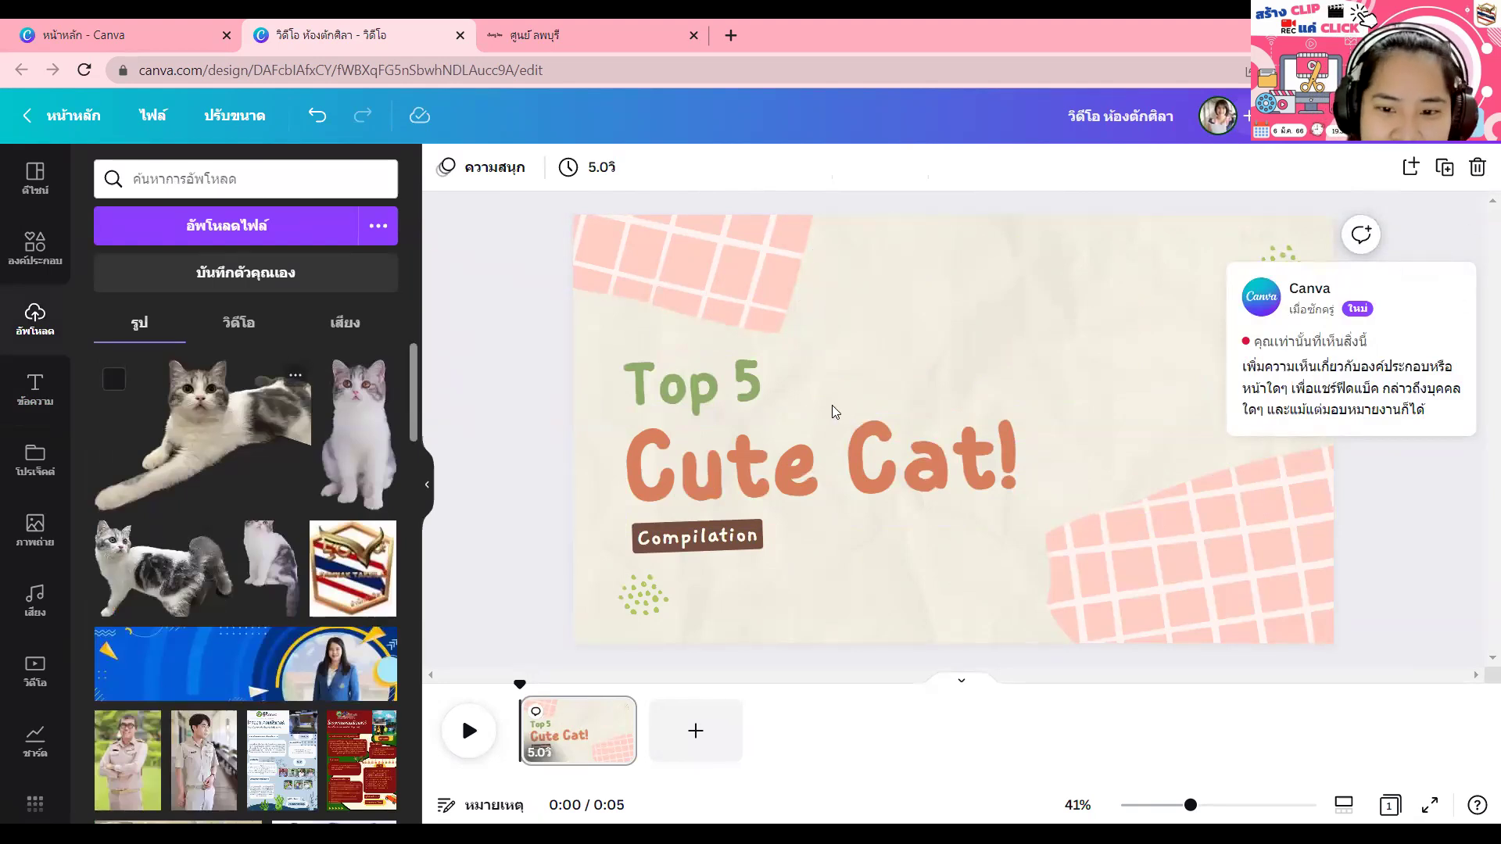
Step: Place the uploaded lying cat picture in the page's lower right corner and set its brightness to 15
left_click_drag(973, 322, 1126, 387)
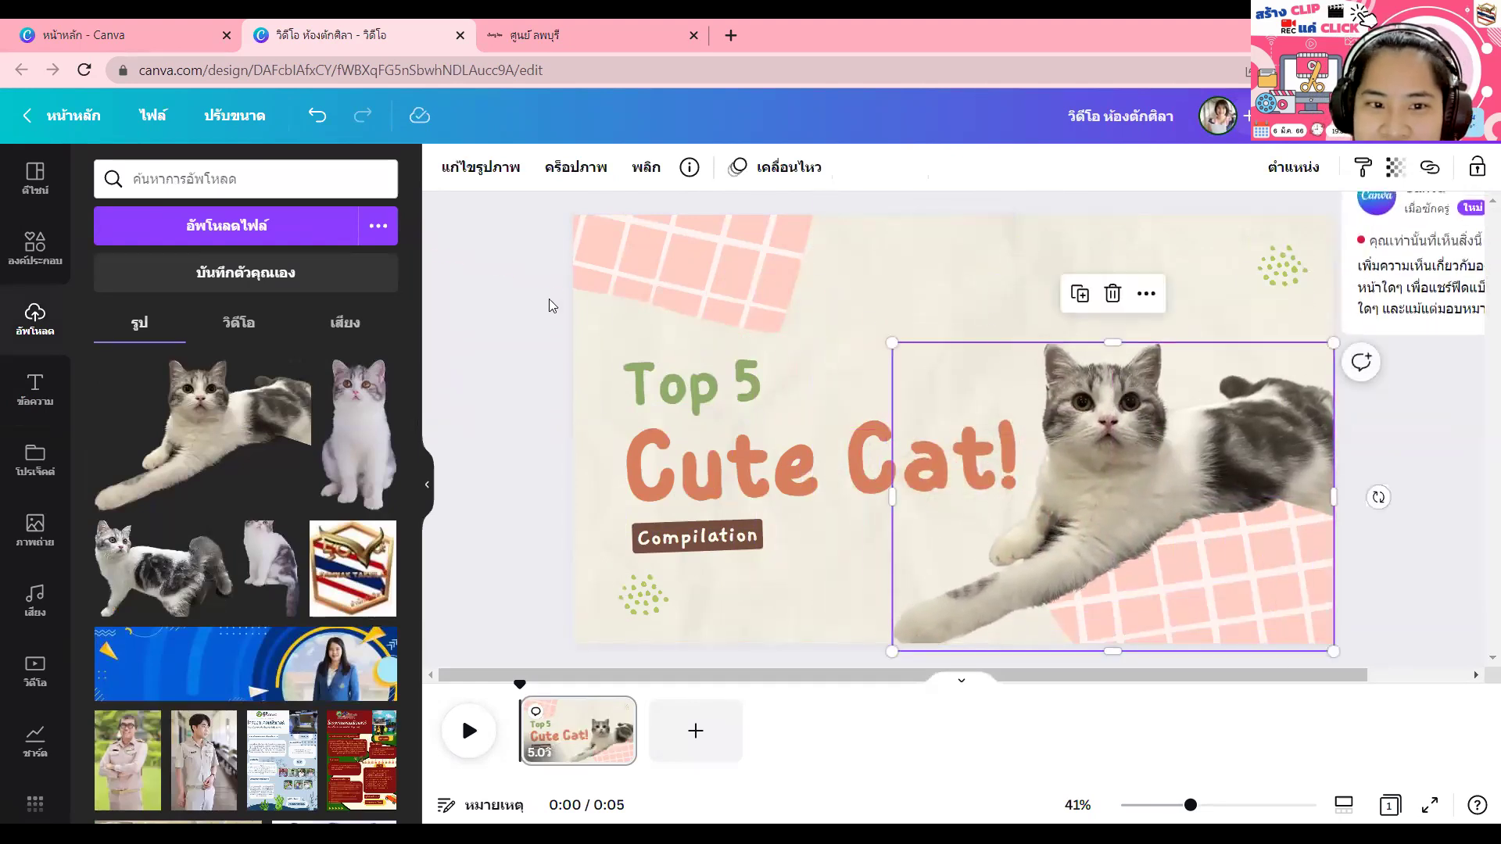
left_click(492, 167)
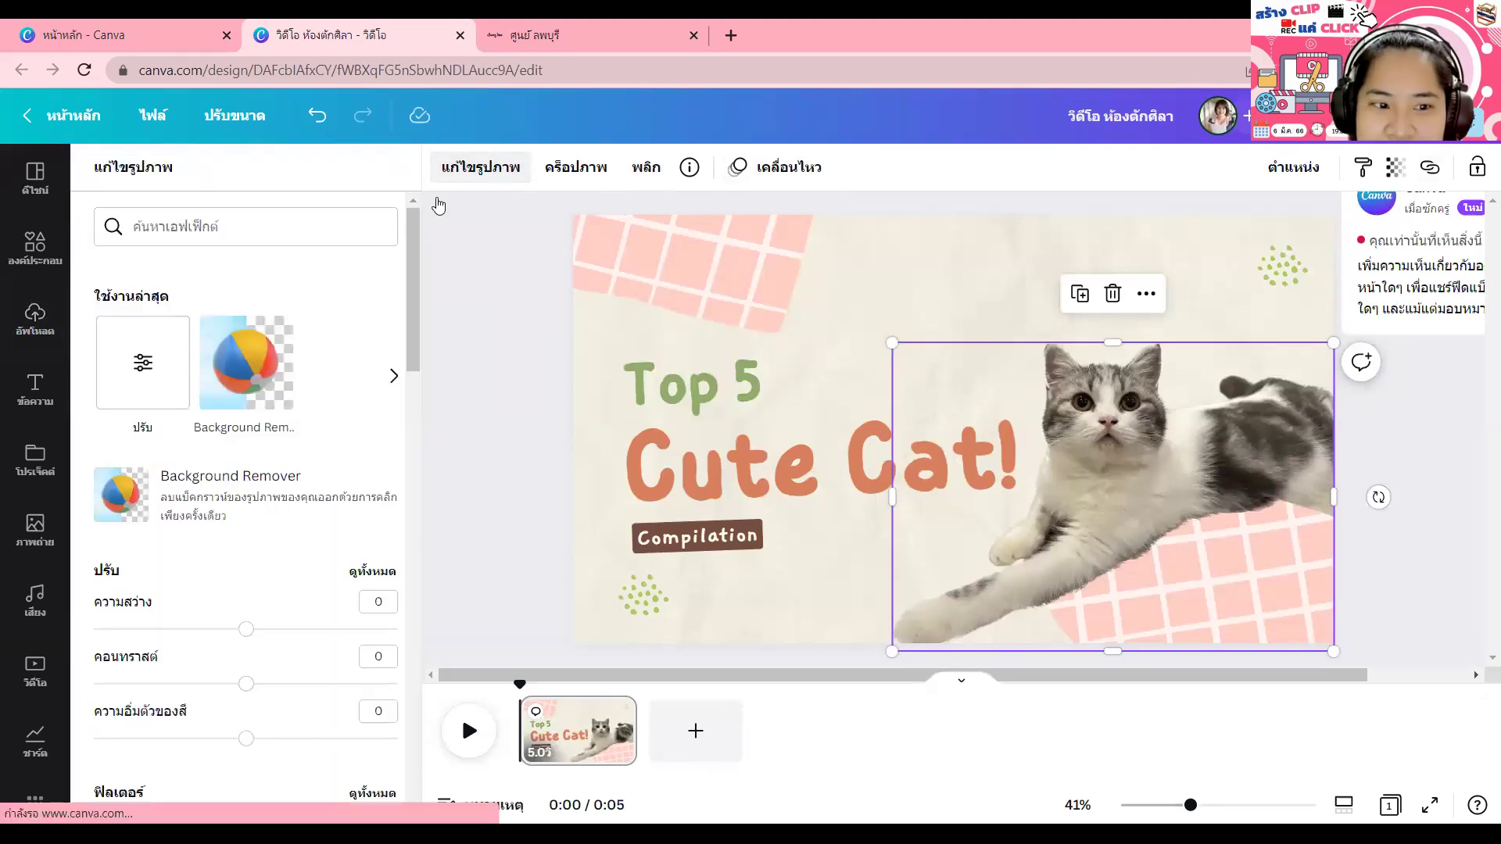
left_click(148, 365)
mouse_move(246, 258)
left_mouse_down()
mouse_move(327, 256)
mouse_move(268, 254)
left_mouse_up()
left_click(92, 166)
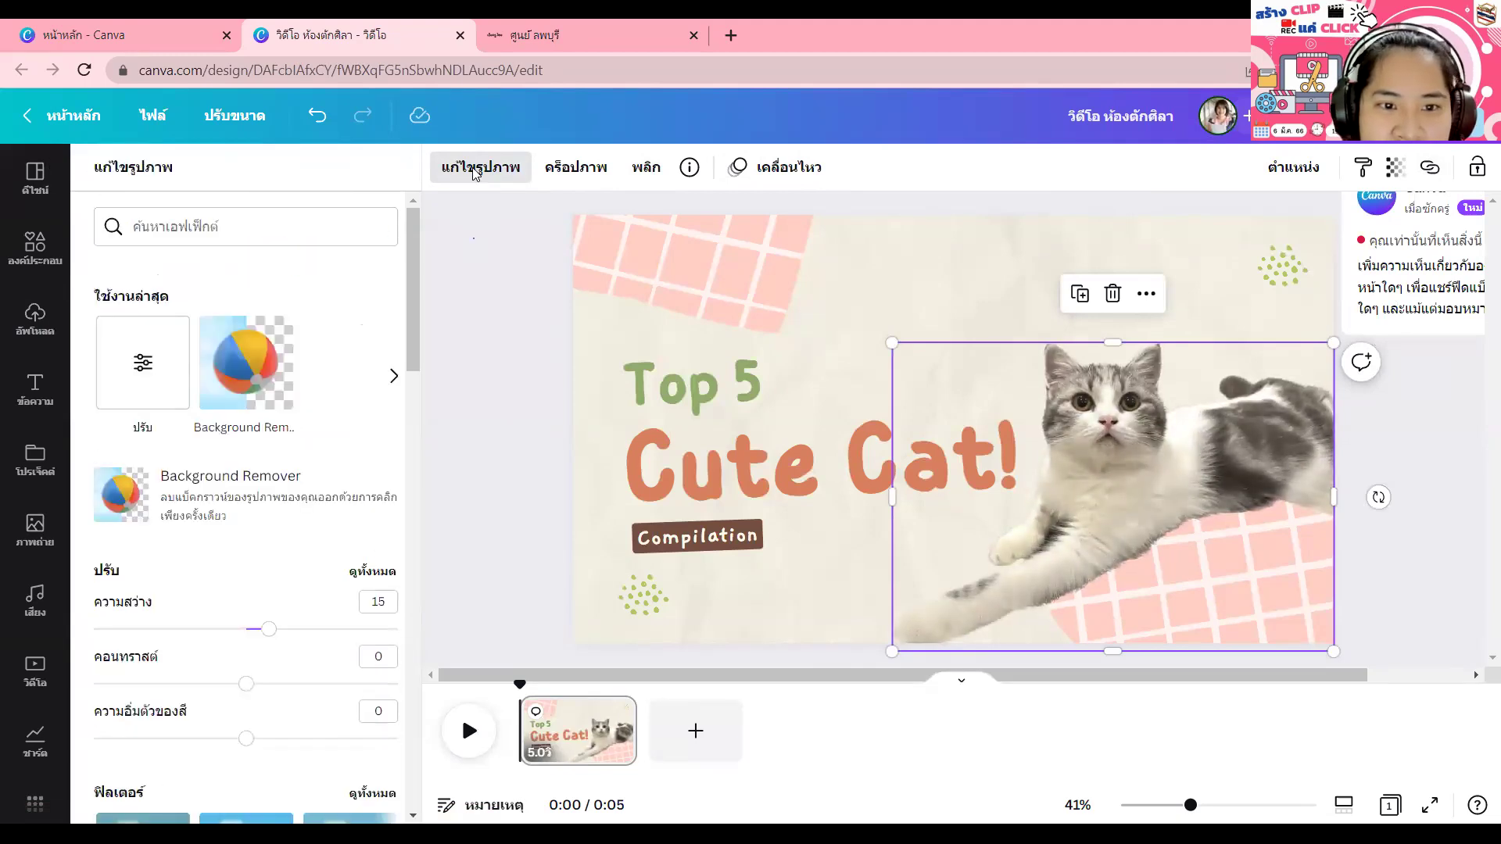
Step: Lower the lying cat picture's brightness to 10
left_click(478, 169)
left_click(478, 175)
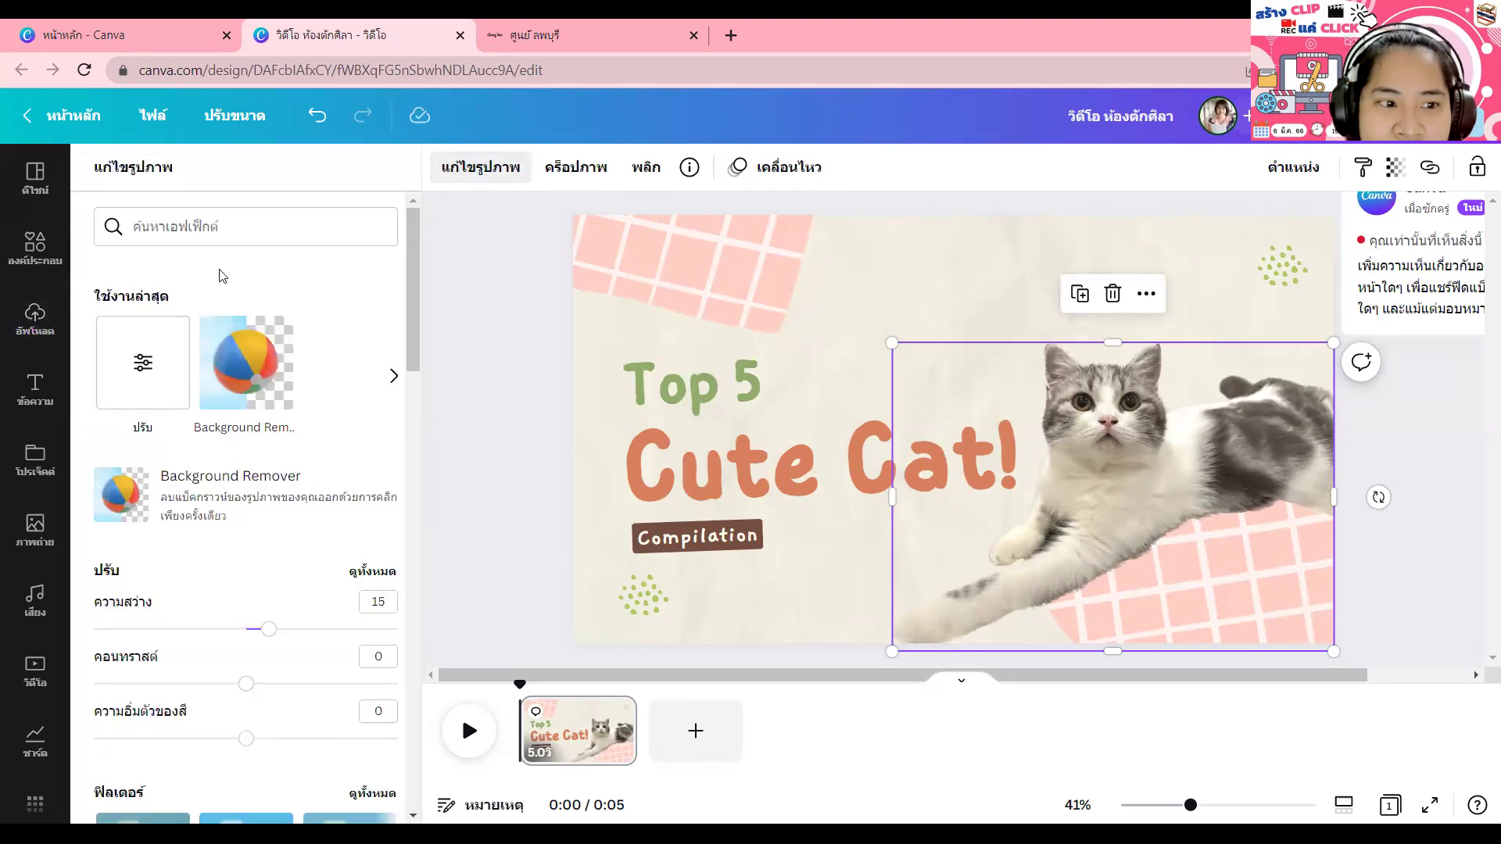
left_click(151, 363)
left_click_drag(268, 260, 263, 259)
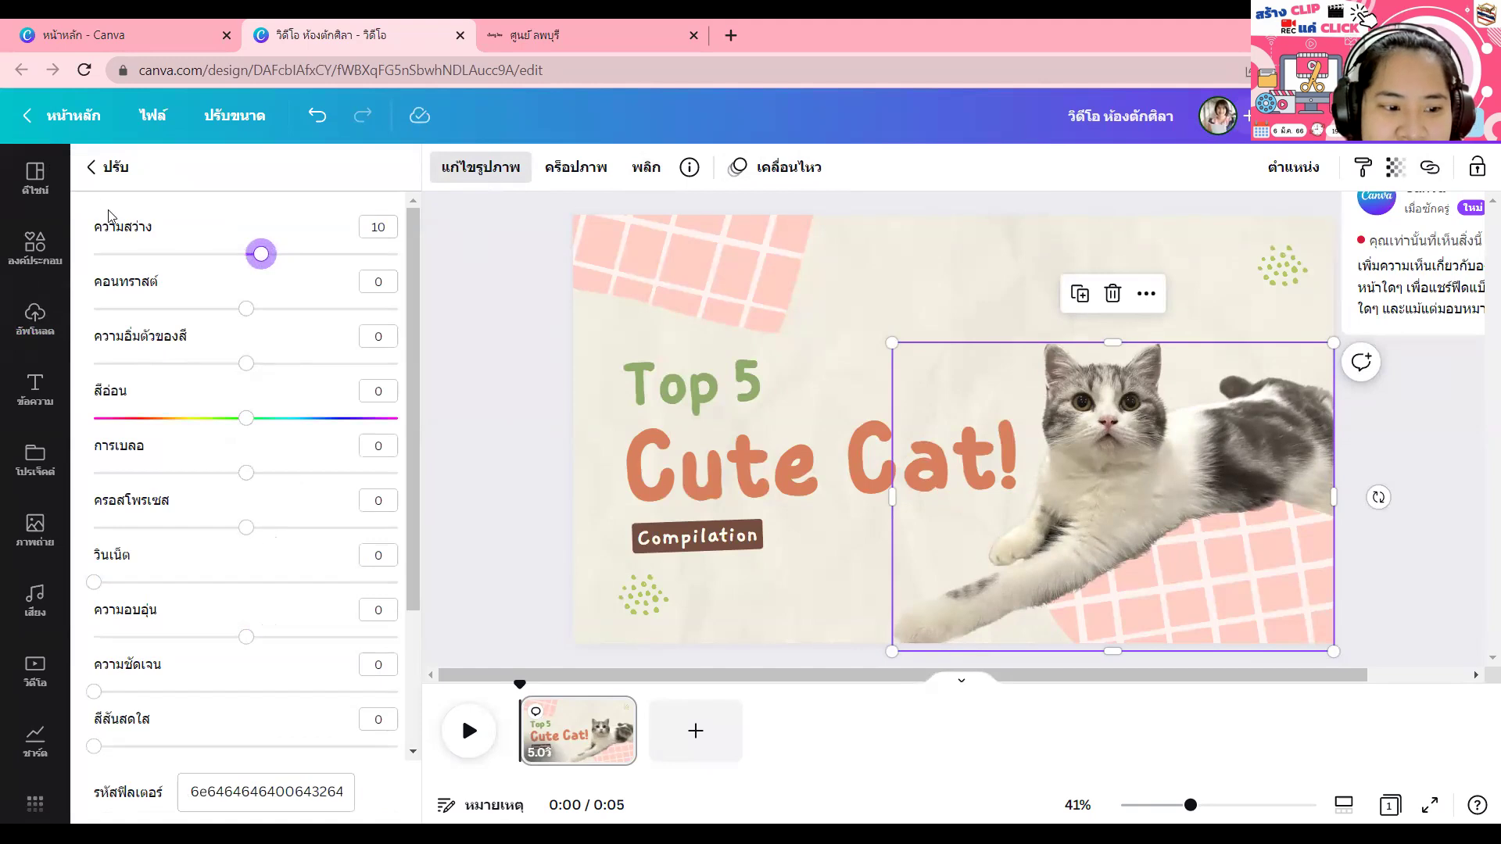
left_click(93, 166)
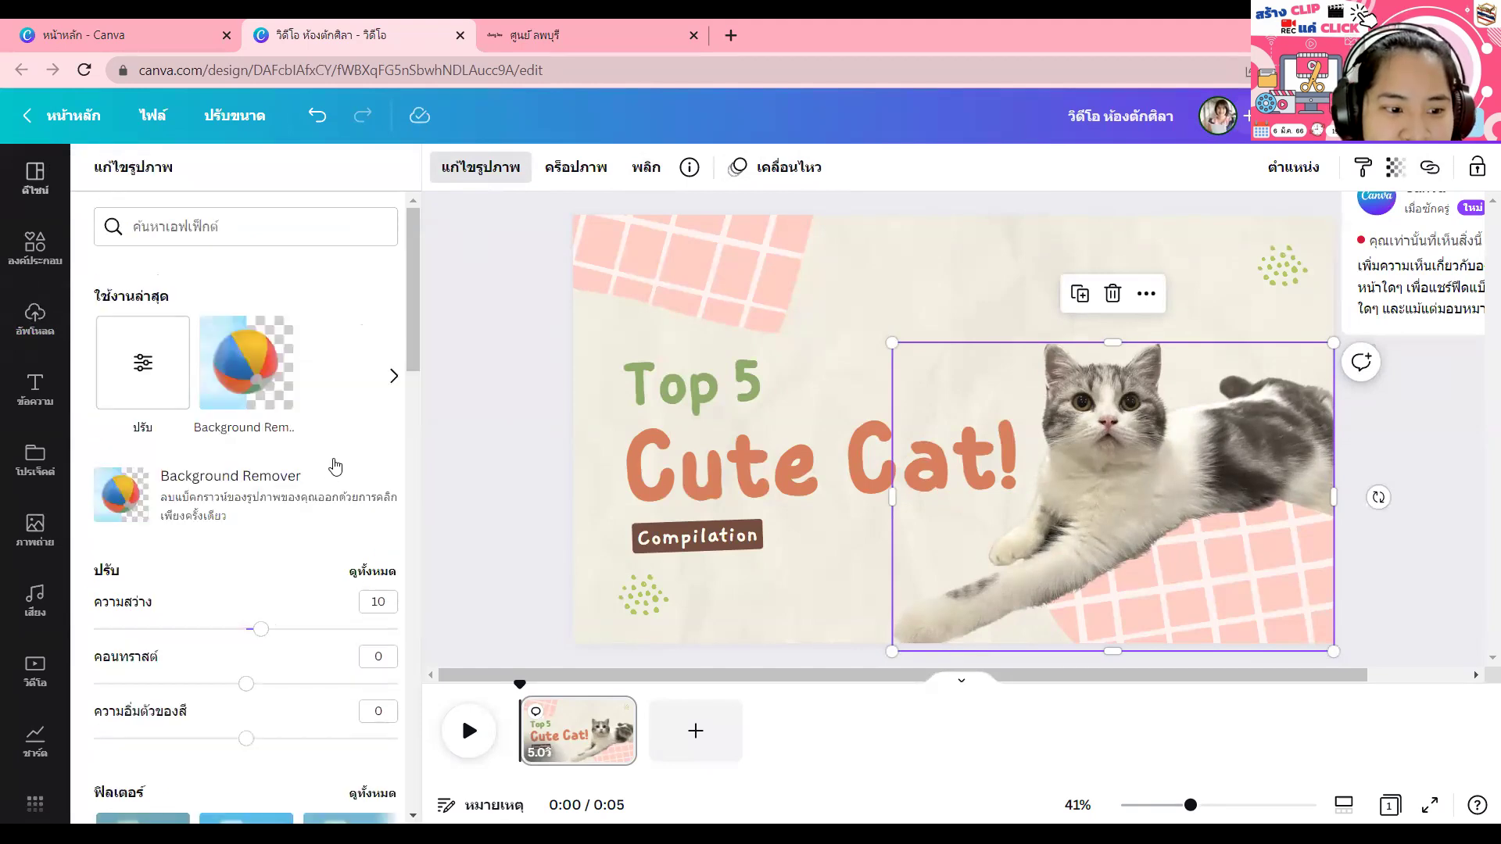
Step: Add the uploaded front-facing sitting cat picture, tilt it slightly and place it in the page's lower left corner
left_click(34, 321)
left_click(358, 433)
left_click_drag(949, 334, 743, 305)
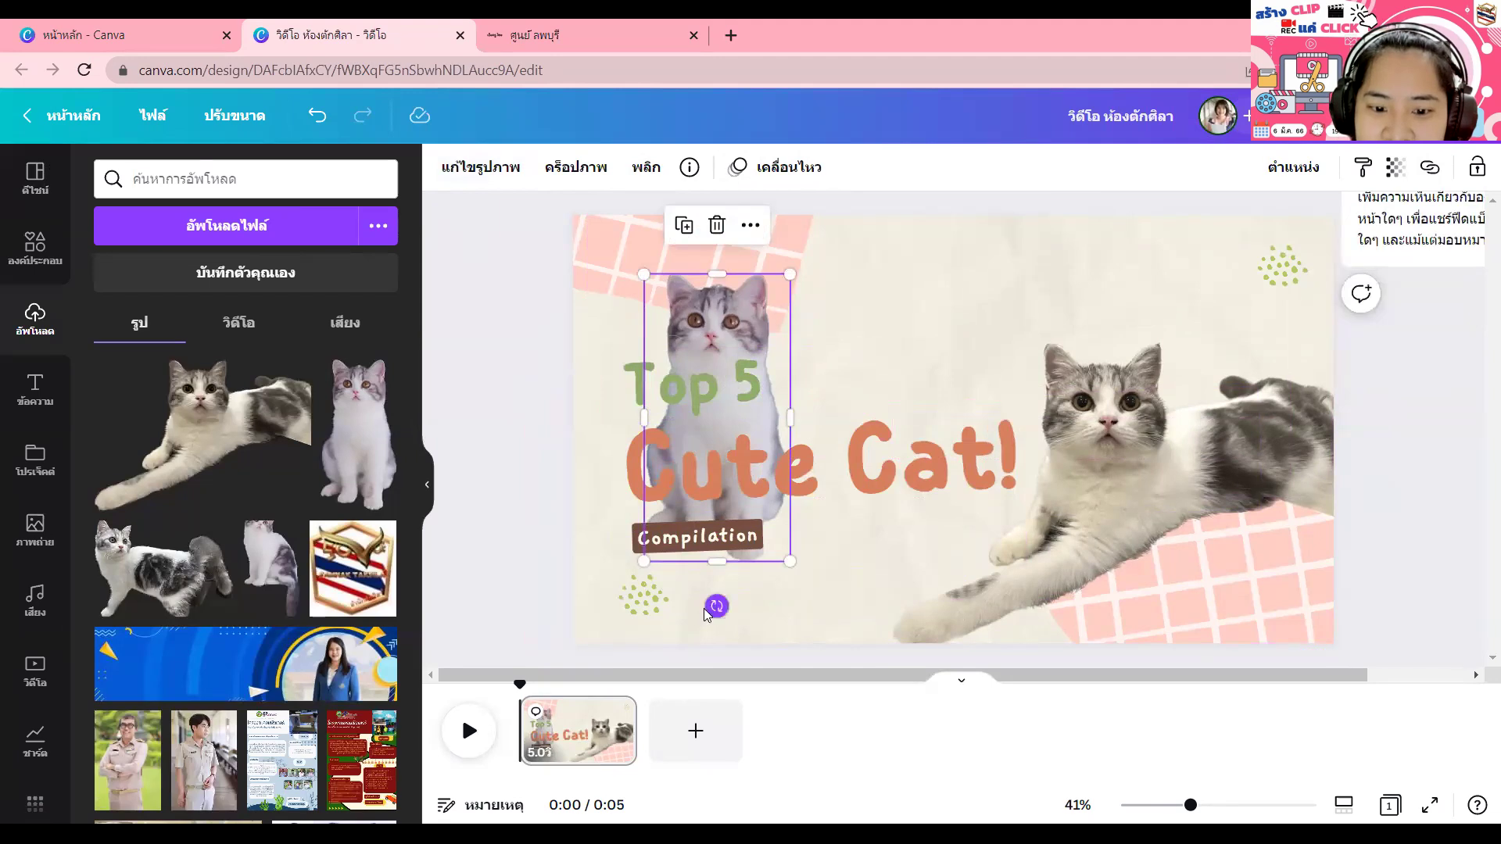
left_click_drag(717, 606, 671, 600)
left_click_drag(750, 343, 674, 473)
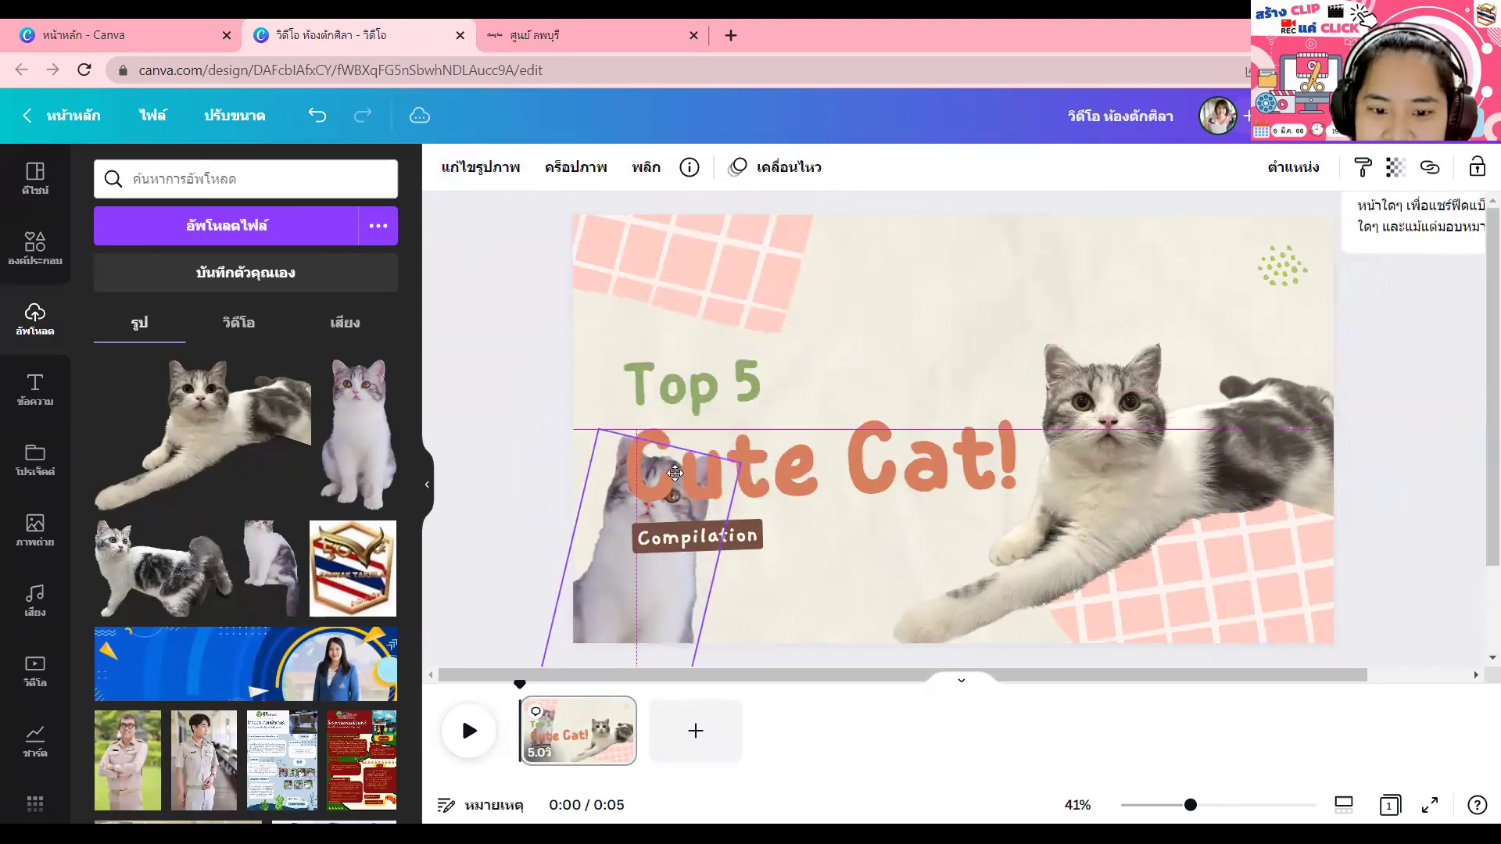
Step: Move the "Top 5" and "Cute Cat!" texts up the page and fit the sitting cat beneath the title
left_click(733, 384)
left_click_drag(733, 385, 913, 279)
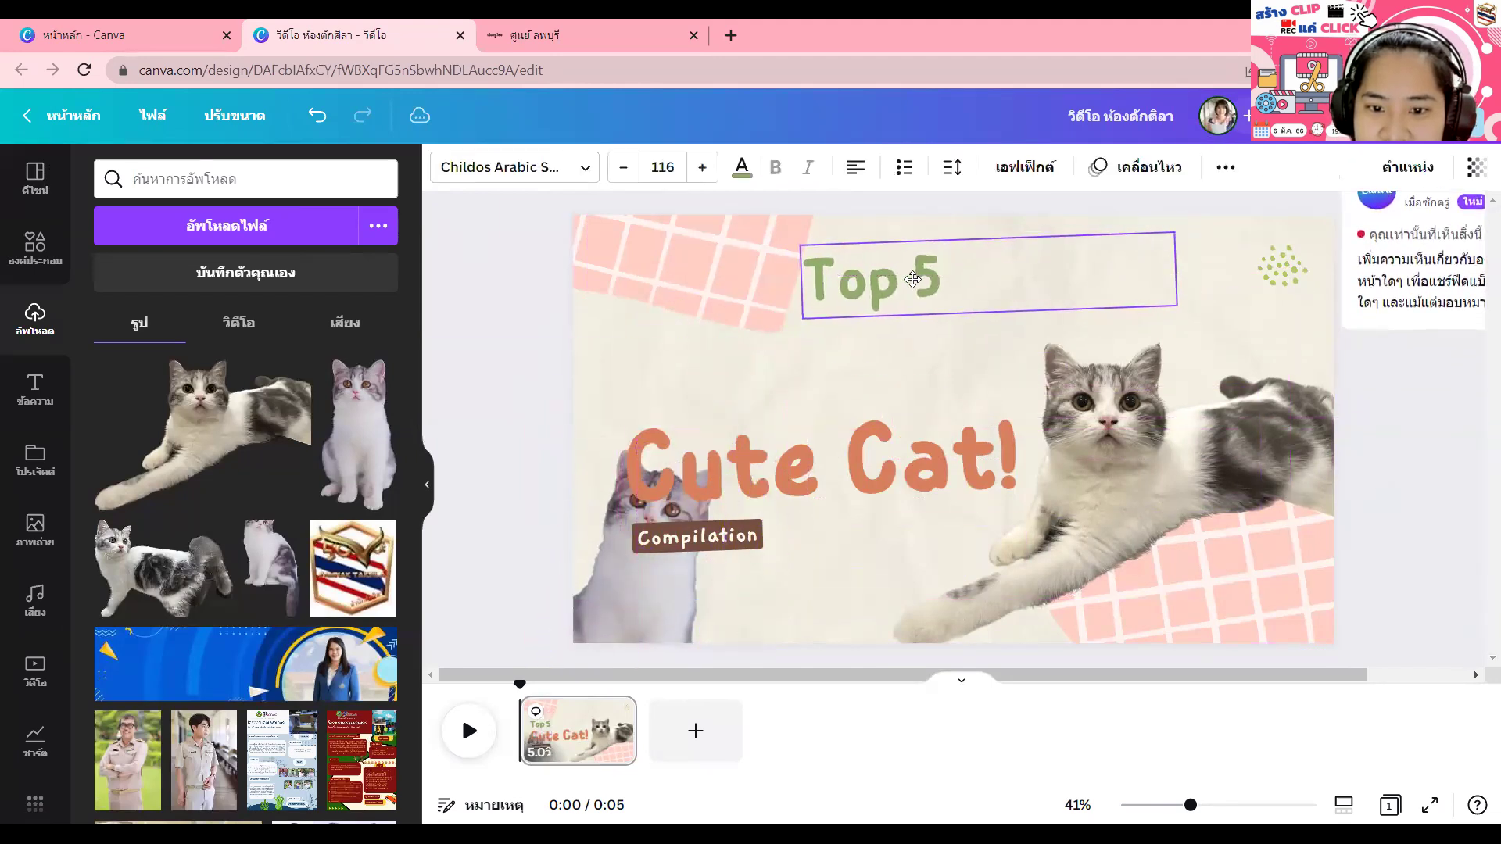
left_click_drag(820, 432, 796, 322)
left_click(653, 570)
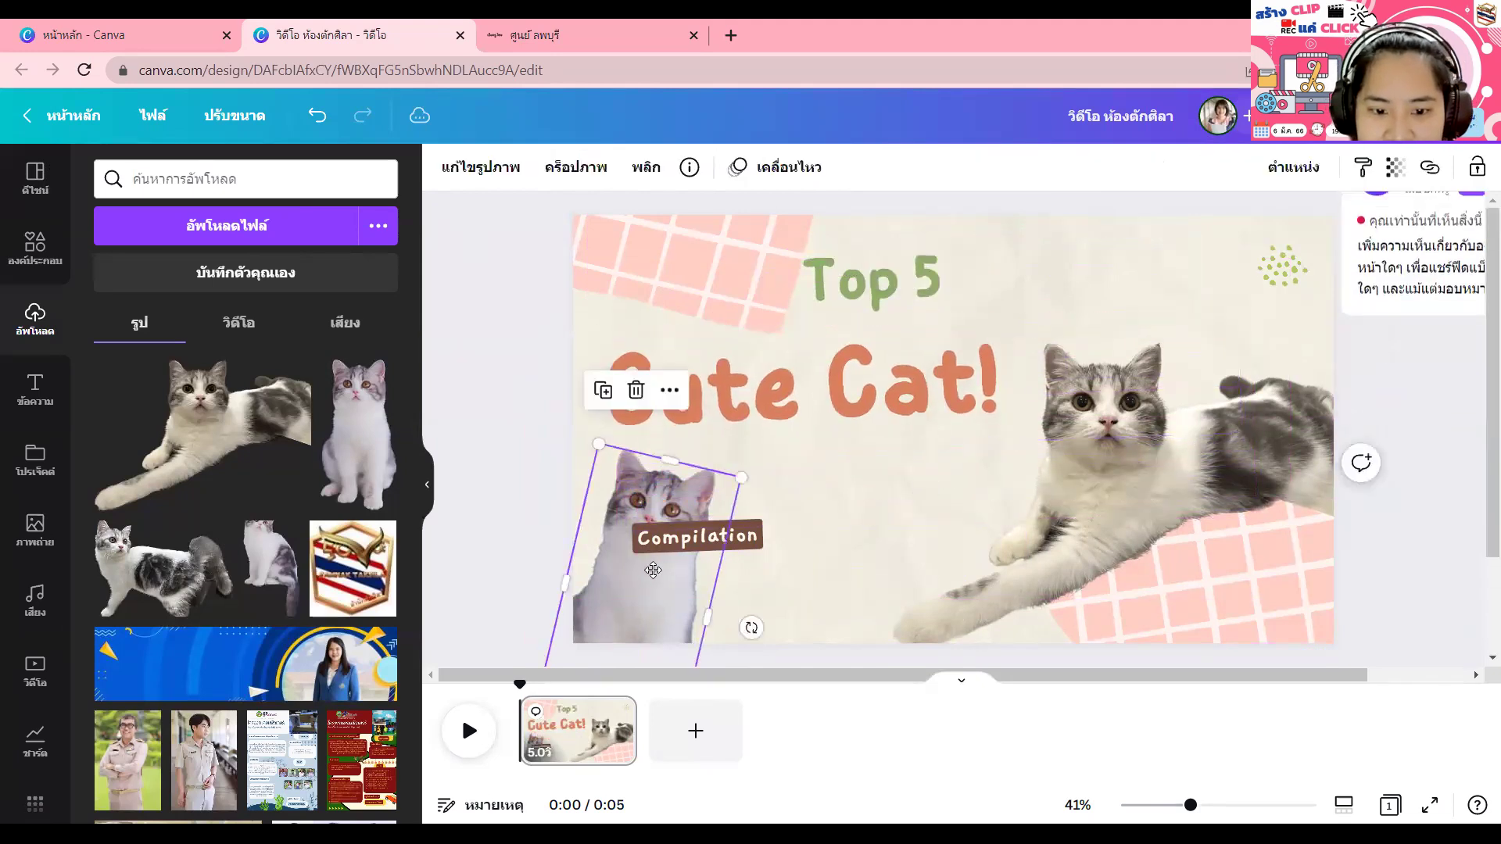
left_click(810, 383)
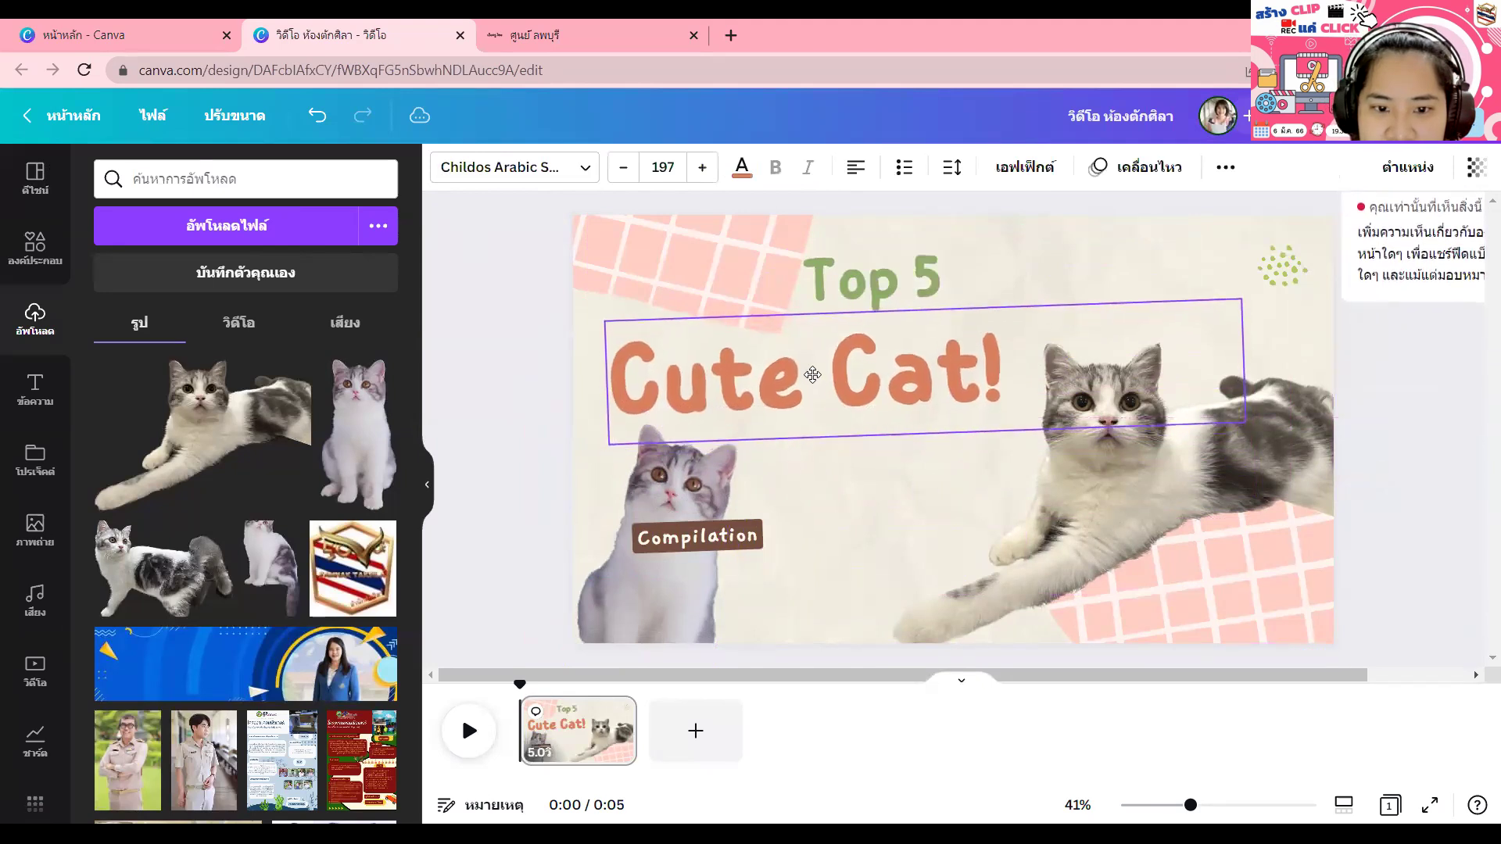
left_click_drag(813, 375, 813, 368)
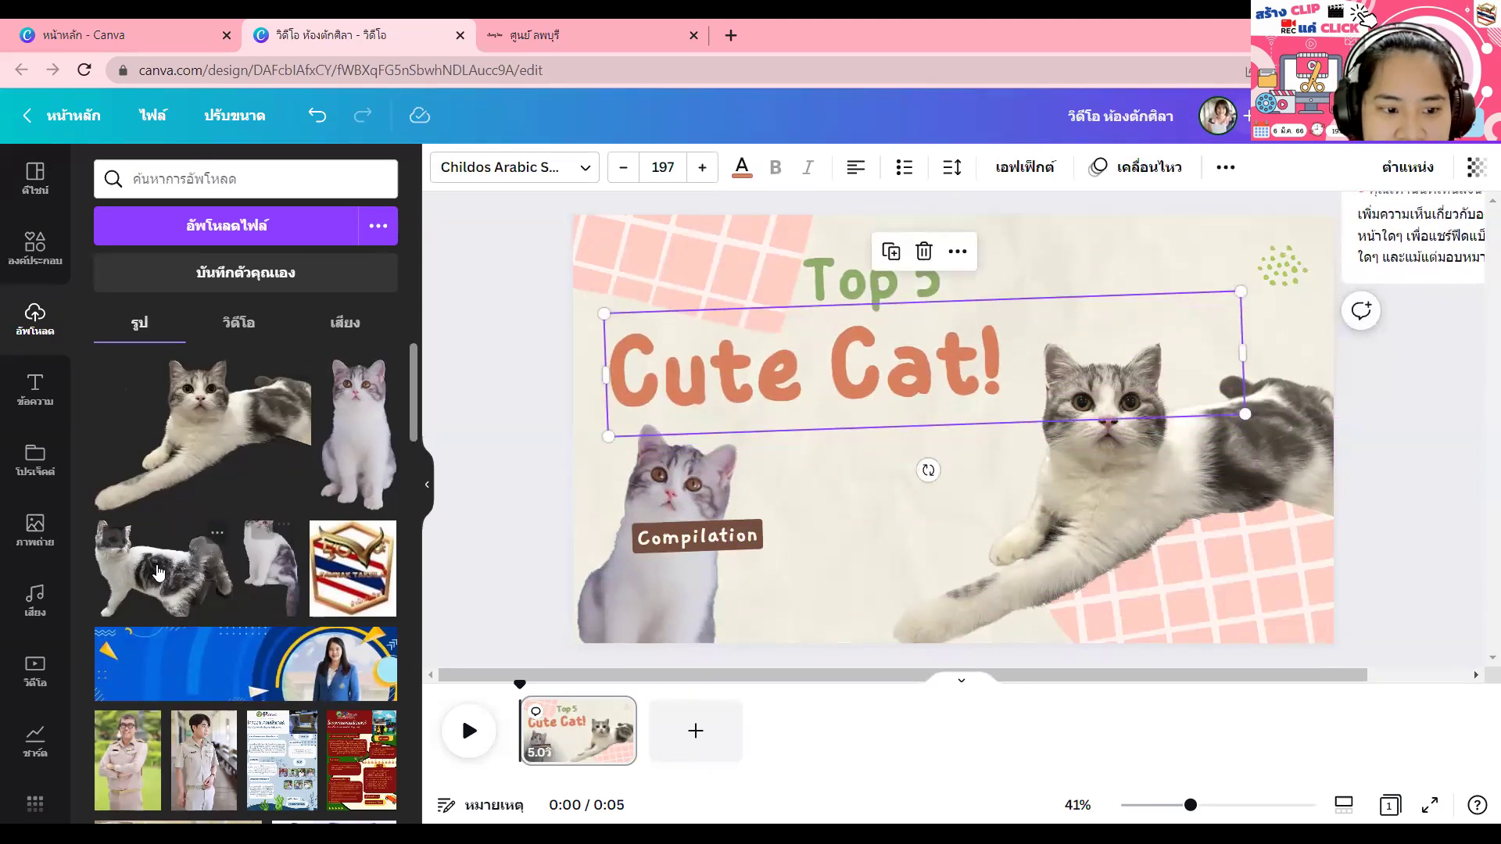
Step: Add the uploaded standing cat picture, try its layer order against the lying cat, and move it toward the page's right edge
left_click_drag(928, 520, 1027, 642)
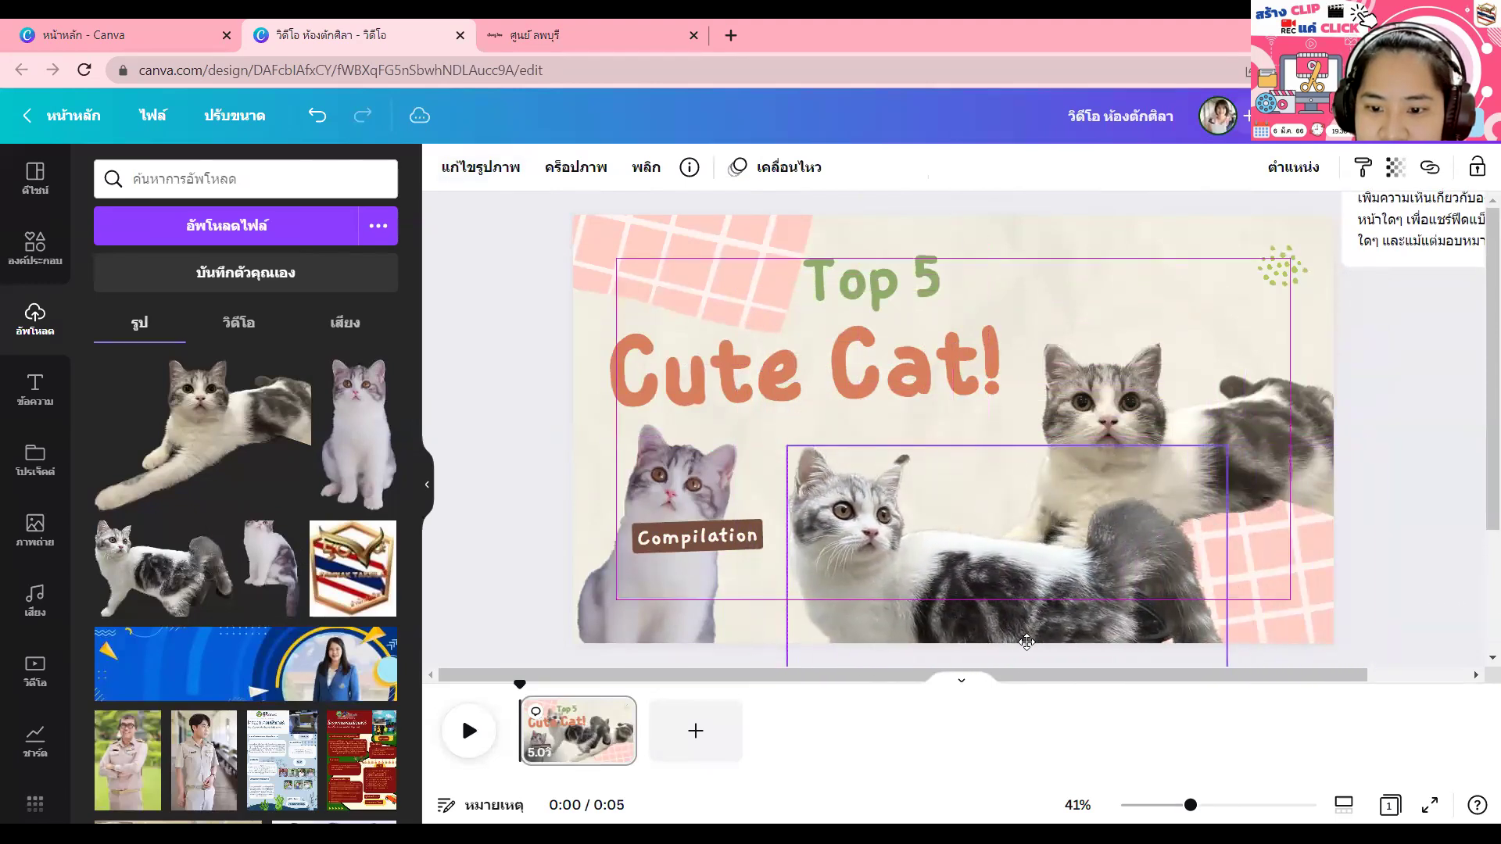
left_click(1301, 169)
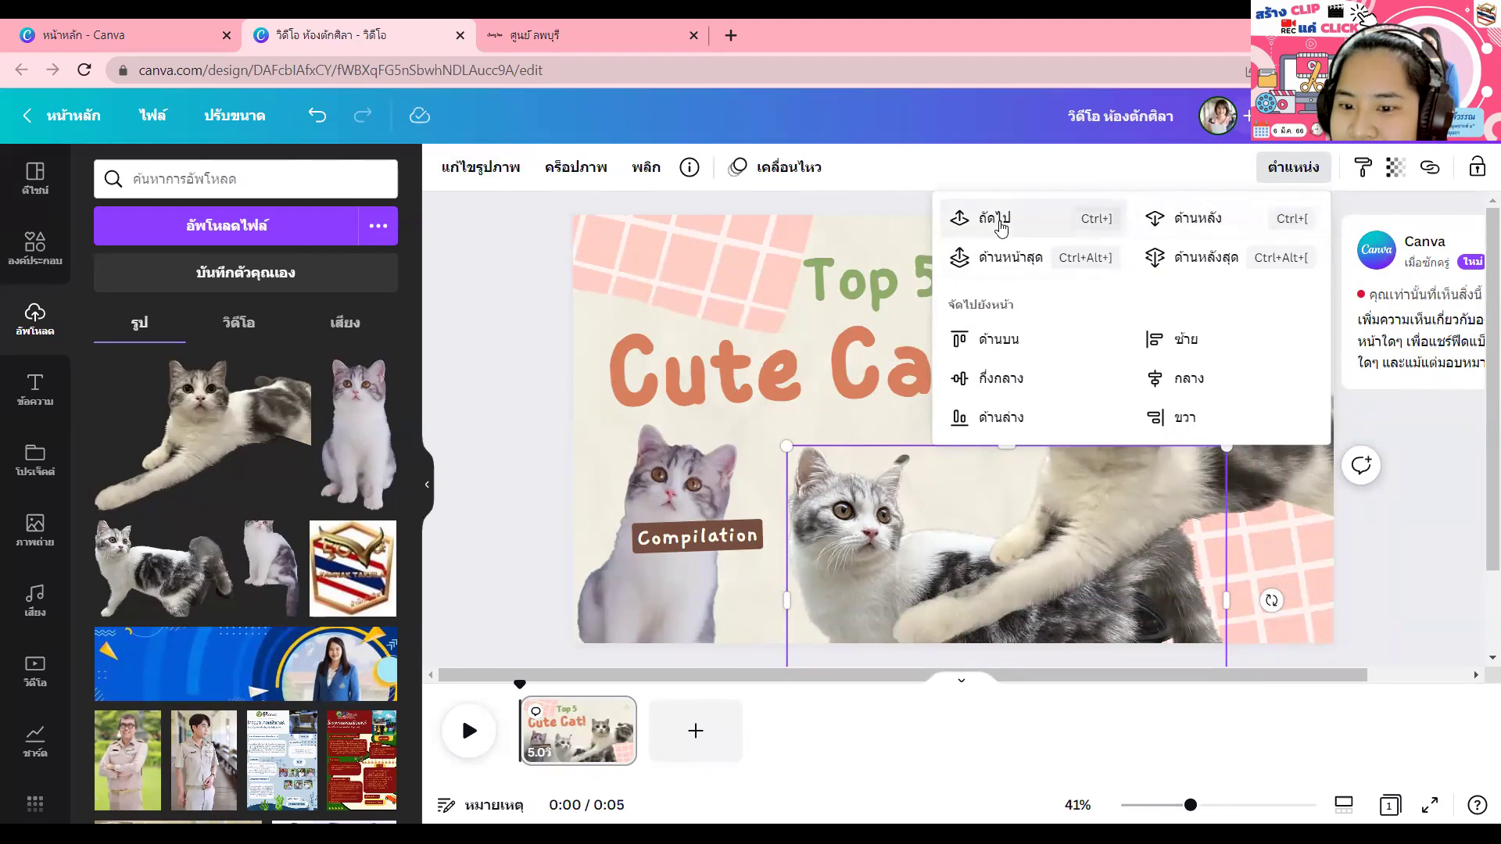
left_click(1428, 529)
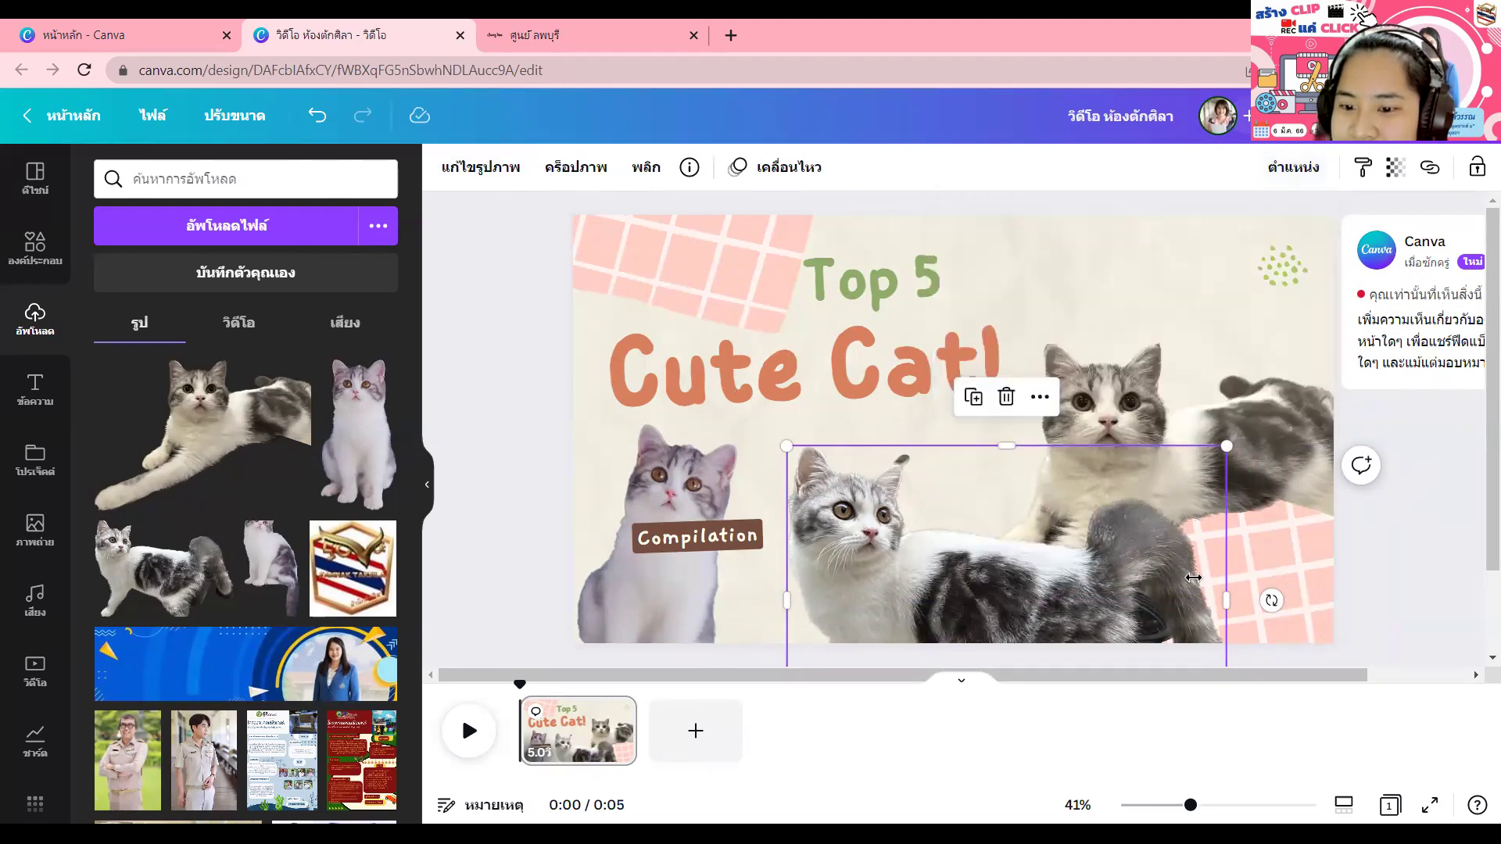
left_click_drag(1249, 580, 1440, 582)
Step: Rearrange the cats so the lying one sits mid-page and the standing one at the right edge
left_click(1219, 390)
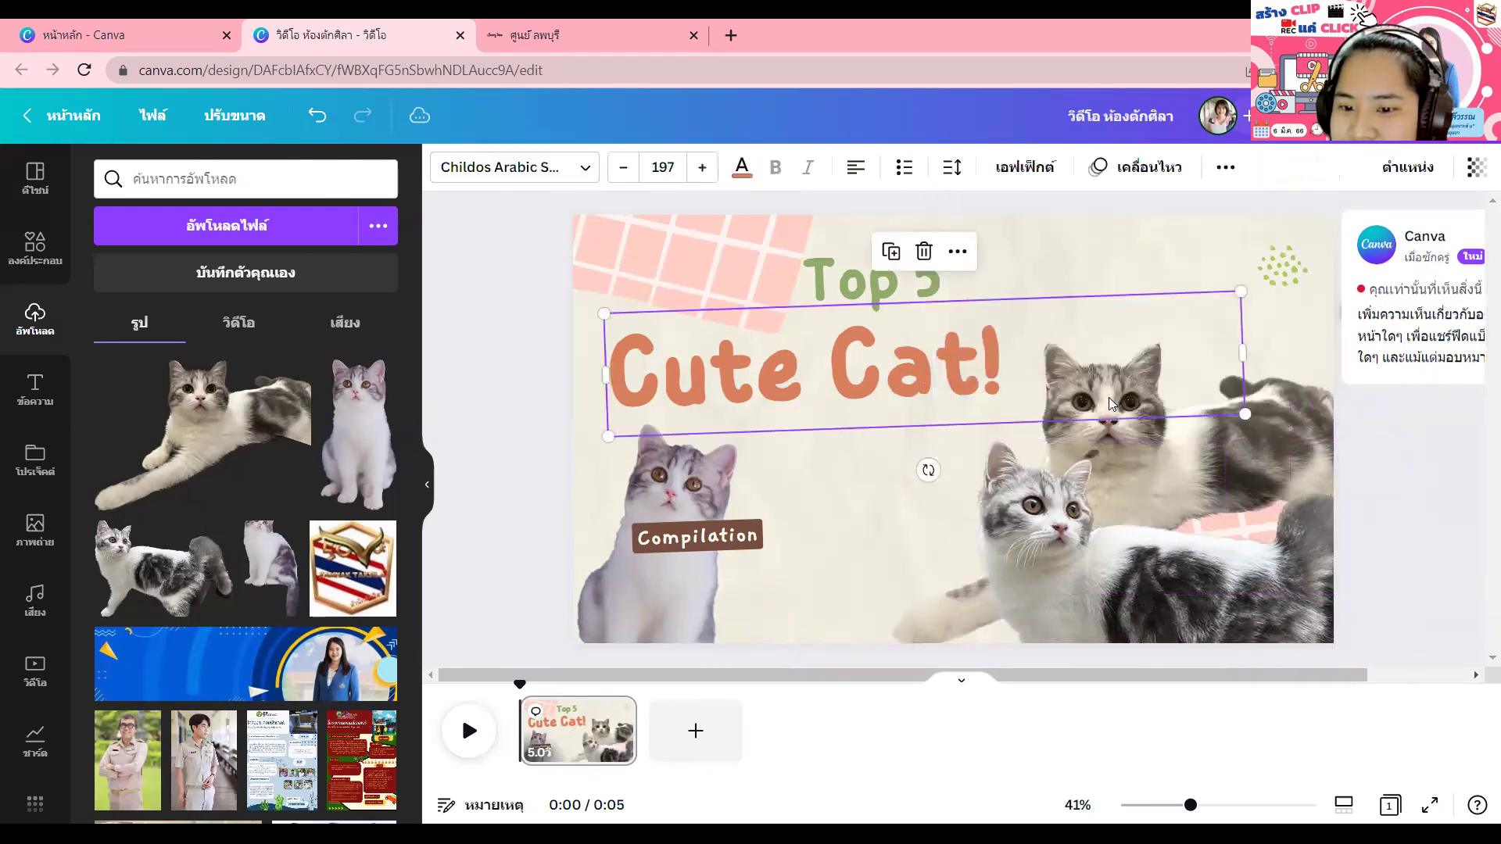
left_click(1325, 420)
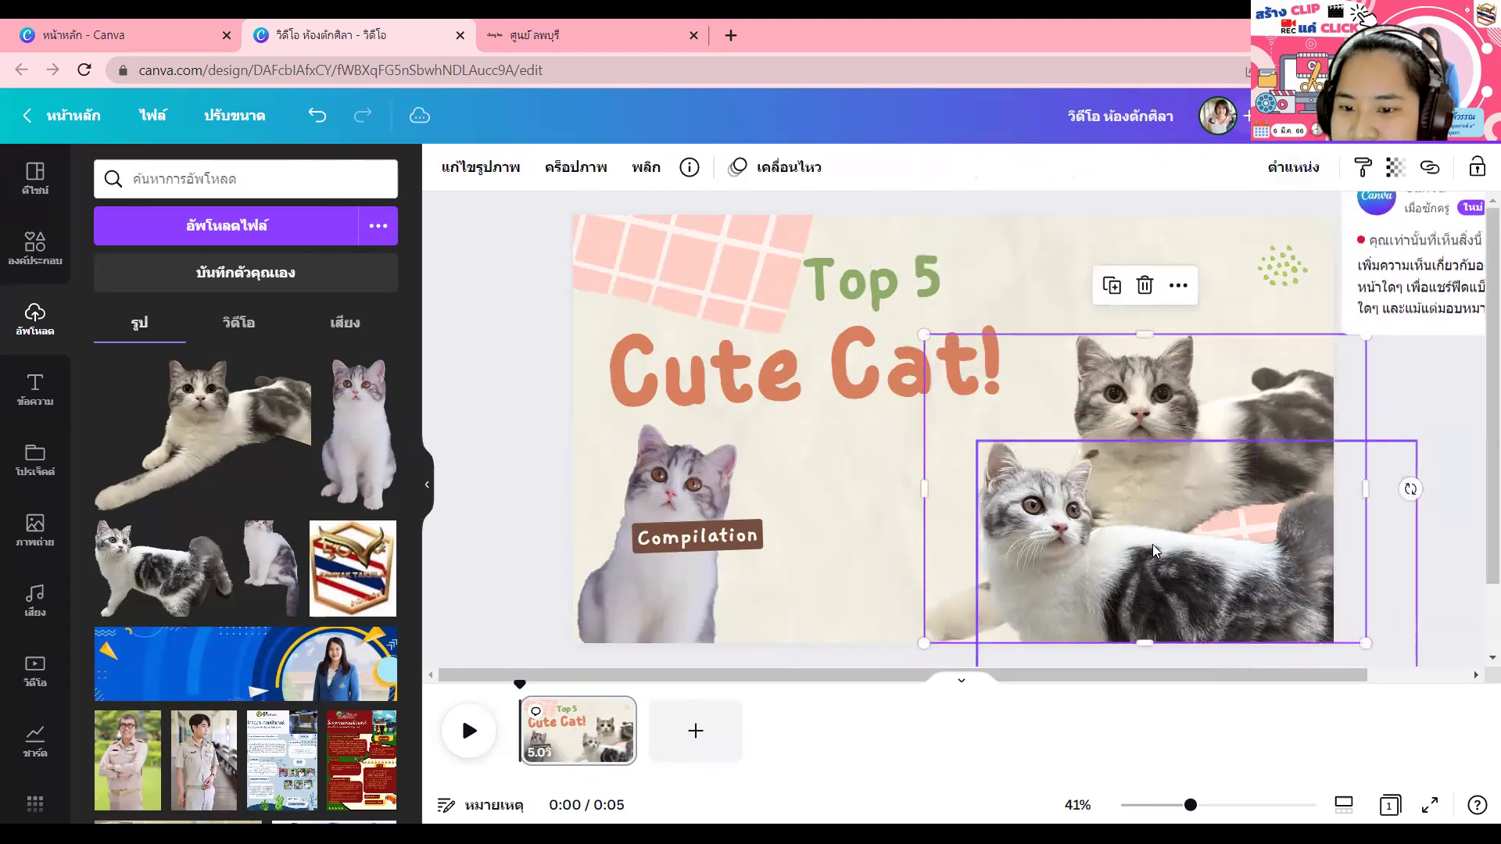
left_click_drag(1283, 391, 1001, 489)
left_click(1248, 592)
left_click_drag(1249, 593, 1337, 594)
left_click(891, 599)
left_click_drag(891, 599, 931, 555)
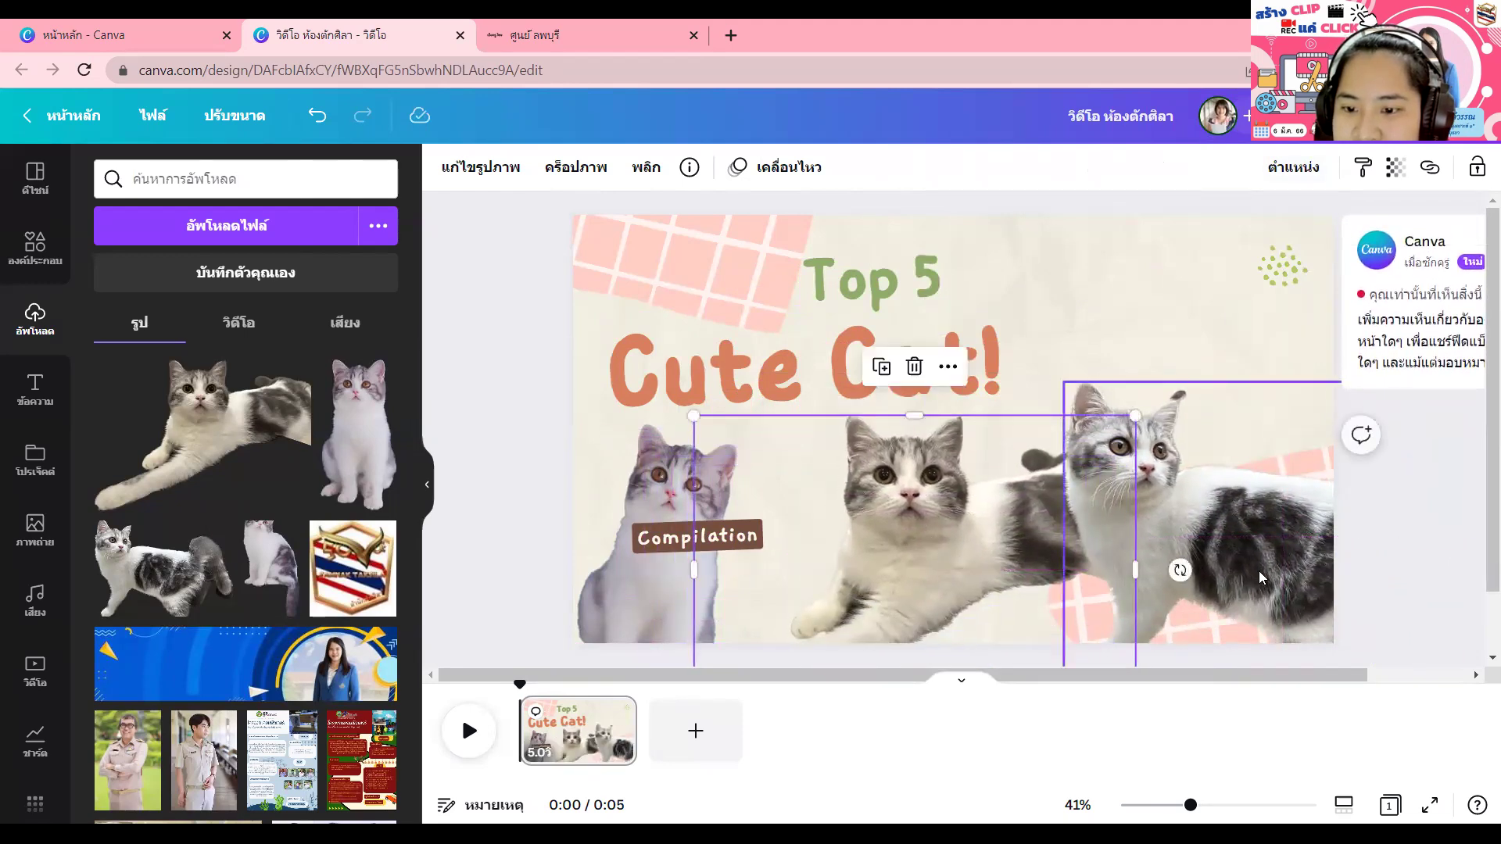
Step: Delete the standing cat picture and enlarge the lying cat in the page's lower right corner
left_click(1208, 529)
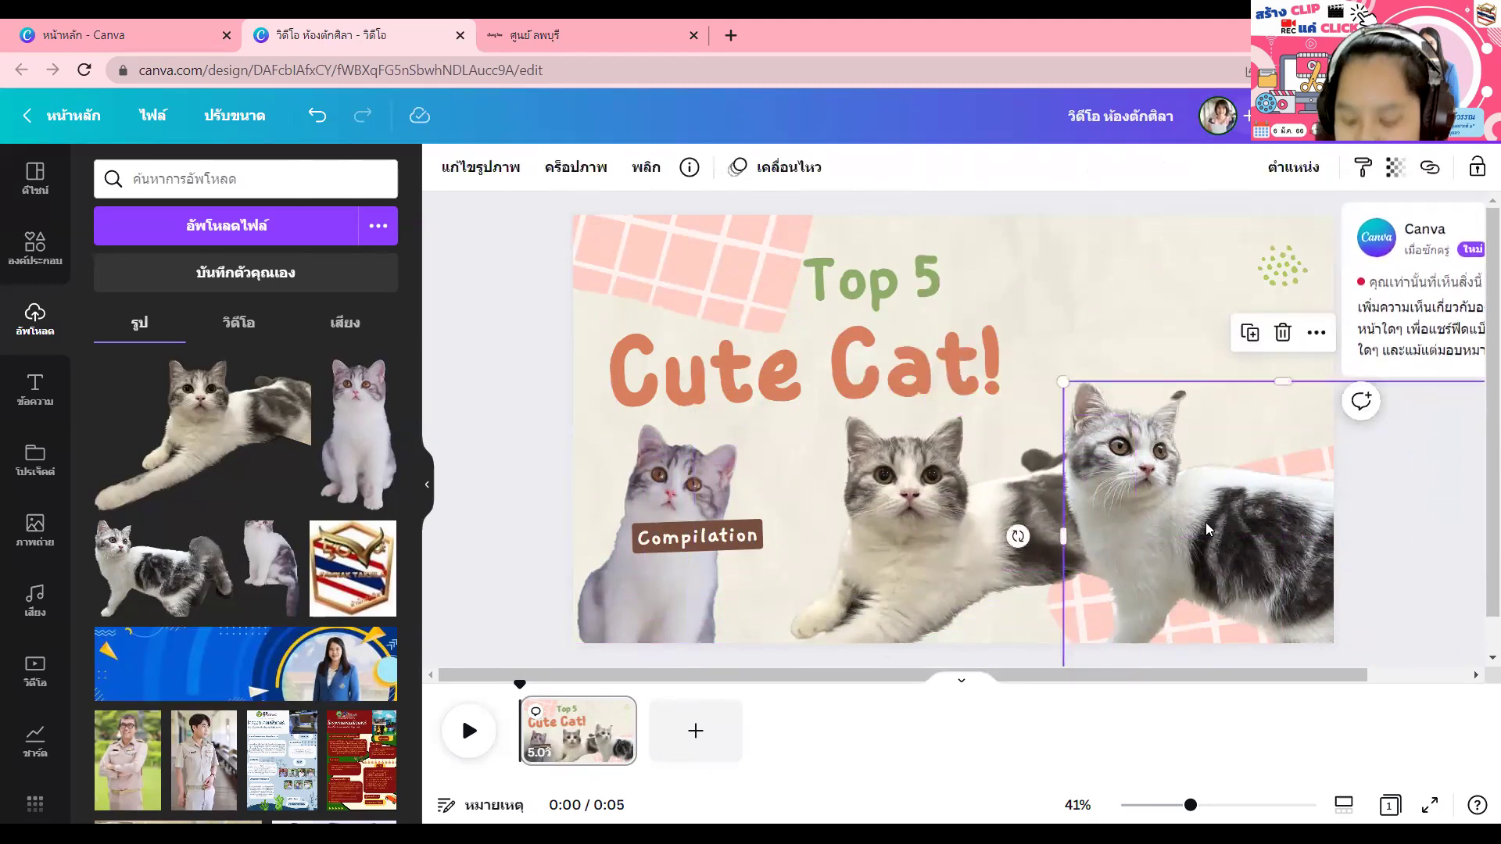
key("Delete")
left_click_drag(938, 539, 1150, 540)
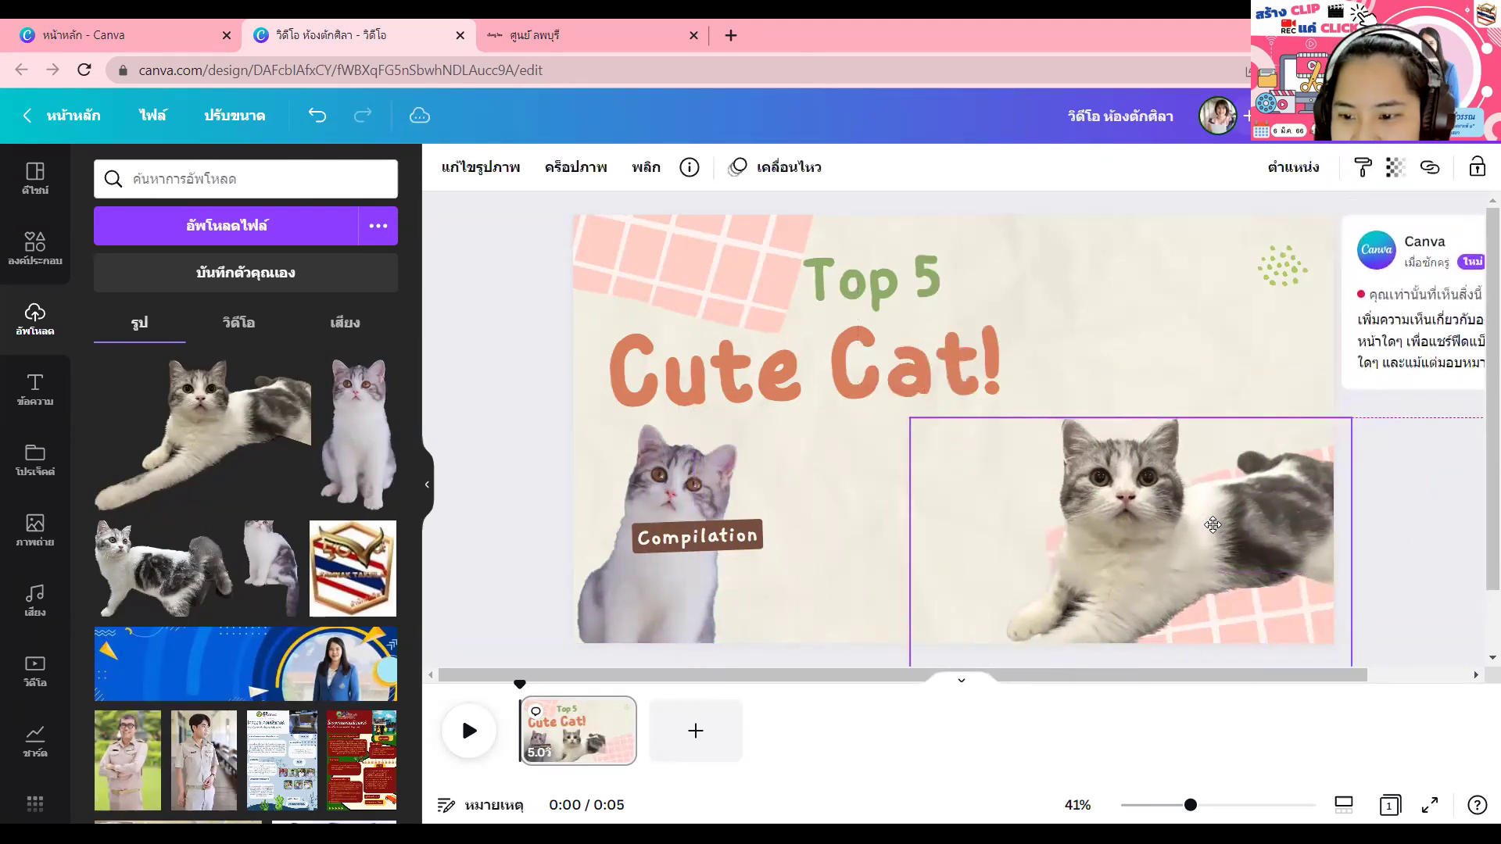
left_click_drag(909, 420, 810, 350)
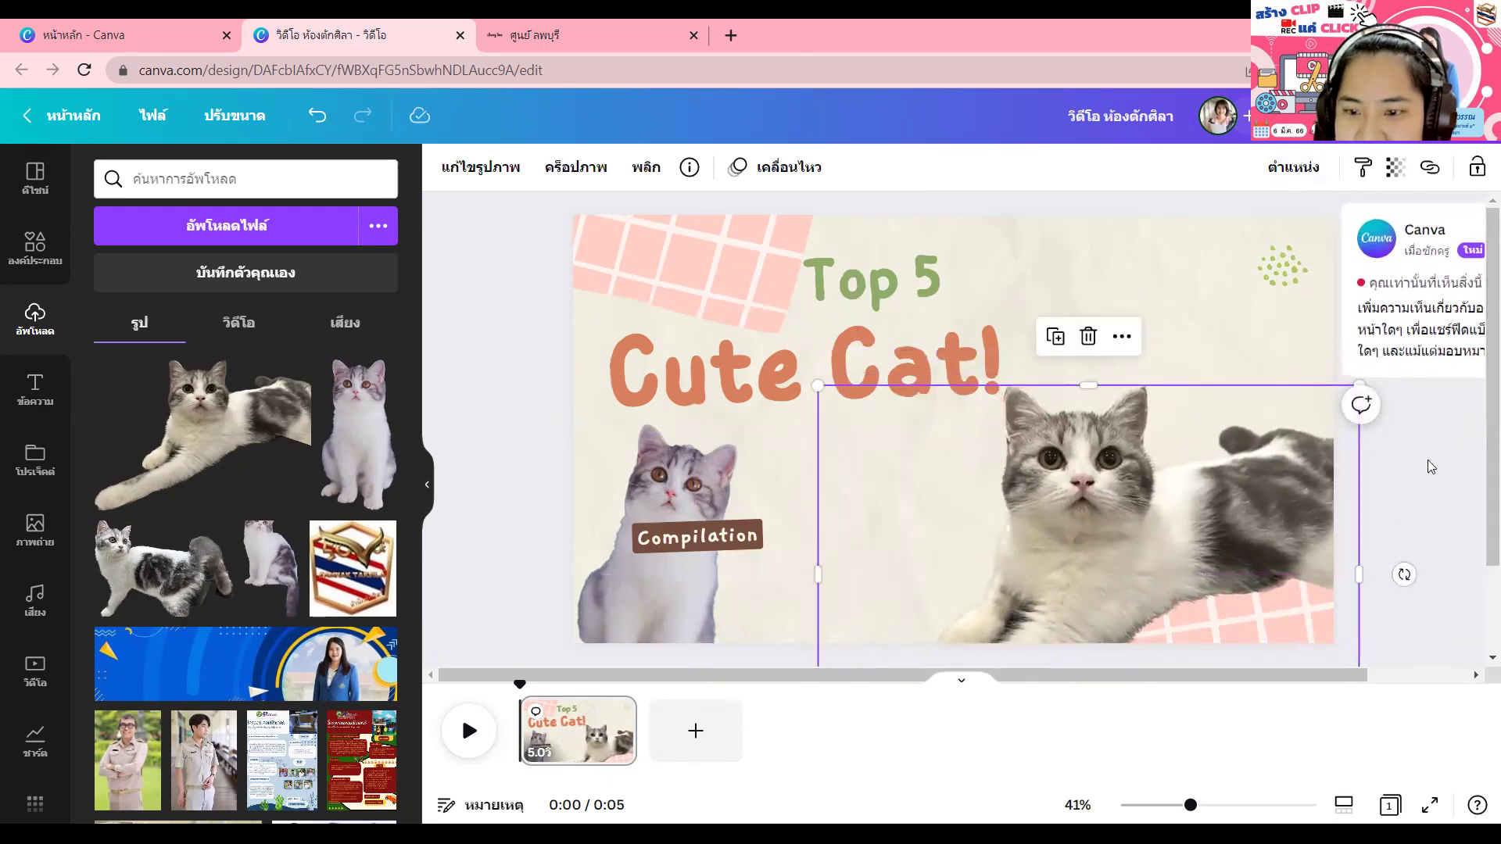
Step: Replace the "Top 5" text with "โปเต้"
left_click(798, 317)
double_click(858, 256)
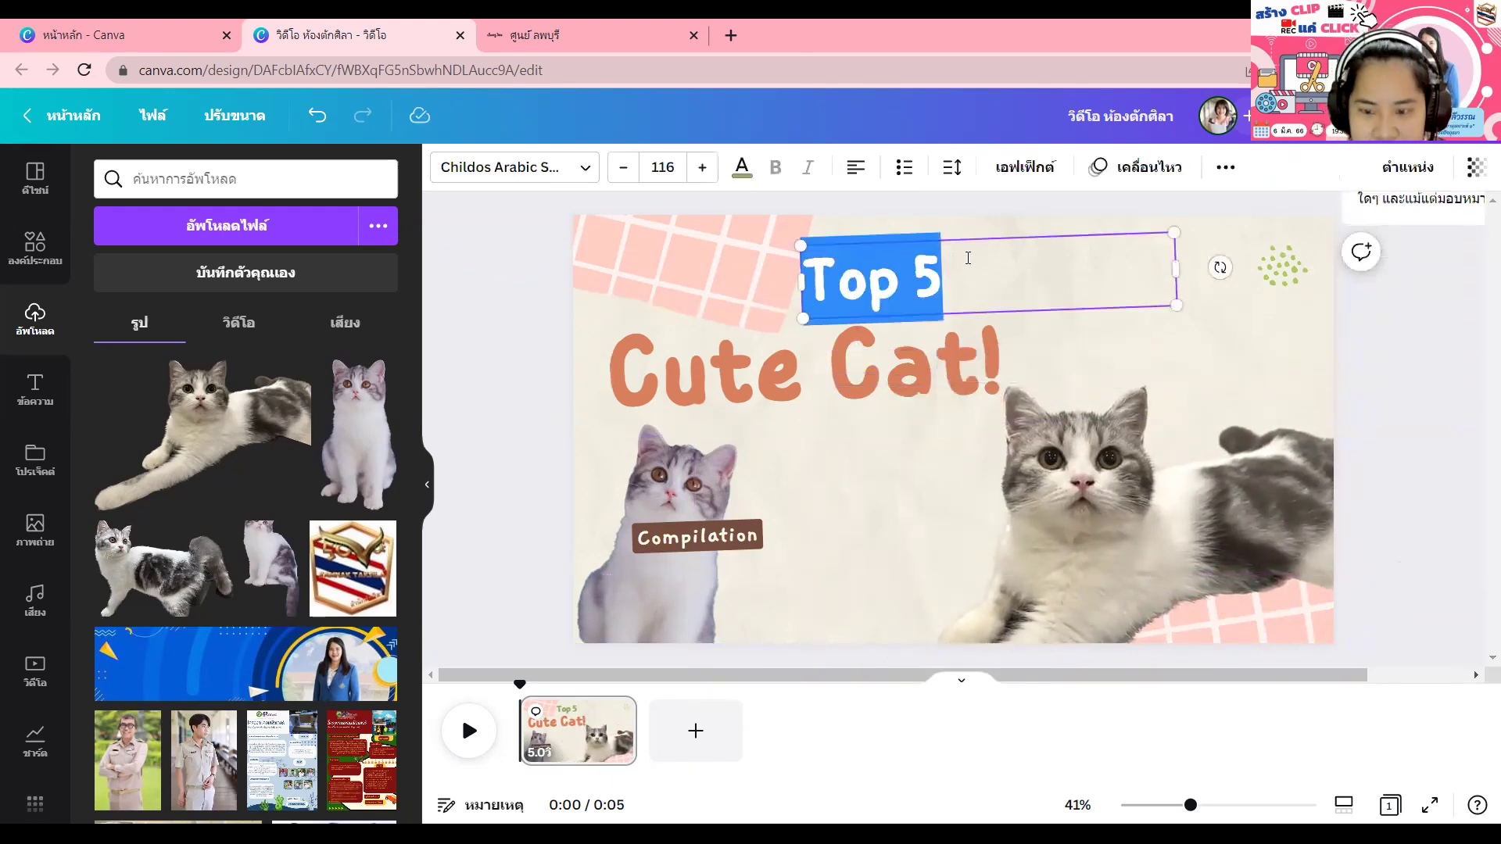
type("F")
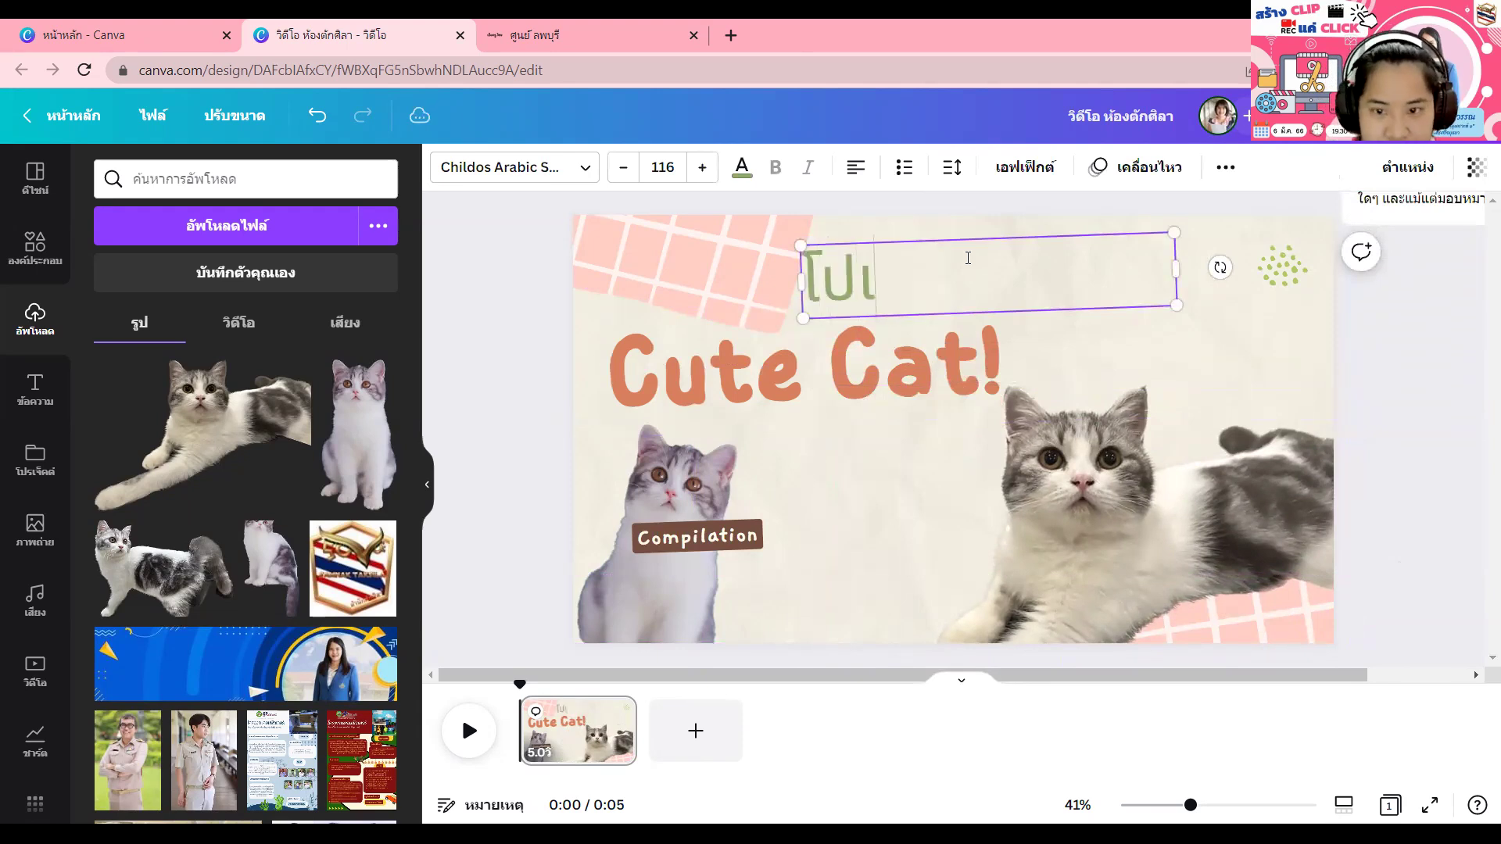
left_click(536, 273)
Step: Move the "โปเต้" text right, above the word "Cat!", and narrow its text box to fit
left_click(858, 277)
left_click_drag(832, 275, 923, 274)
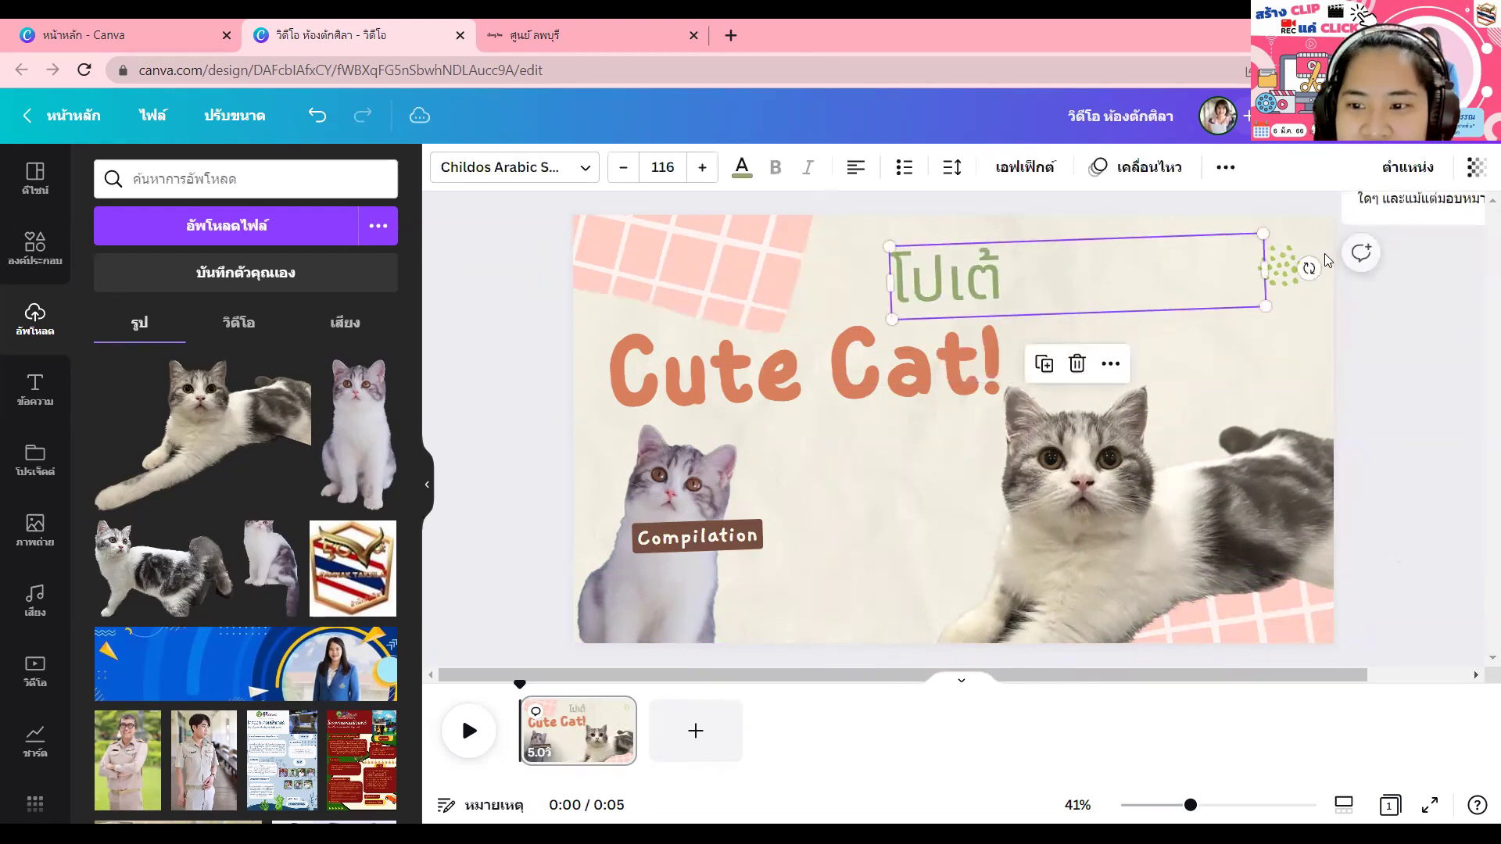
left_click_drag(1072, 263, 1018, 266)
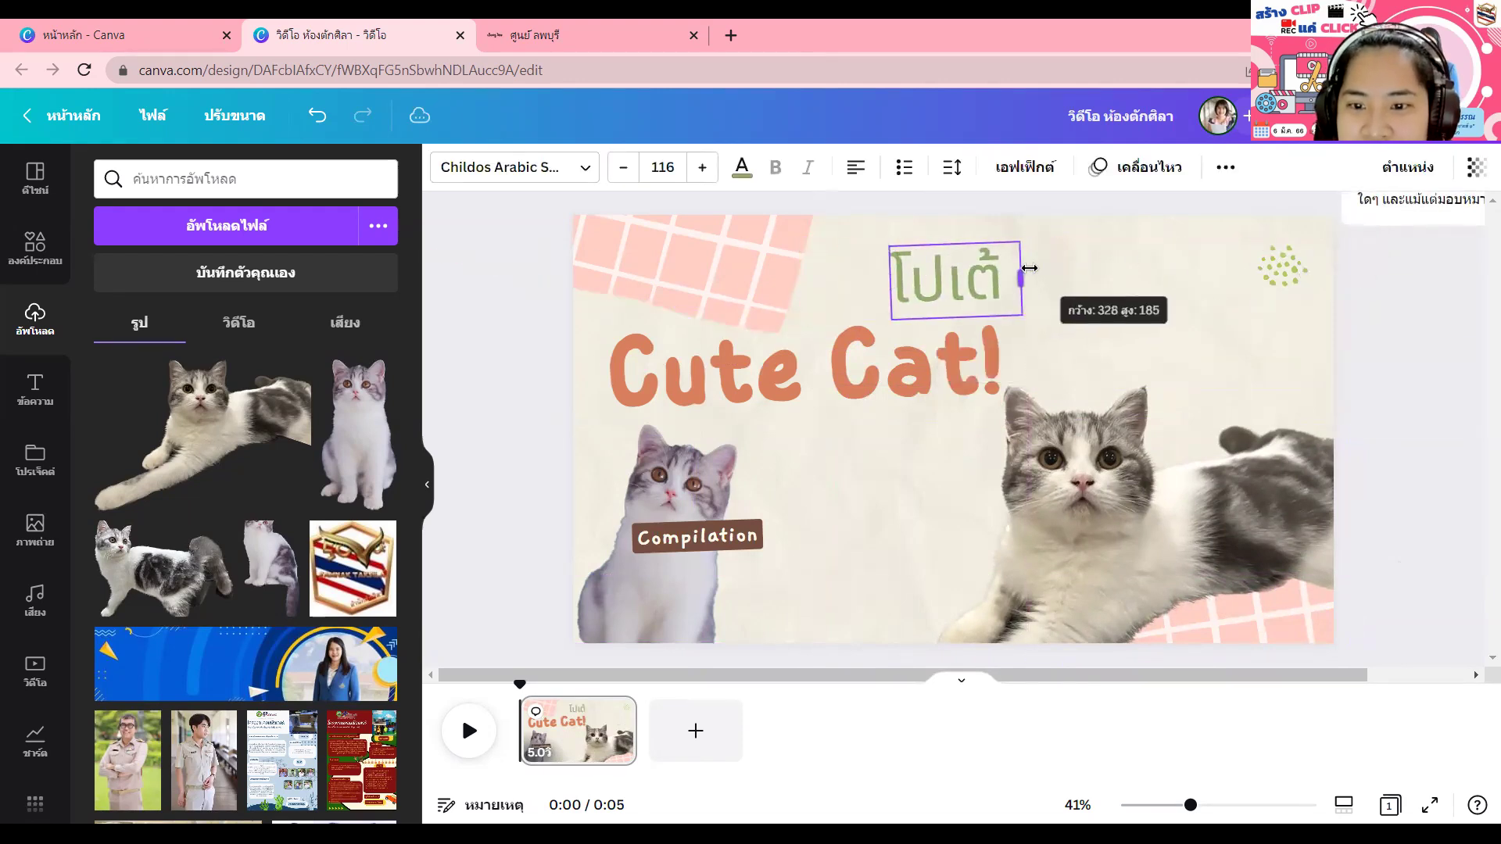
left_click(1289, 353)
Step: Change the "โปเต้" text's font to lookpeach Regular and widen its text box so it stays on one line
left_click(953, 277)
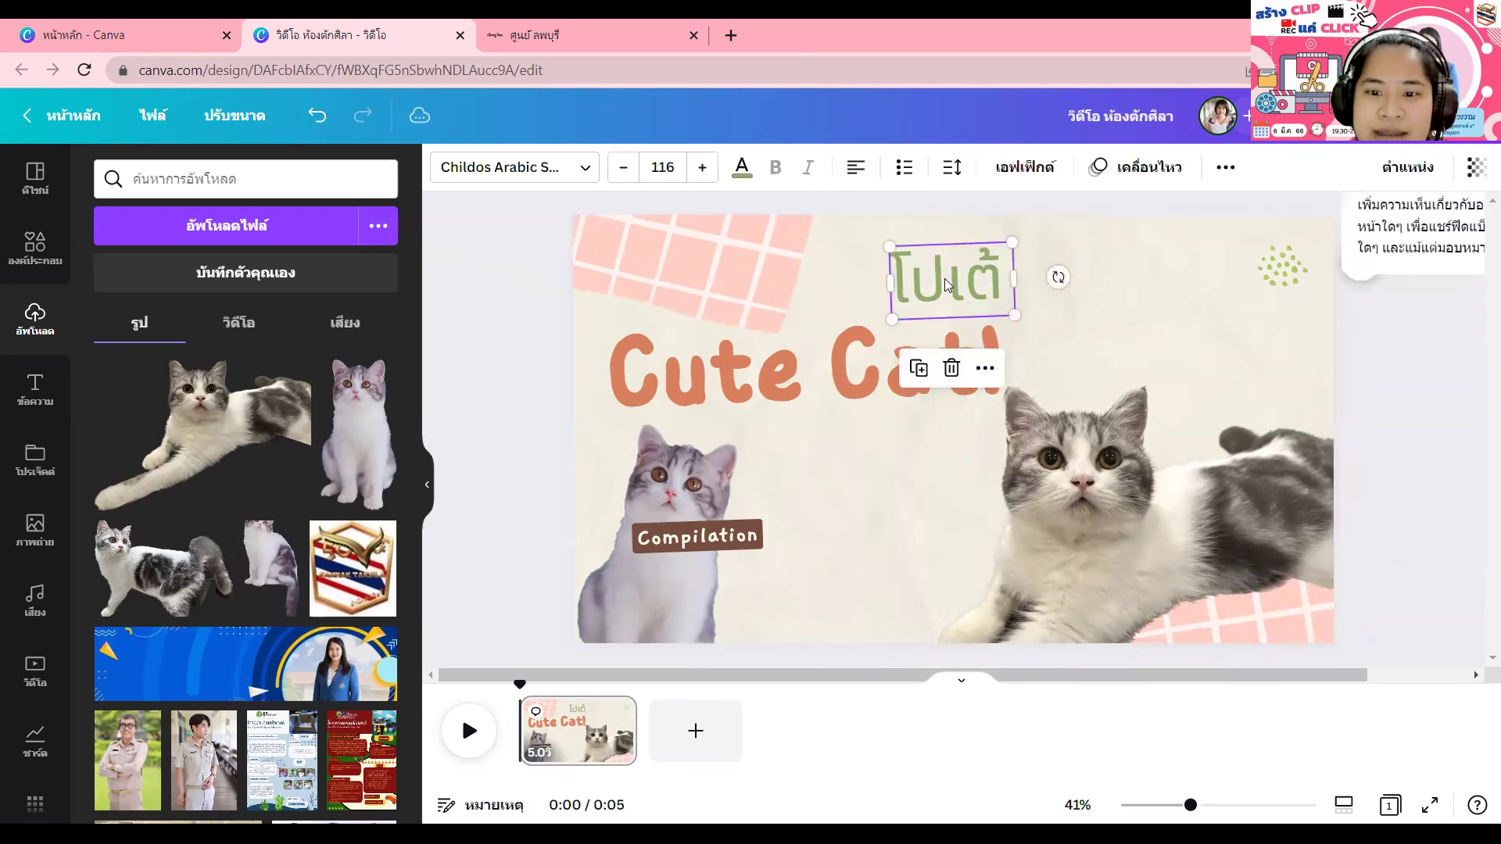
left_click(567, 175)
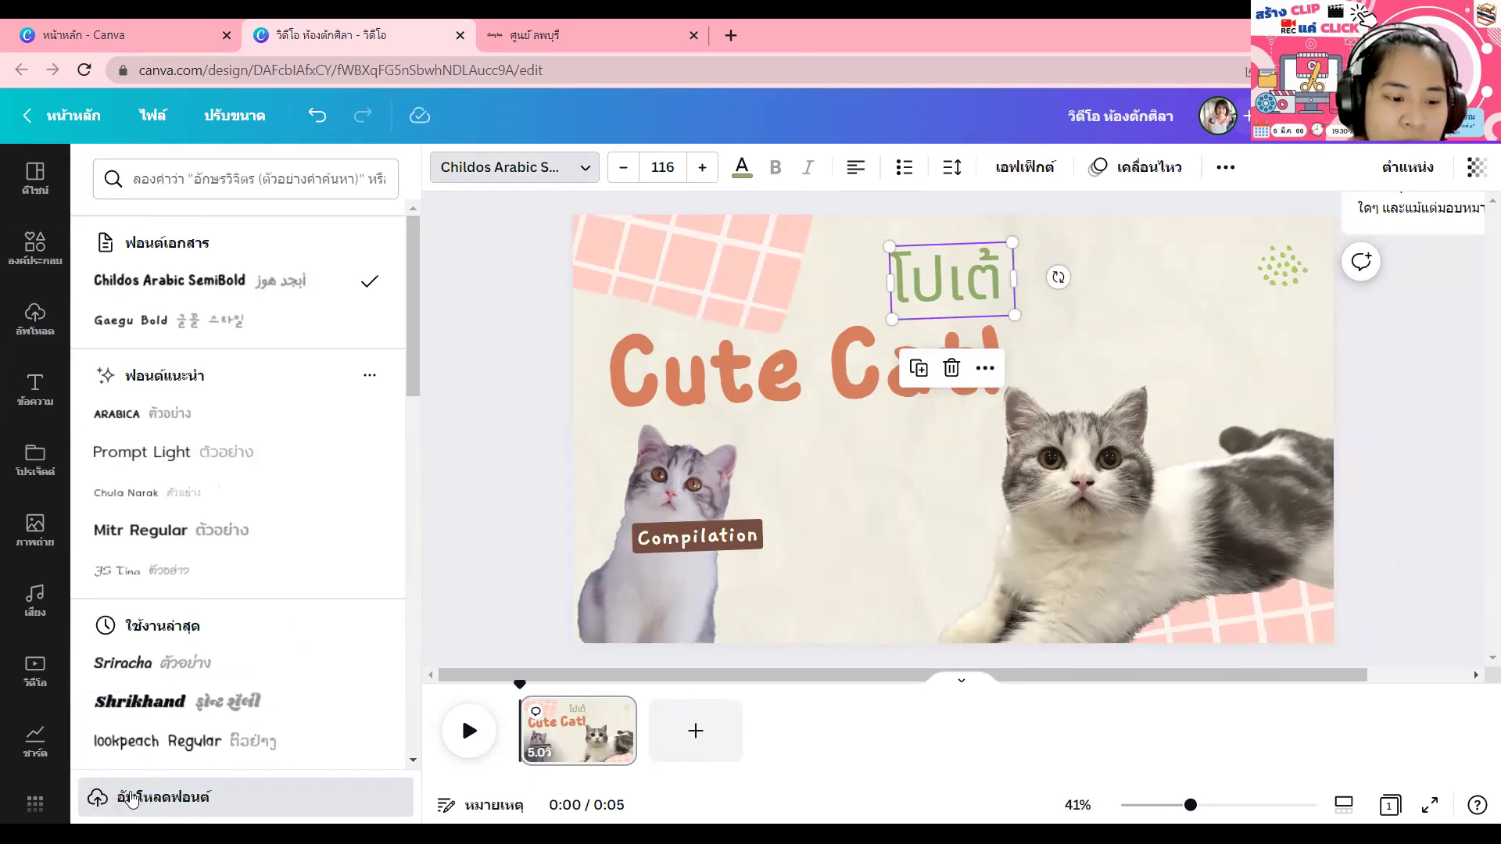
left_click(178, 496)
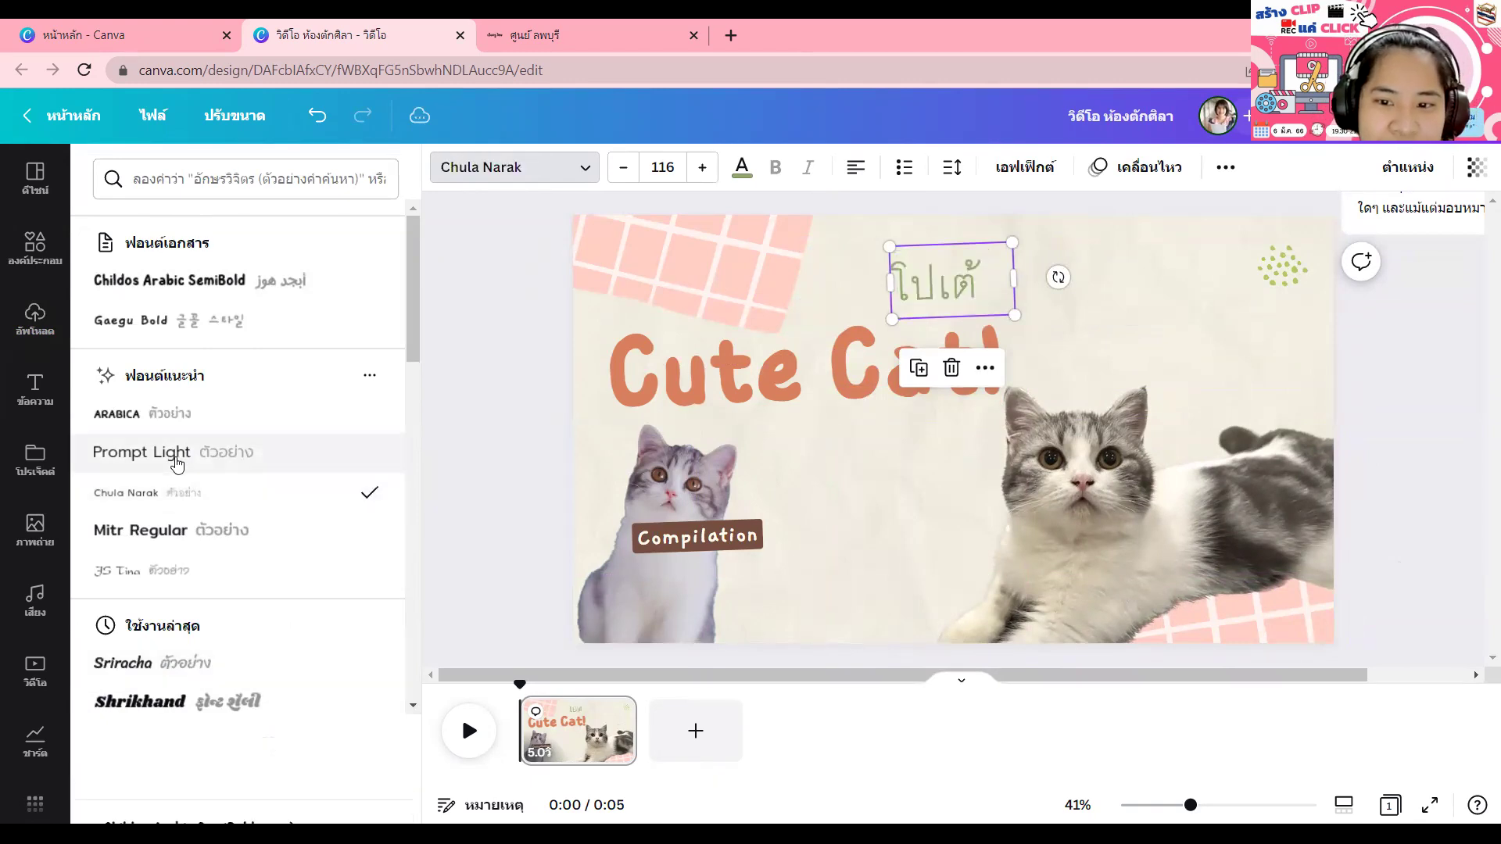
left_click(170, 285)
left_click(166, 333)
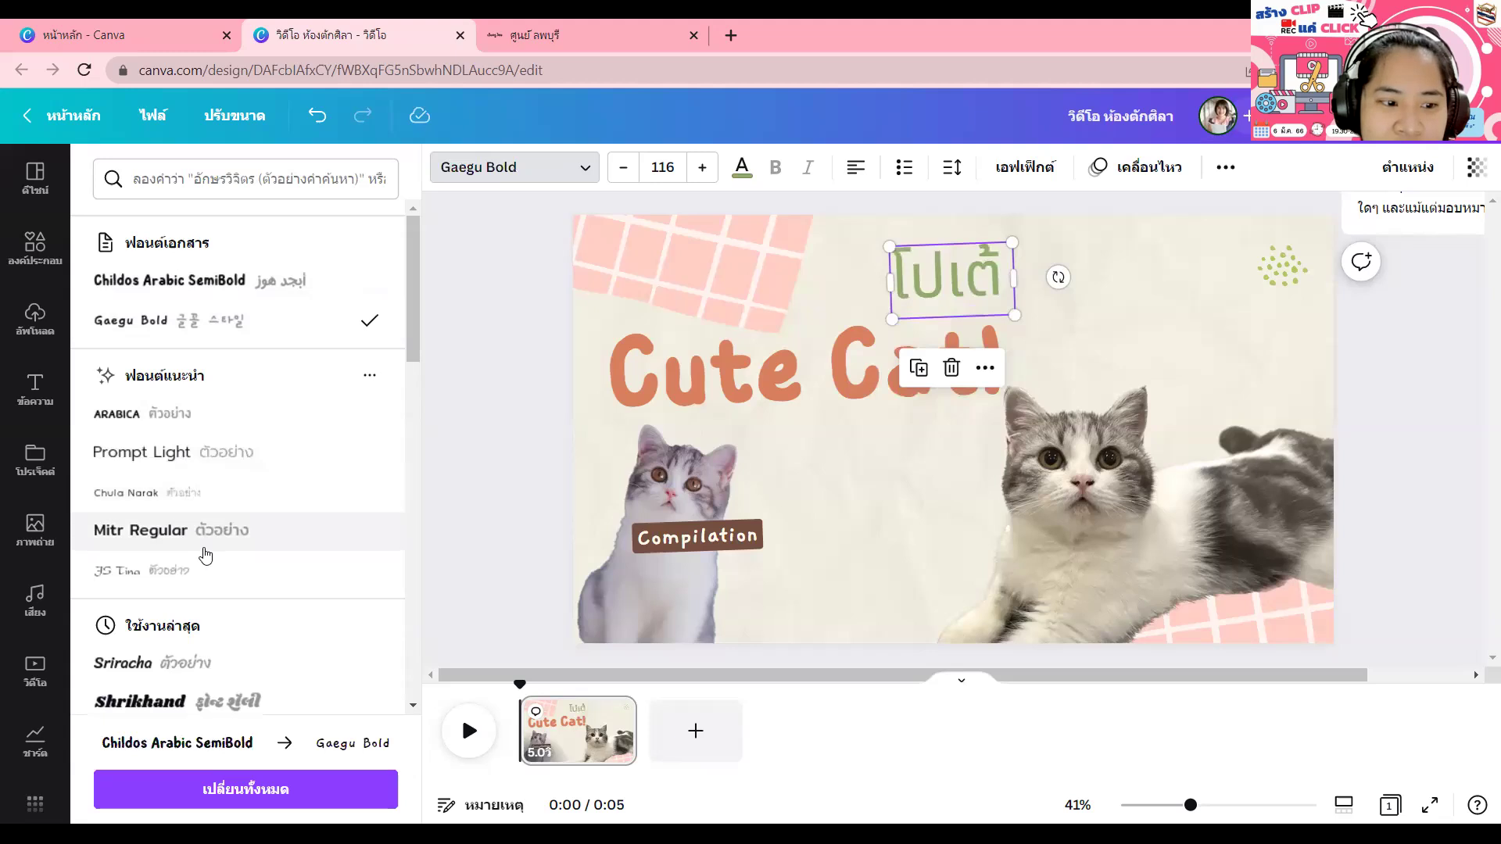
scroll(199, 544, "down", 4)
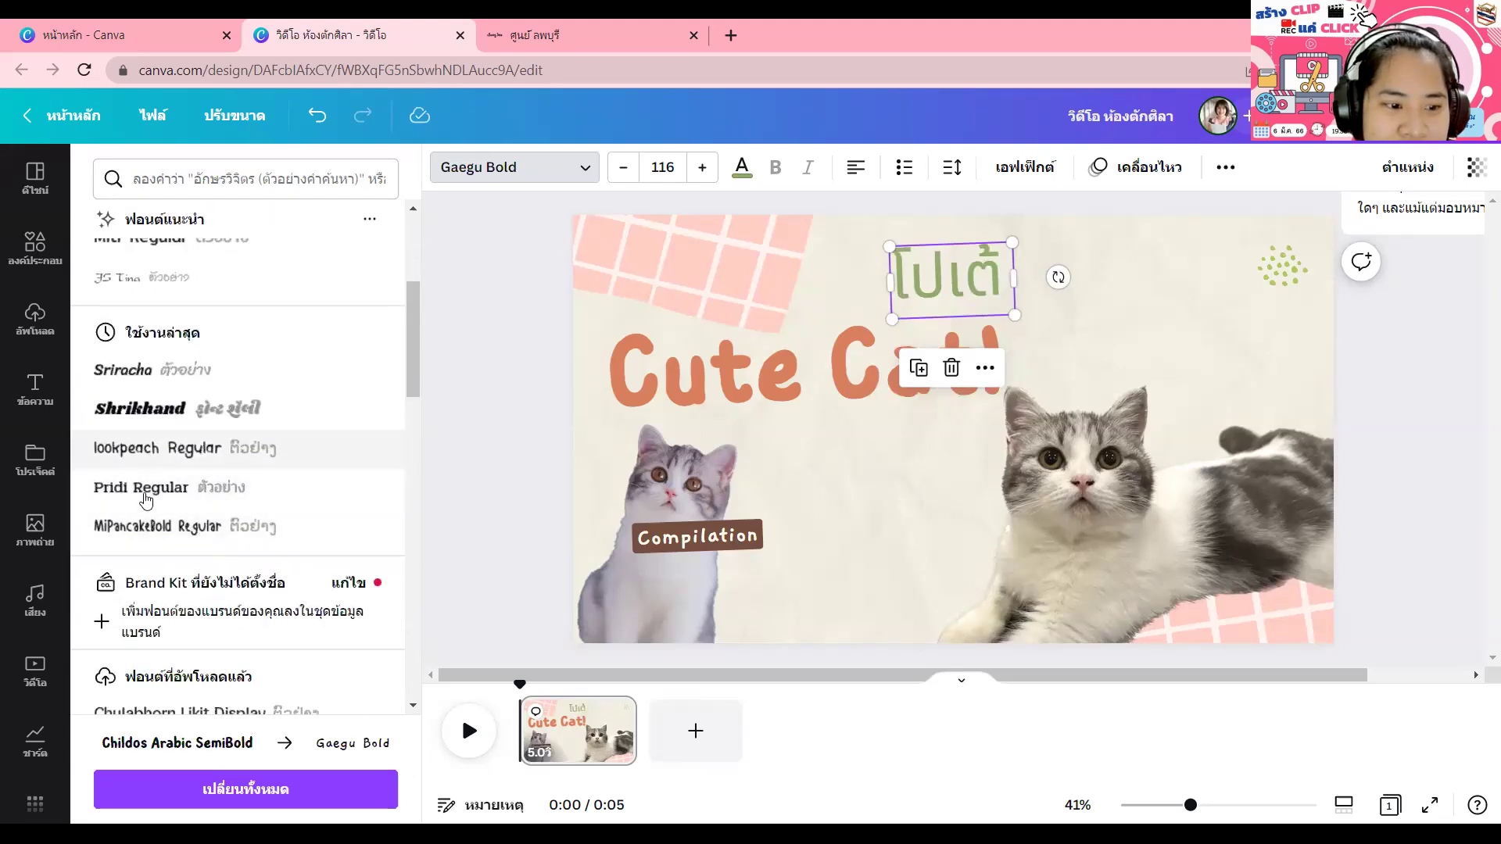
left_click_drag(1020, 322, 1067, 277)
Step: Set the "Cute Cat!" title to the lookpeach Regular font at size 160 and nudge it into place below "โปเต้"
left_click(740, 389)
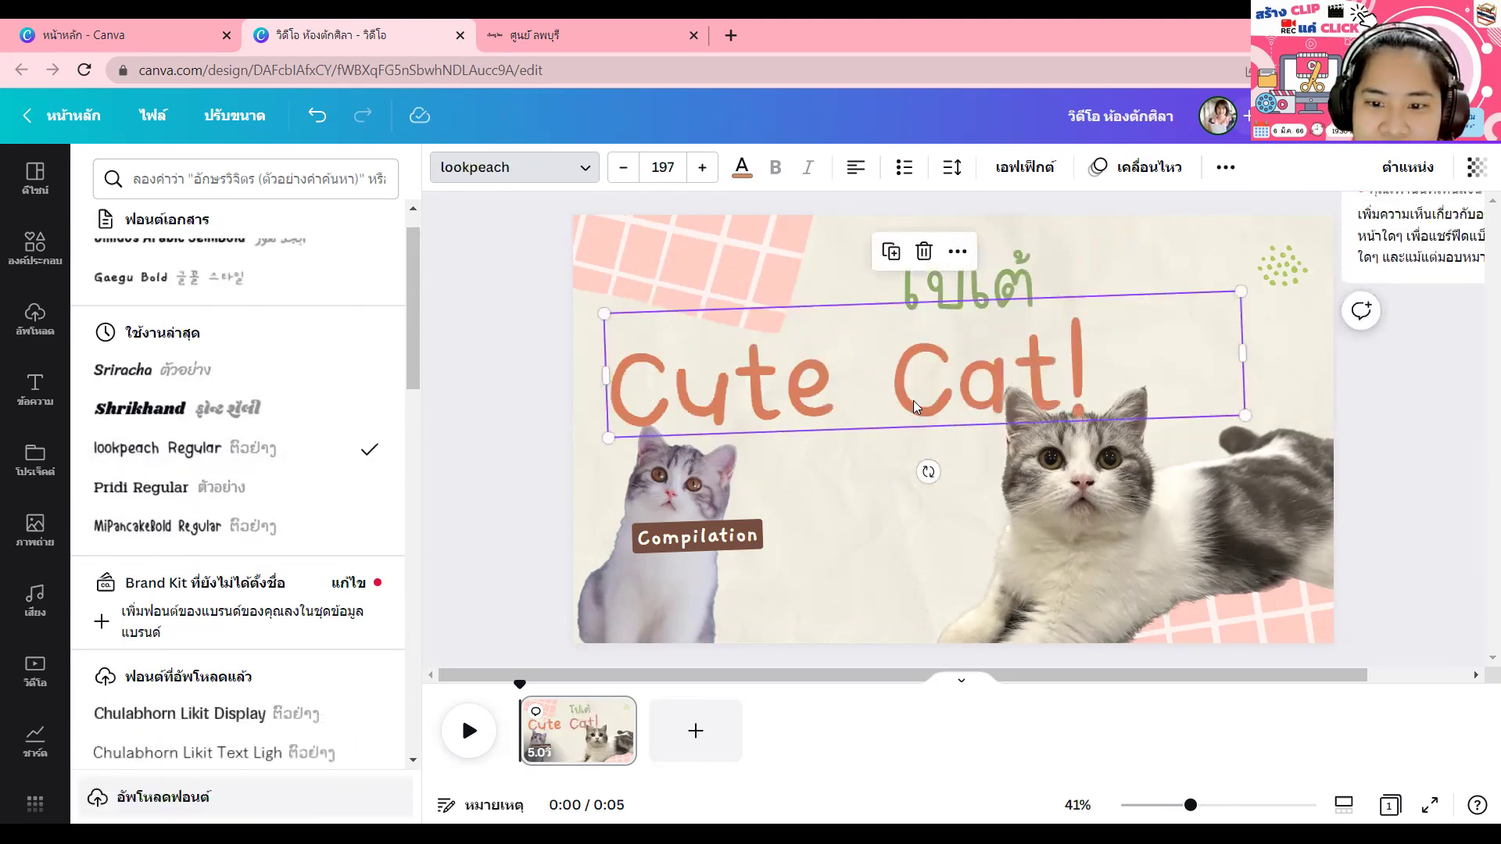
left_click(630, 170)
left_click(625, 170)
left_click(623, 169)
left_click(623, 169)
left_click(623, 169)
left_click(658, 161)
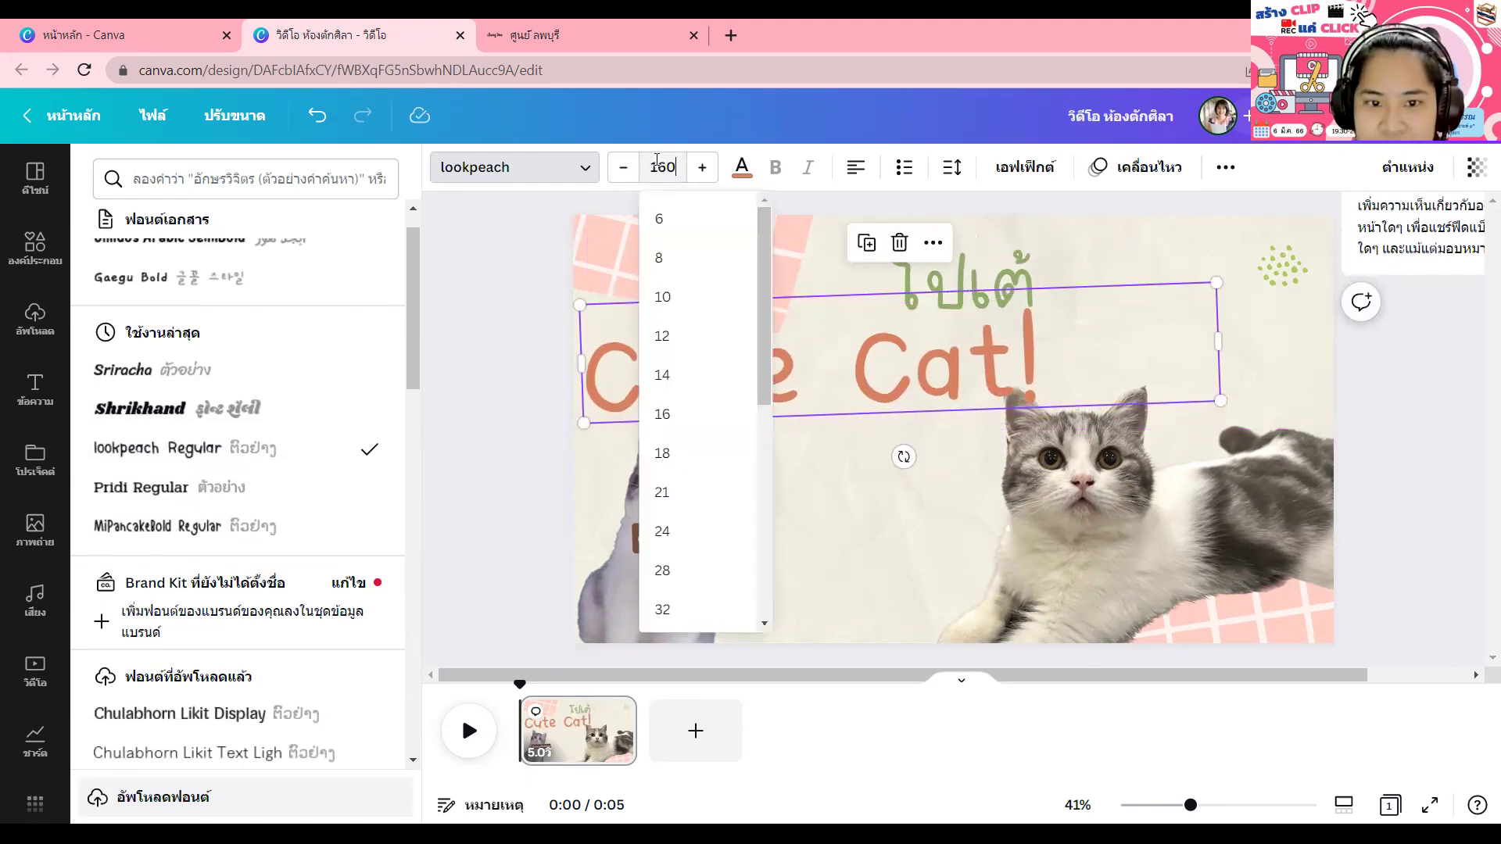
key("Return")
key("Escape")
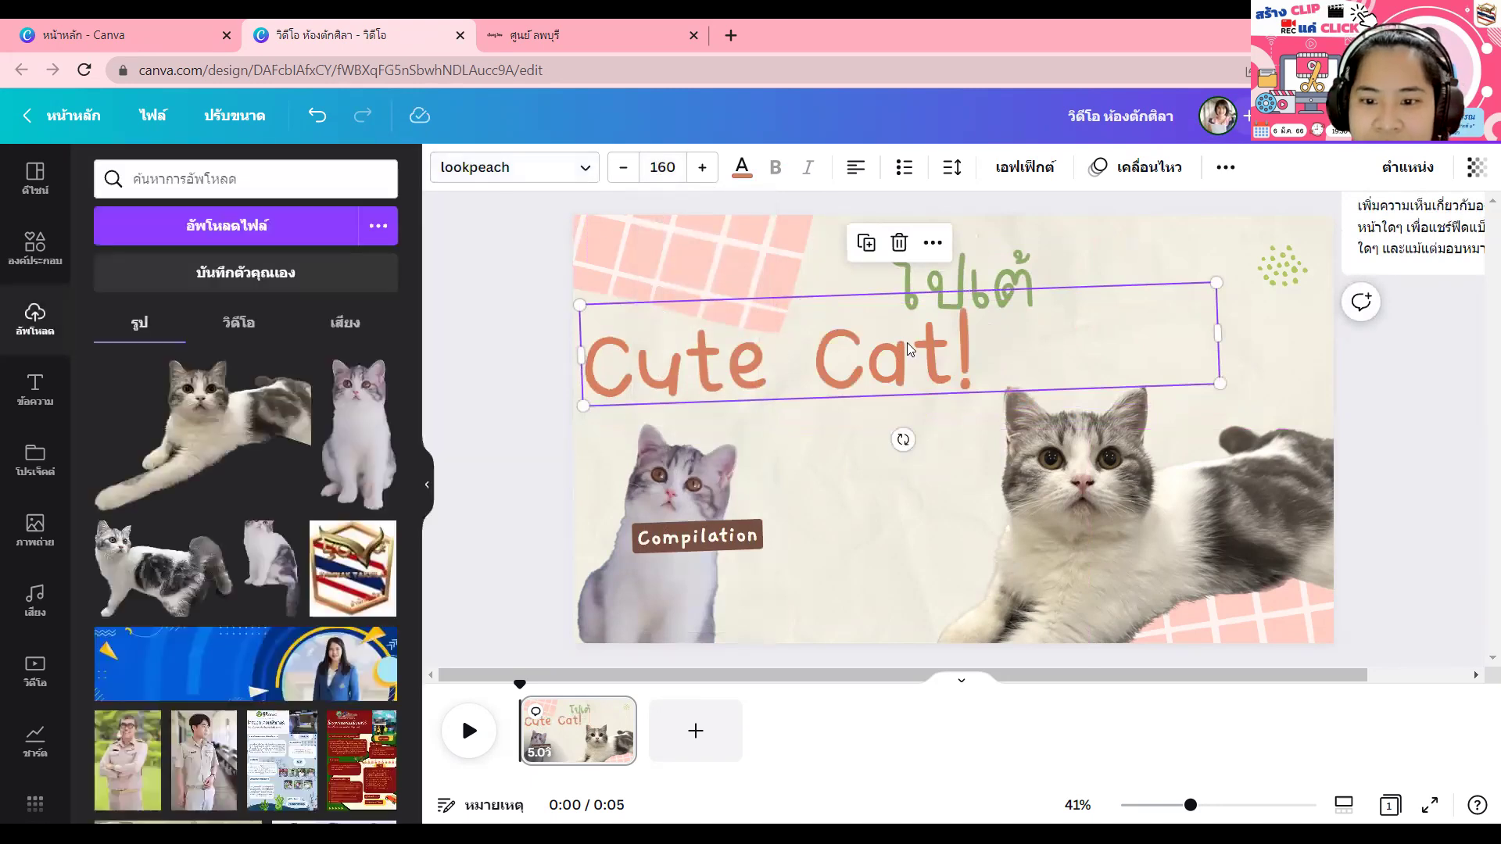
left_click_drag(894, 343, 901, 358)
Step: Move the brown "Compilation" label beneath the "Cute Cat!" title and change its text to "Love"
left_click_drag(704, 538, 894, 408)
double_click(864, 443)
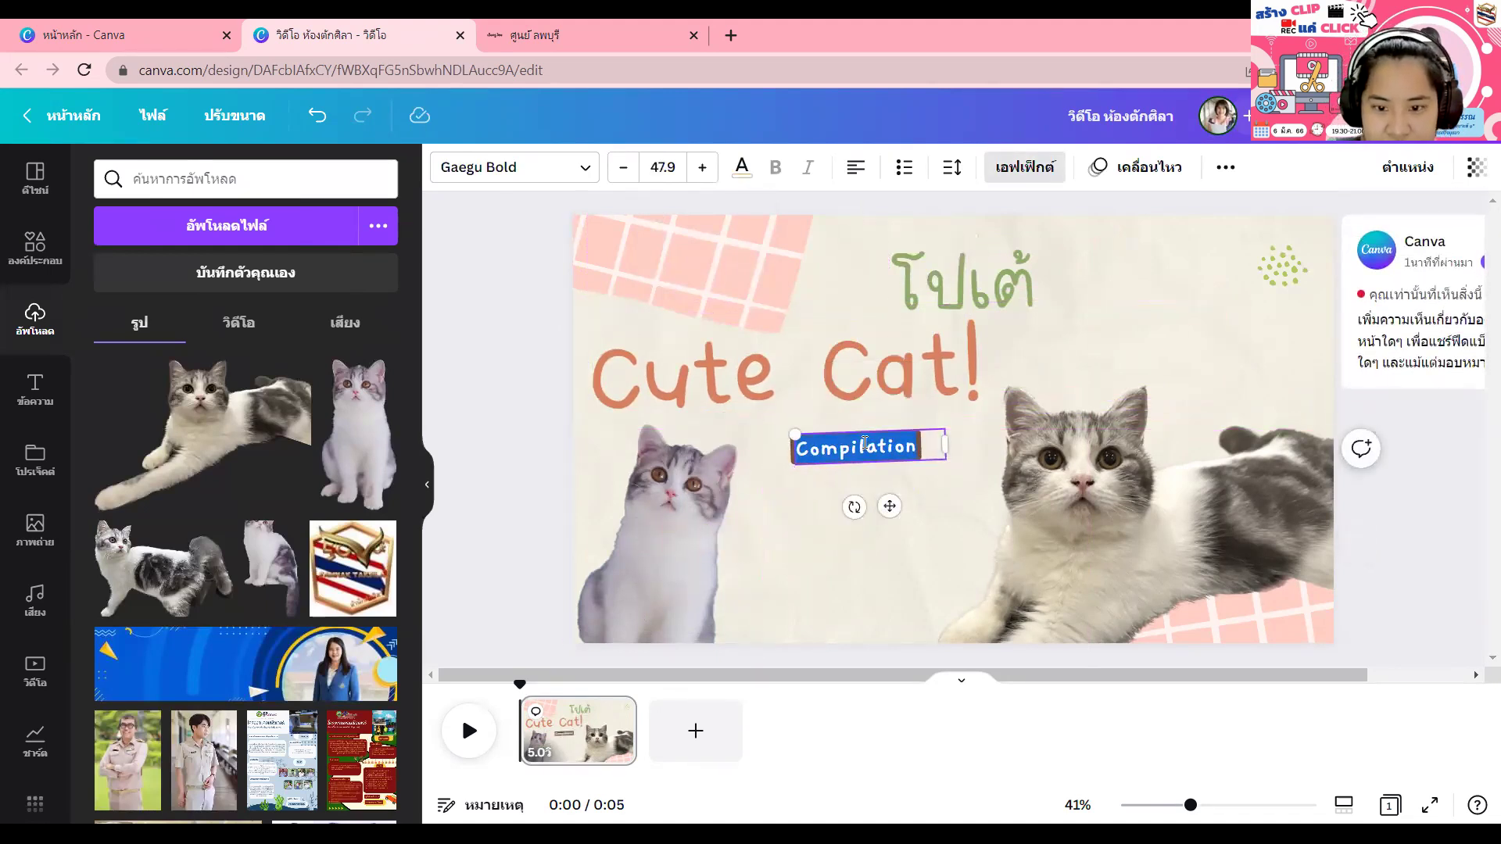
type("ค")
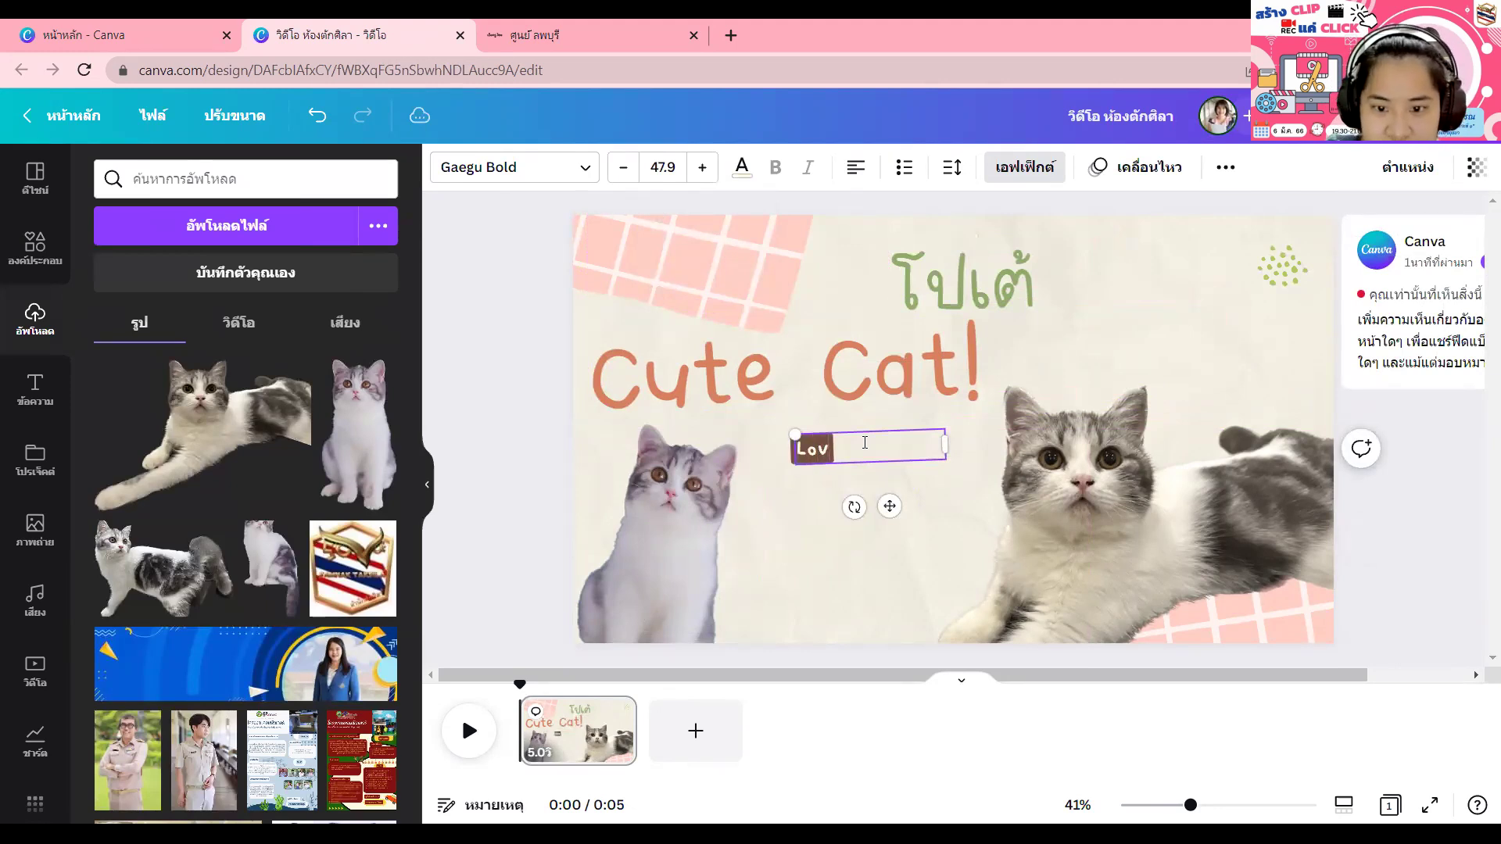
left_click(860, 518)
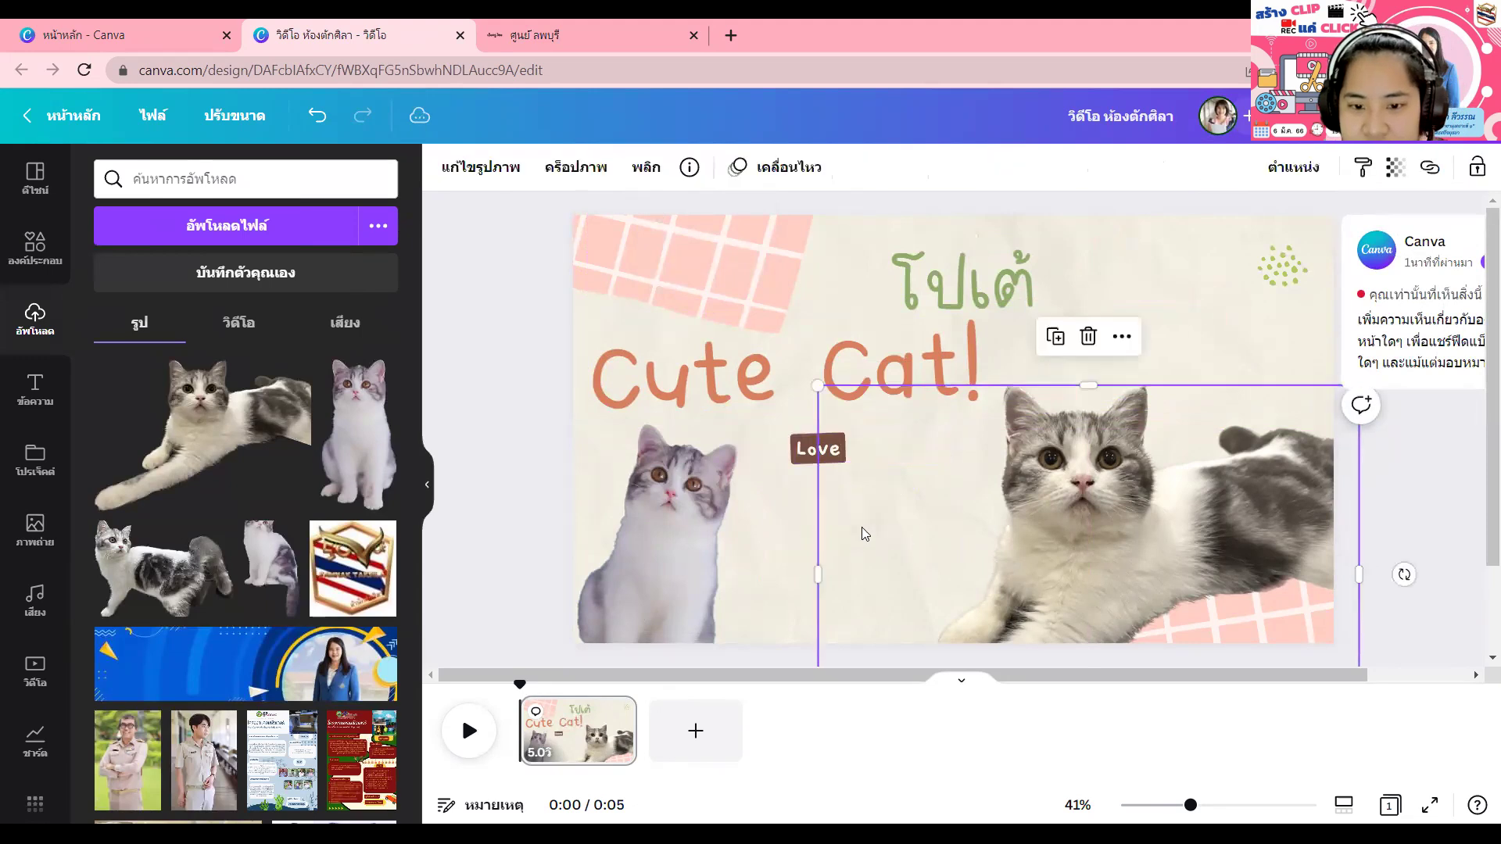
Step: Narrow the "Love" label's text box and place it beneath the end of the "Cute Cat!" title
left_click(798, 477)
left_click(802, 461)
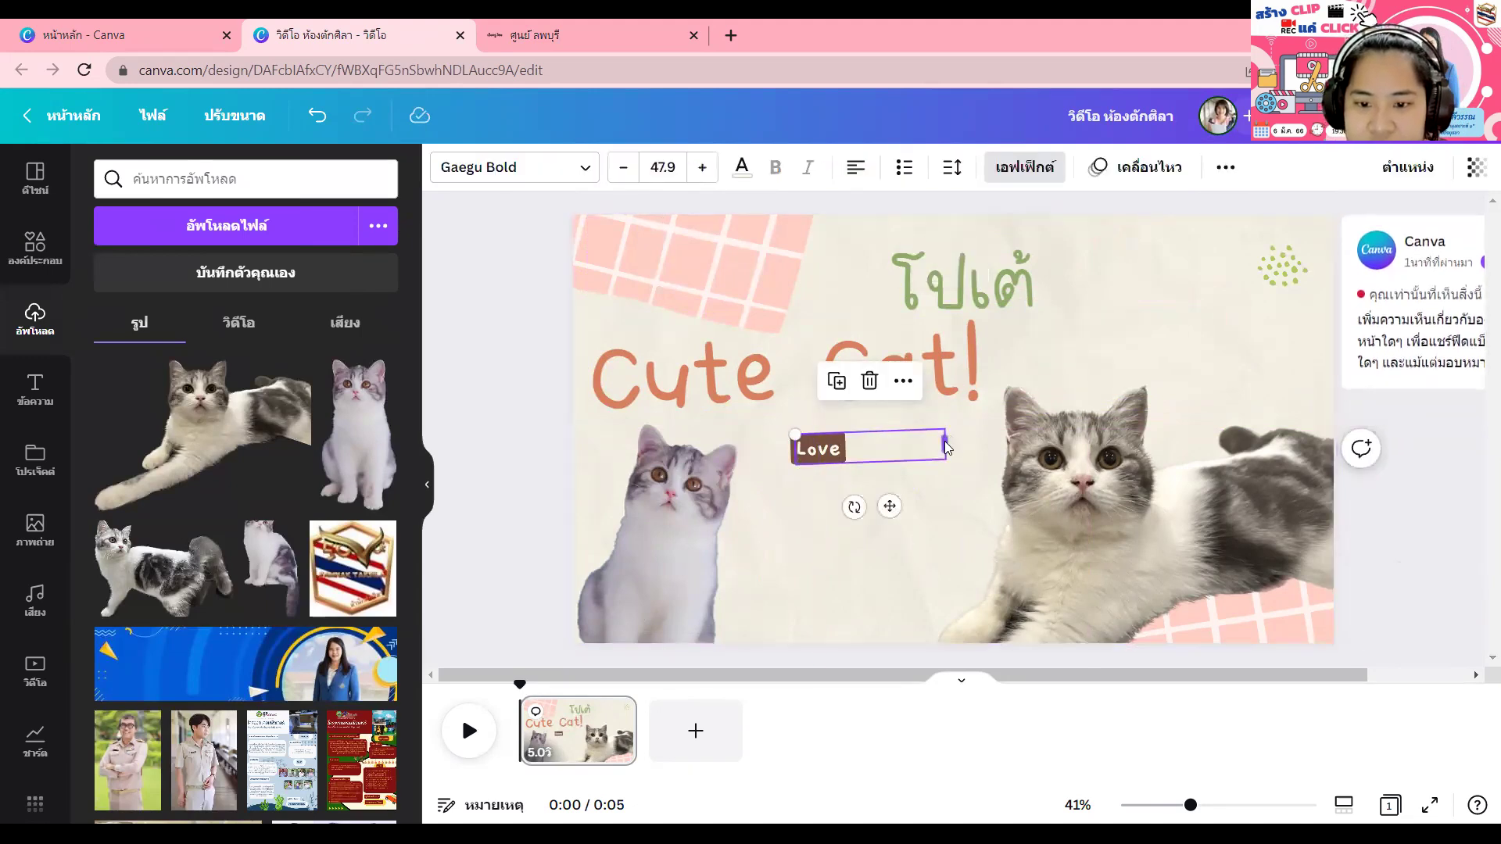
left_click_drag(839, 507, 979, 502)
Step: Move the "โปเต้" text slightly up and toward the left, keeping it above the "Cute Cat!" title
left_click(941, 298)
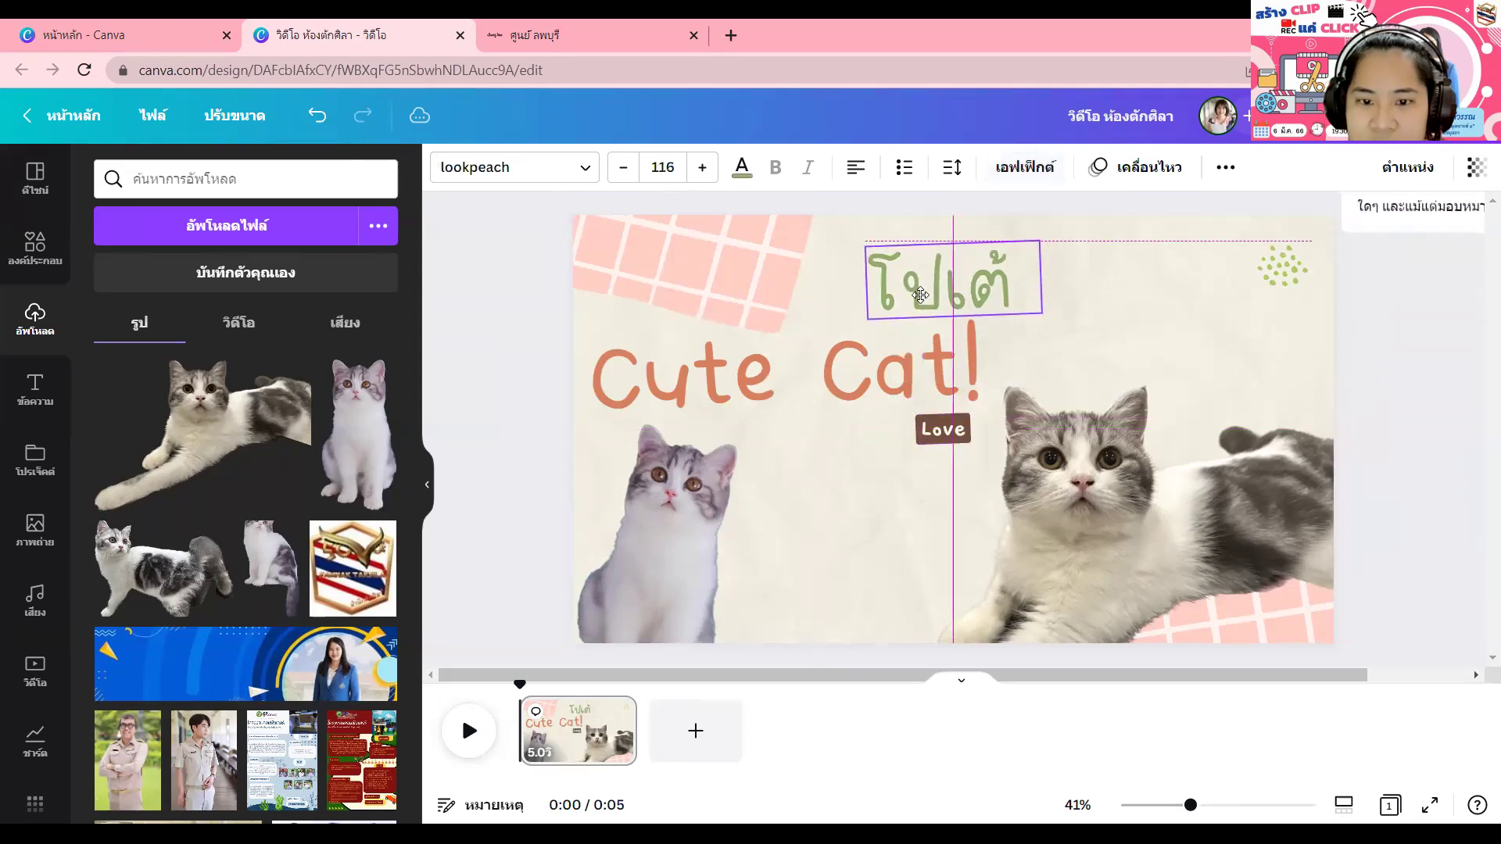
left_click(480, 359)
left_click_drag(930, 286, 930, 272)
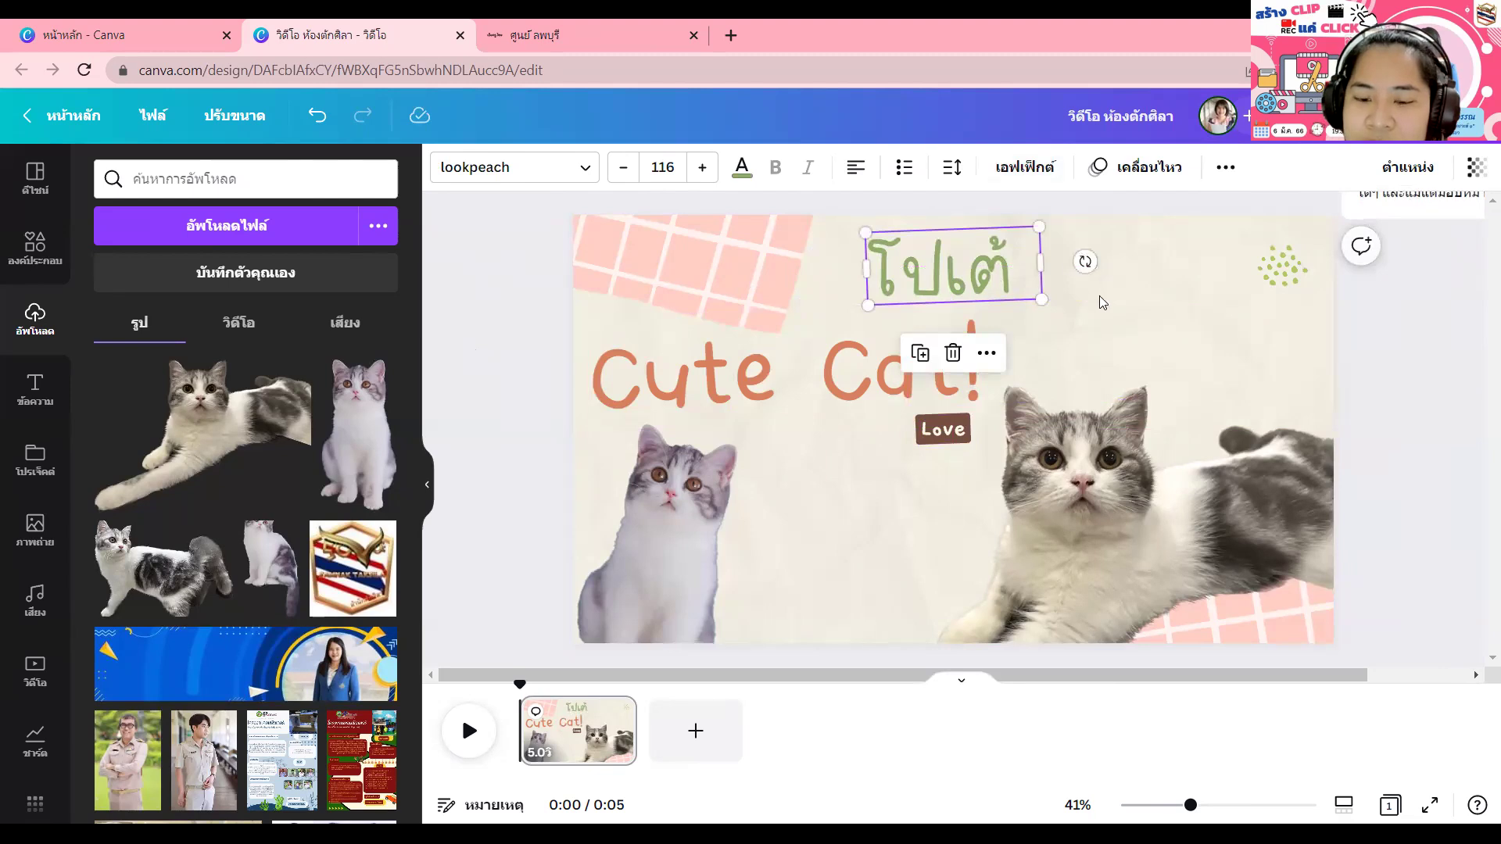
left_click(499, 322)
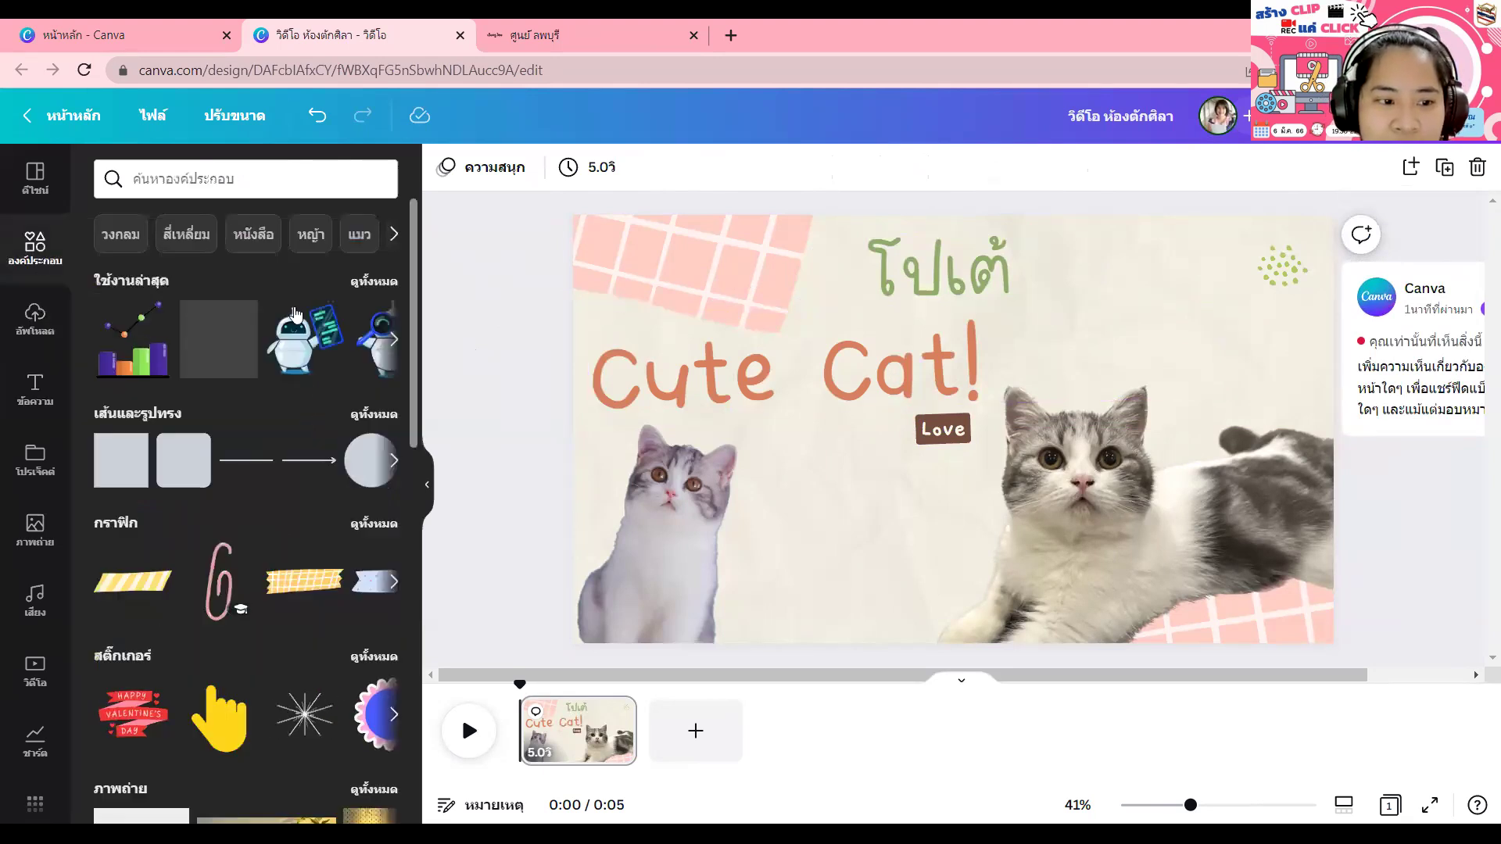
Step: Search the elements library for "cat" and show all graphics results
left_click(197, 183)
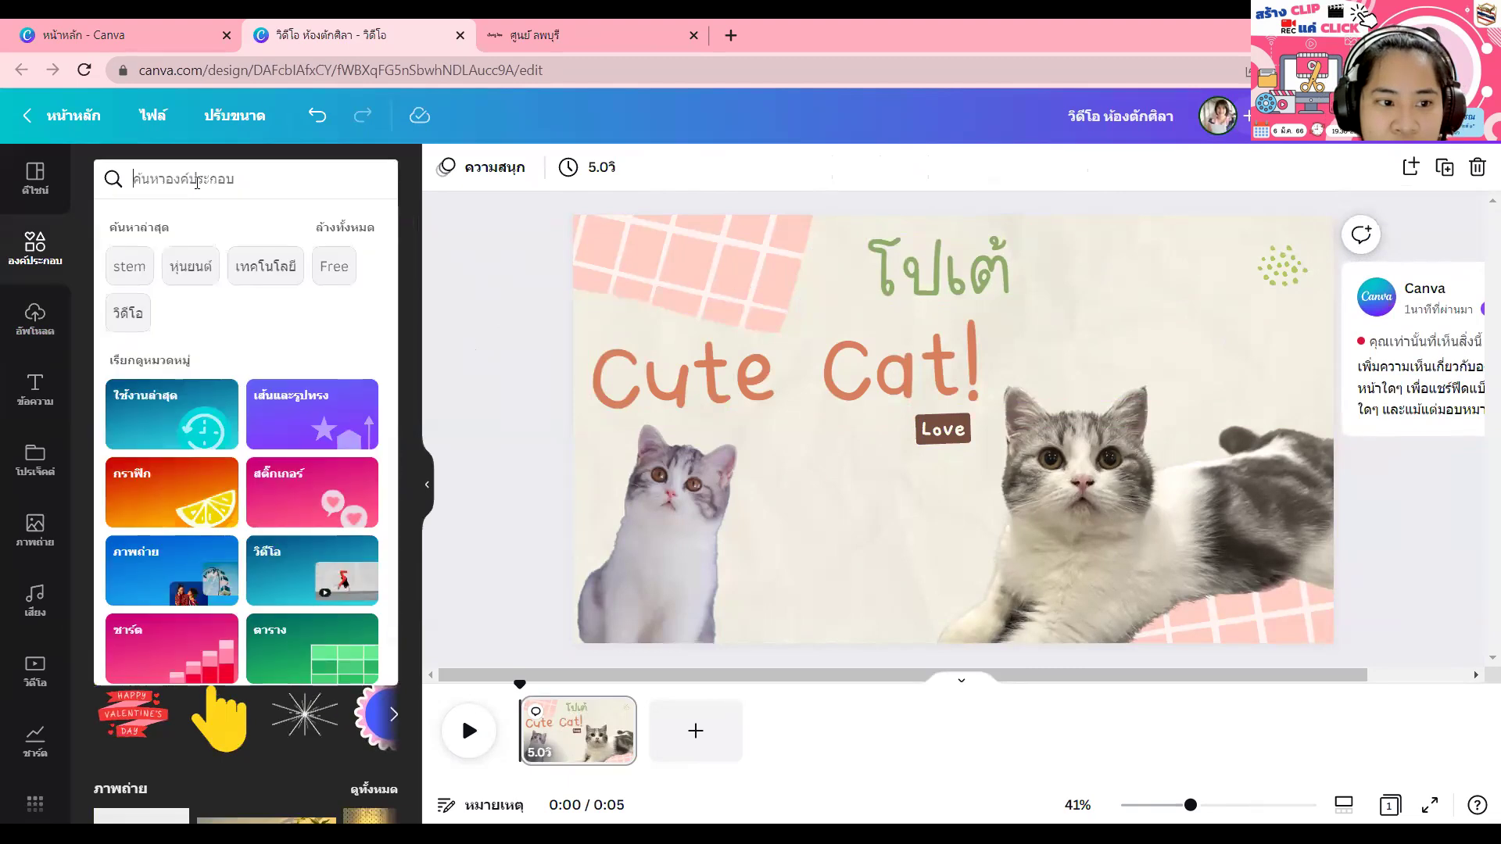
type("c")
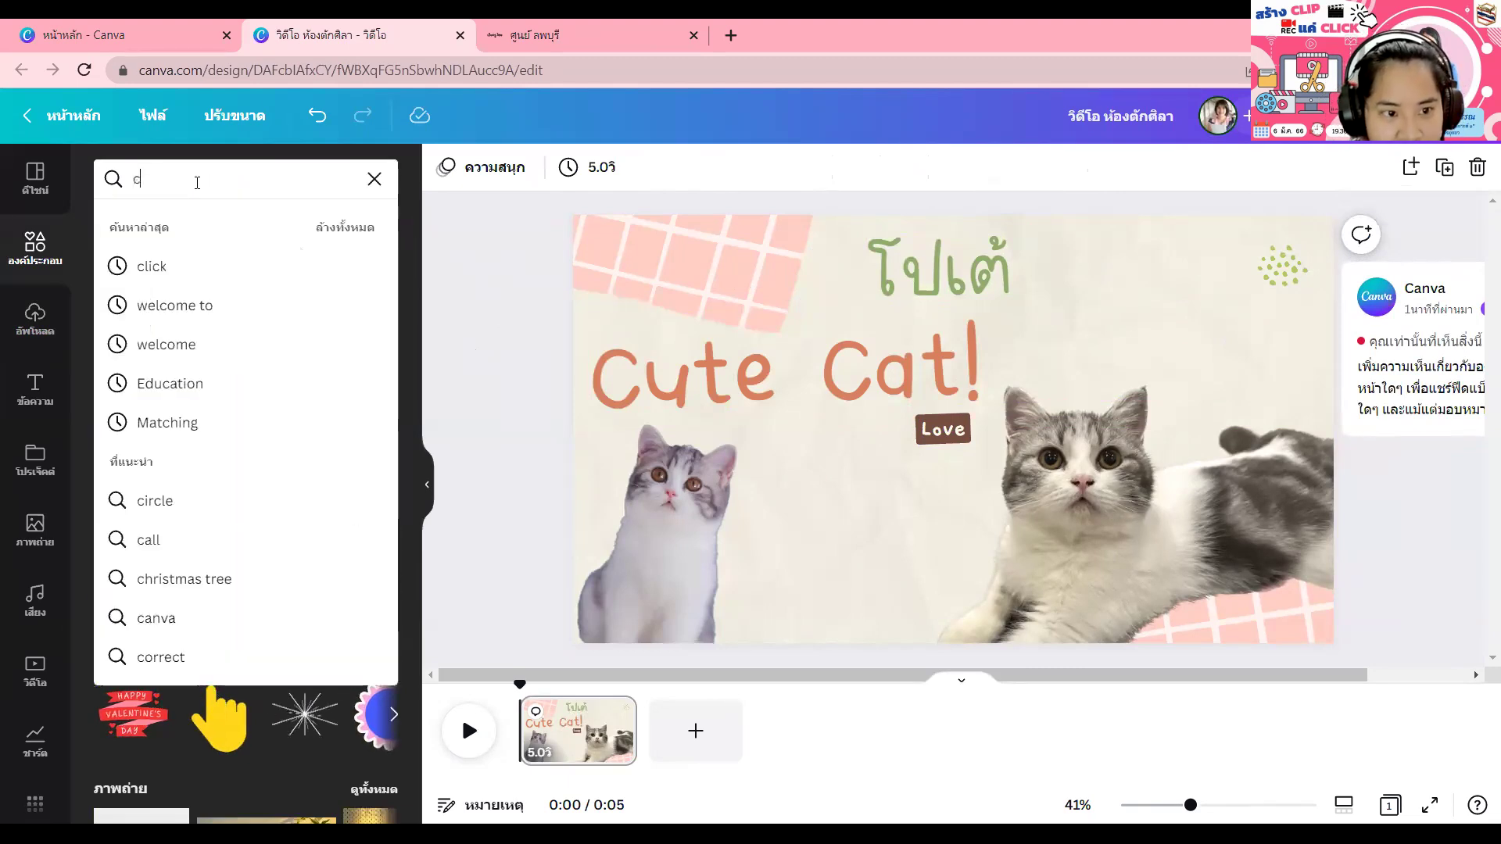
type("at")
key("Return")
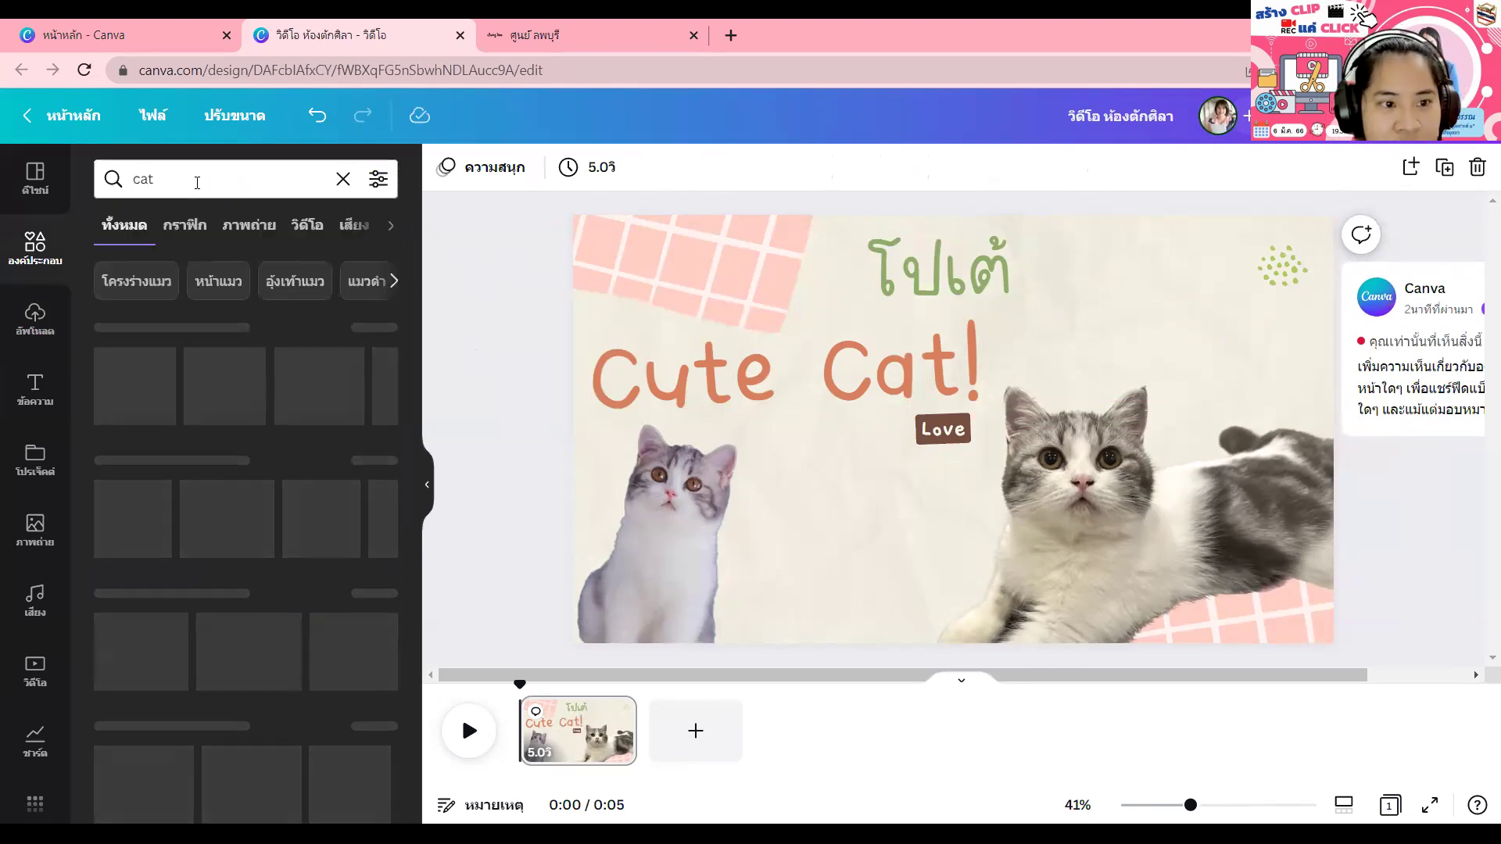
left_click(365, 327)
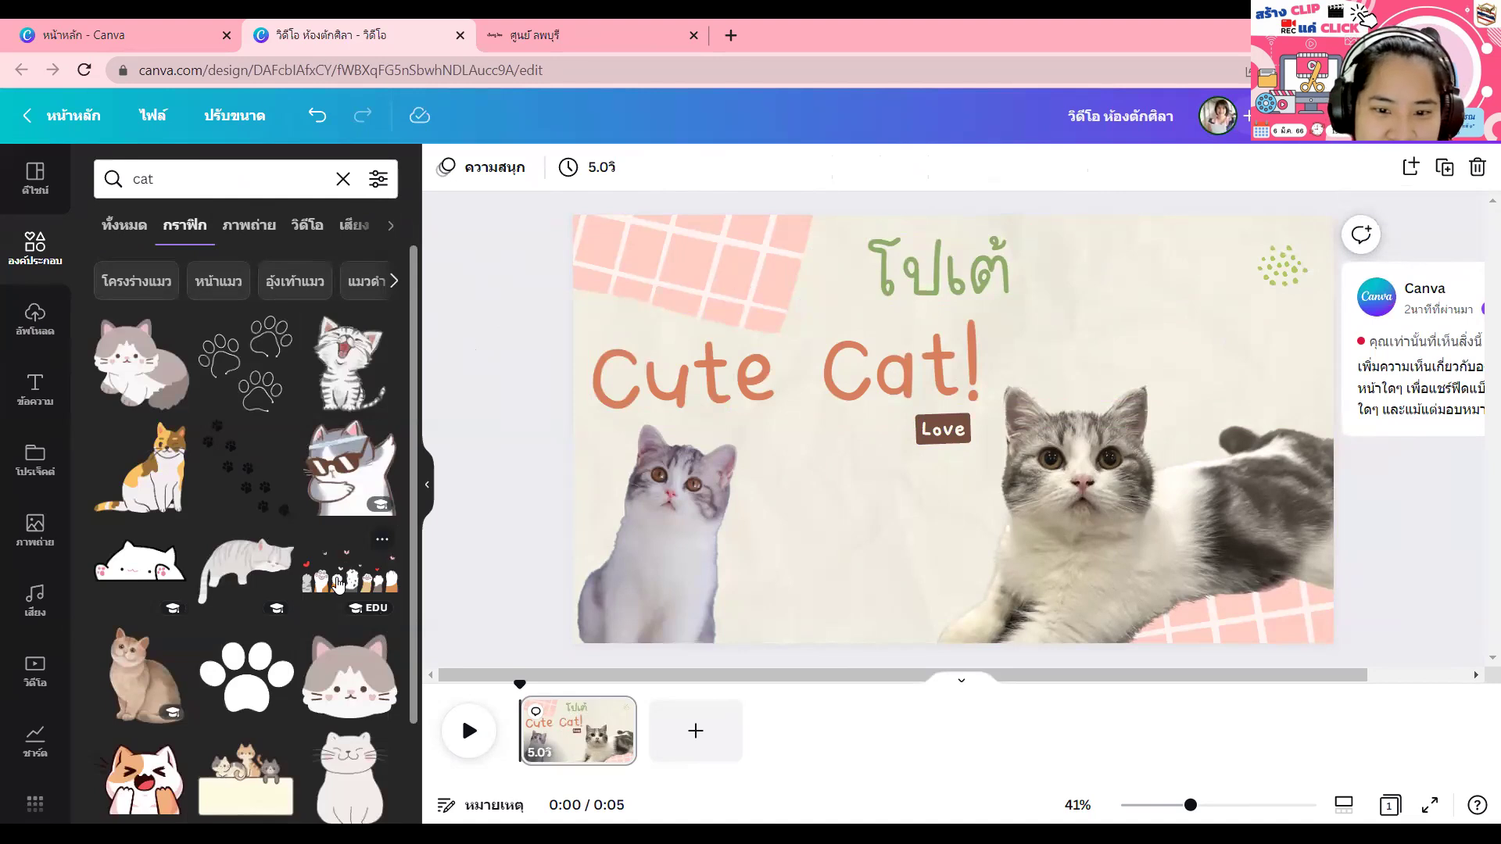
Step: Add the row of cat paws with hearts graphic, shrink it and place it to the right of "โปเต้"
left_click(344, 578)
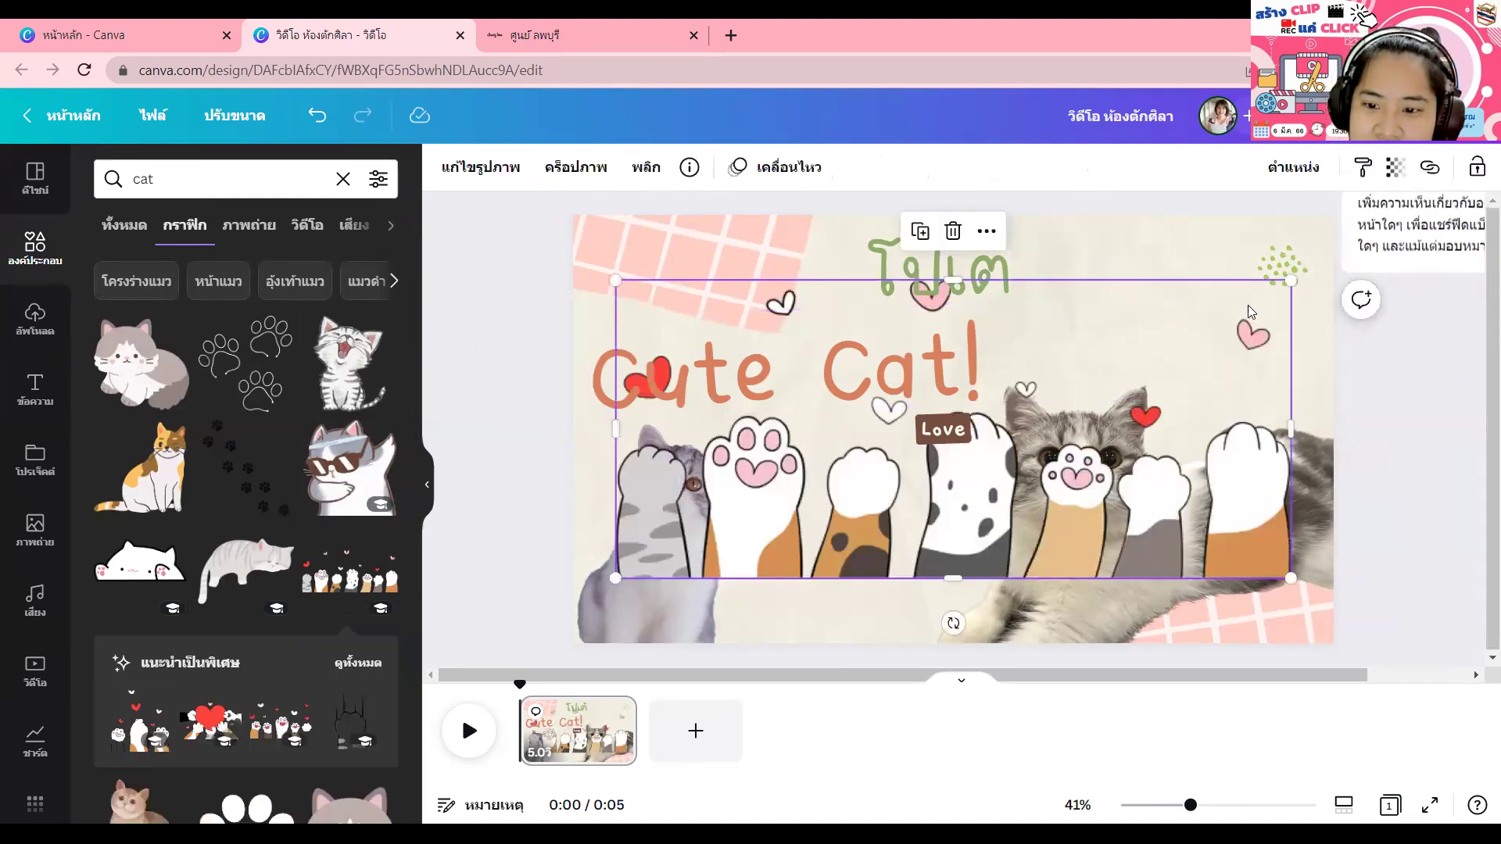
mouse_move(814, 579)
left_mouse_down()
mouse_move(824, 570)
mouse_move(794, 569)
left_mouse_up()
left_click_drag(704, 536, 978, 355)
left_click_drag(1130, 299, 1118, 266)
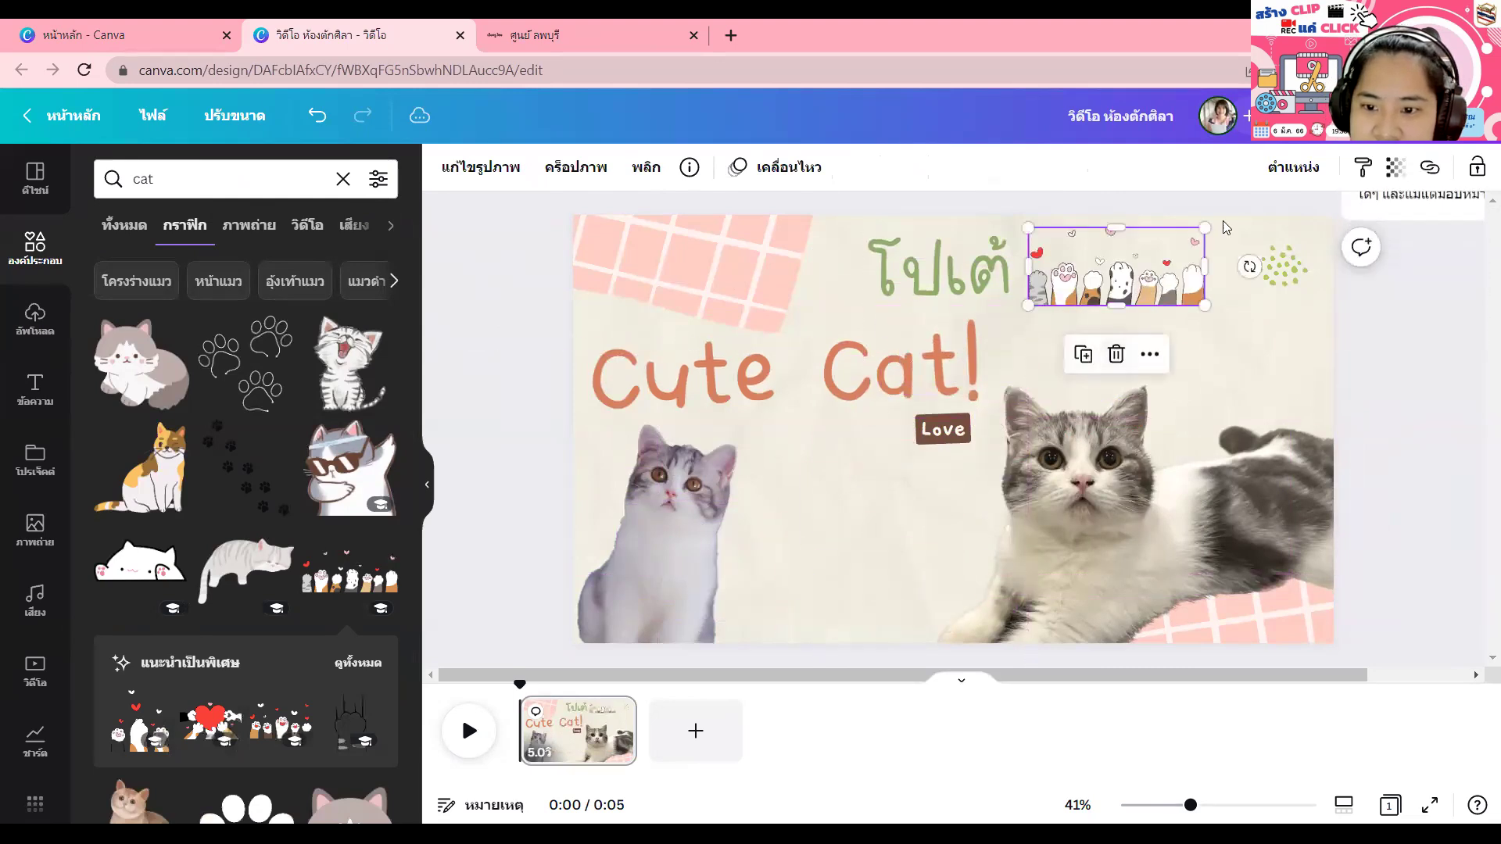
Step: Rotate the cat paws graphic upside down, align it with the page's upper edge and enlarge it slightly
left_click_drag(1248, 265, 1005, 234)
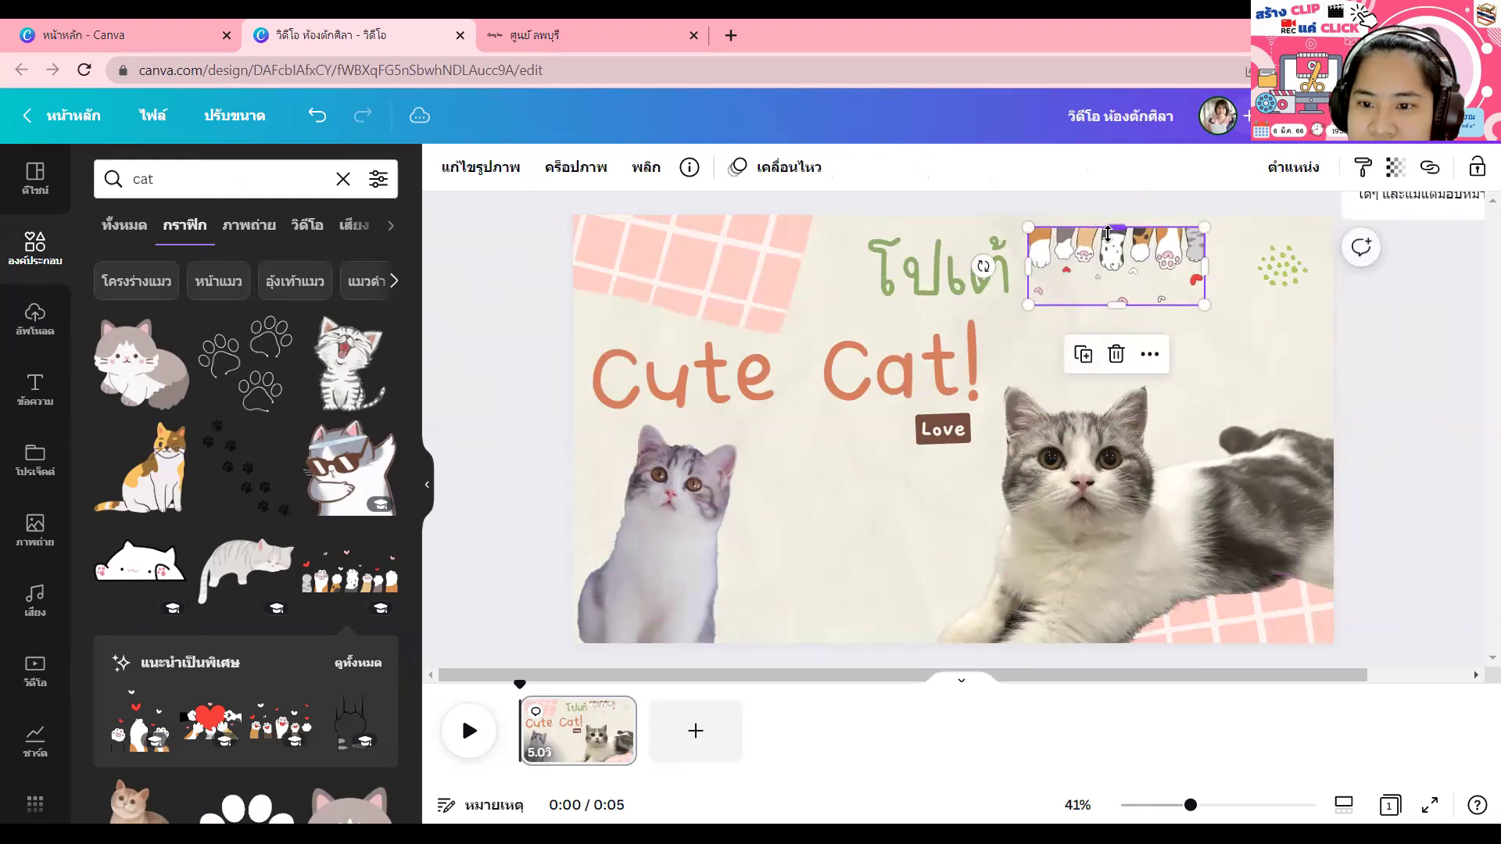
left_click_drag(1106, 258, 1106, 244)
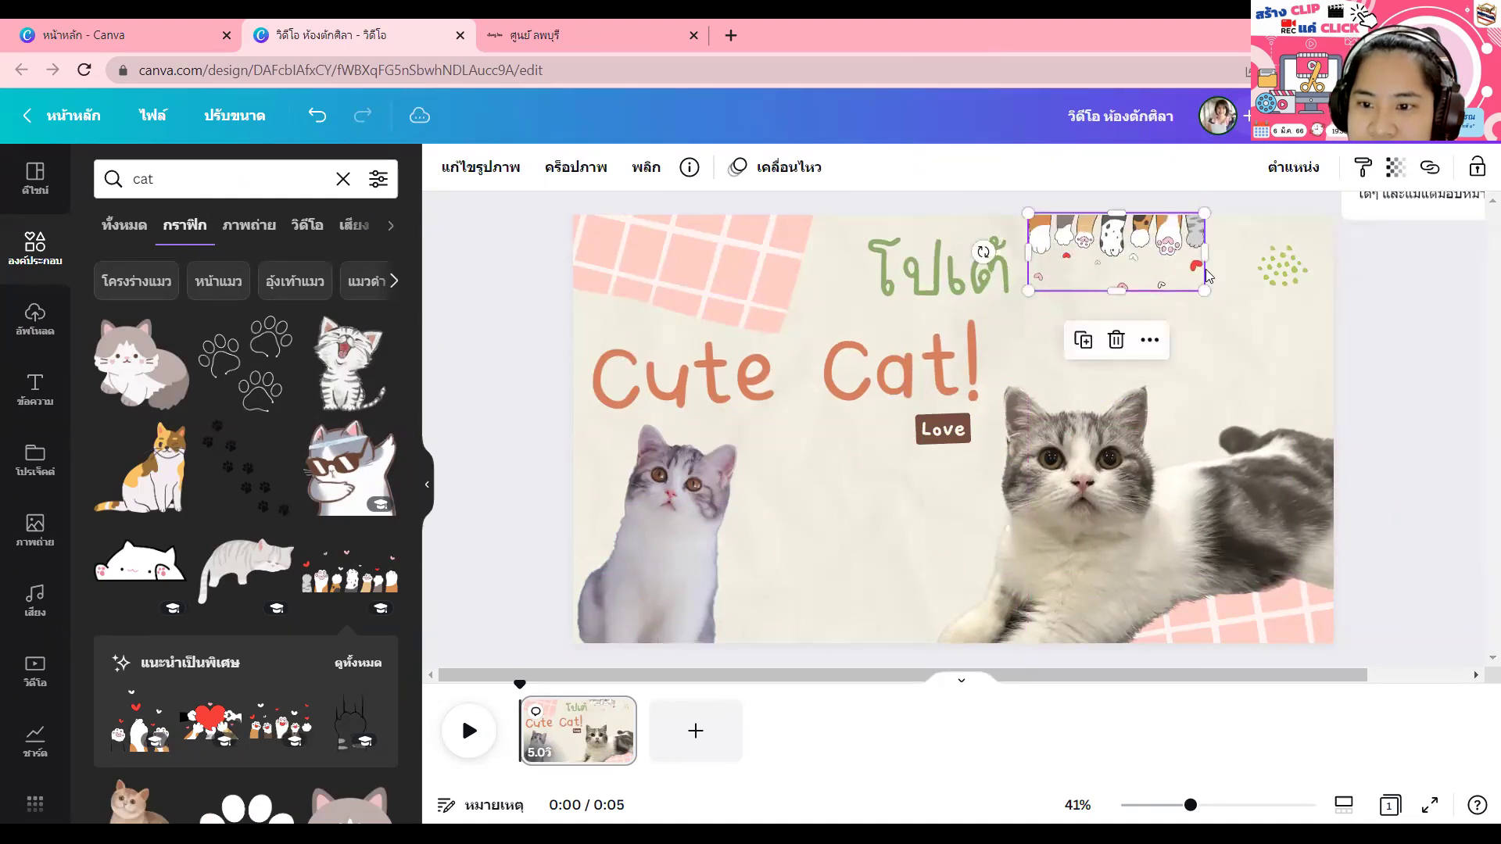
left_click(1407, 481)
left_click(1165, 244)
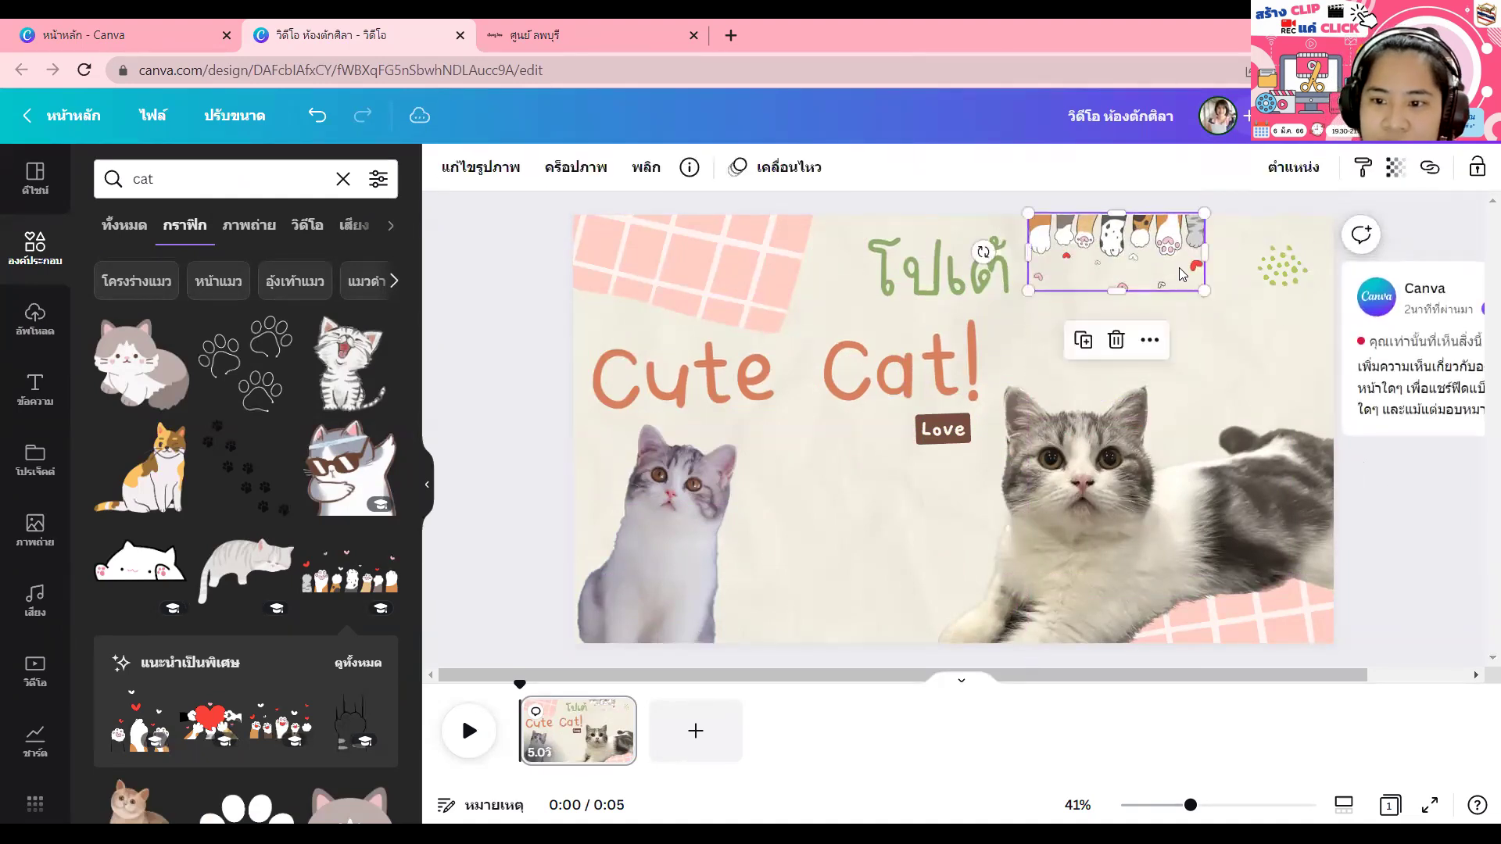
left_click_drag(1204, 292, 1245, 310)
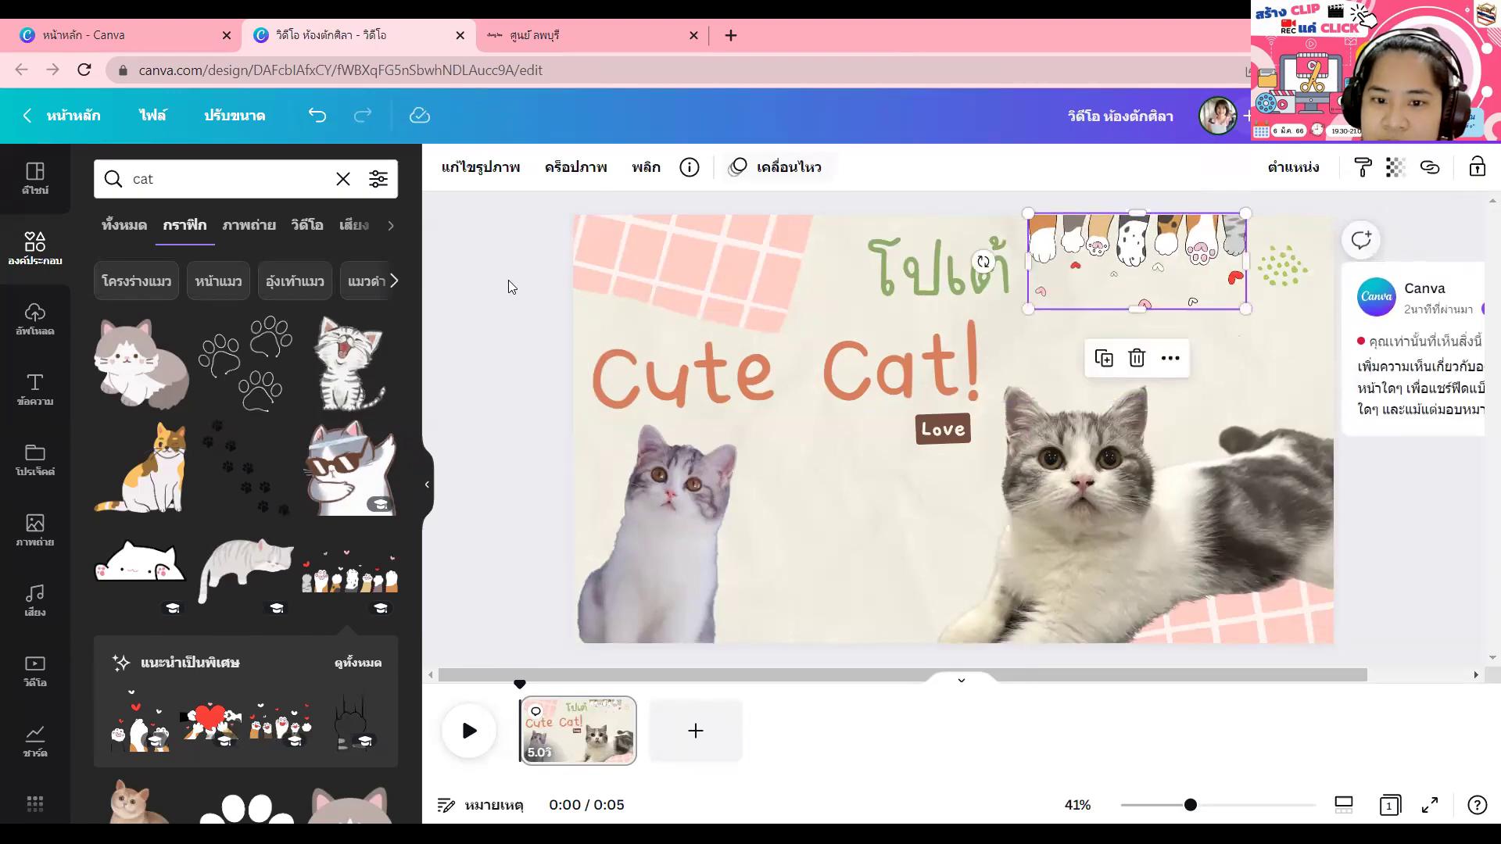
left_click(501, 291)
Step: Shift "โปเต้" left, away from the paws, and place a rounded square about 420 wide and 324 high behind it
left_click_drag(912, 274, 871, 272)
scroll(245, 582, "down", 3)
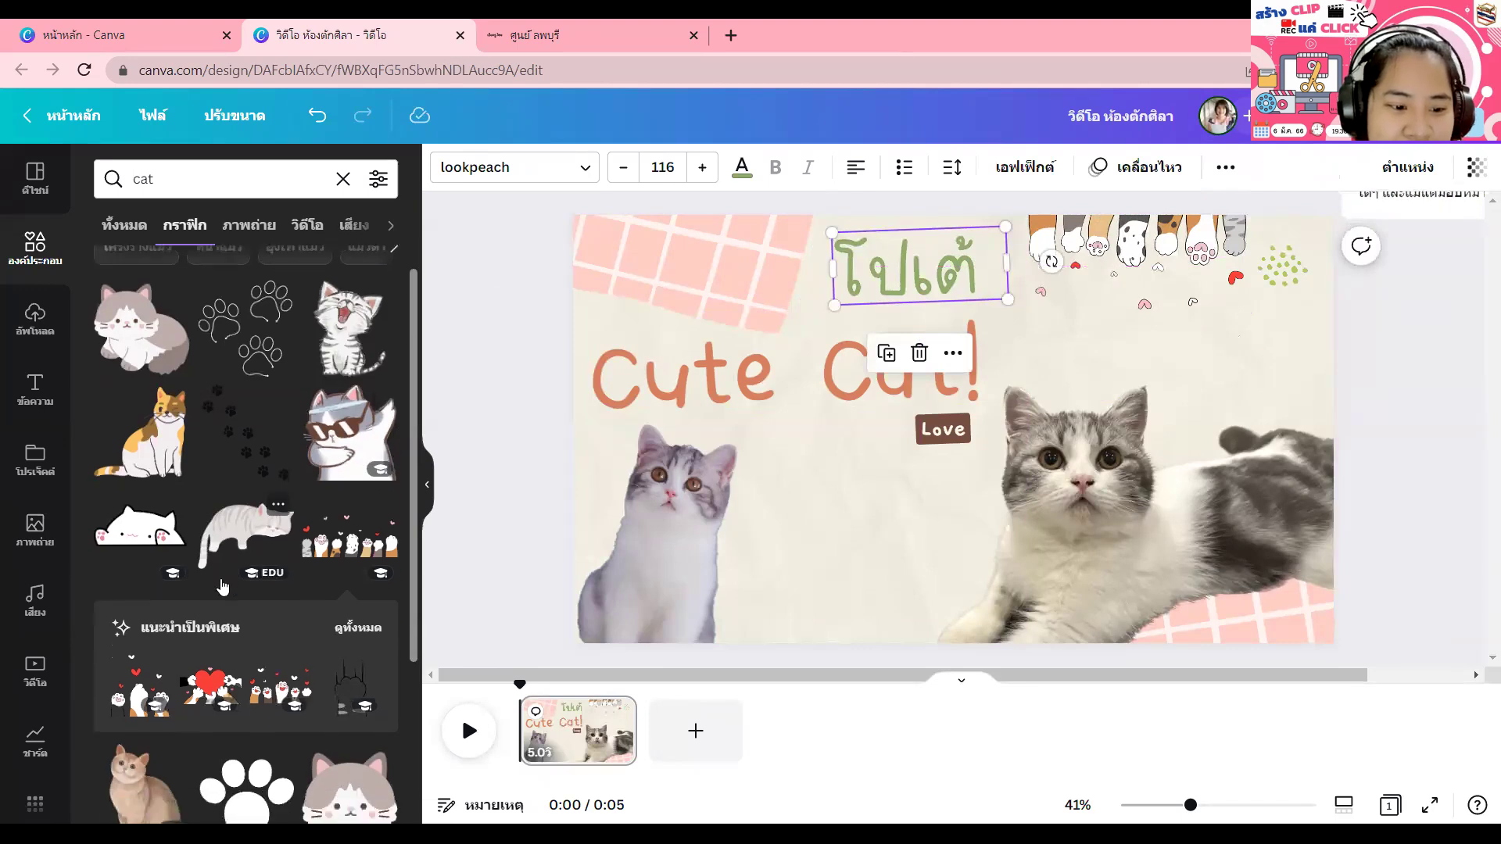
scroll(246, 582, "down", 2)
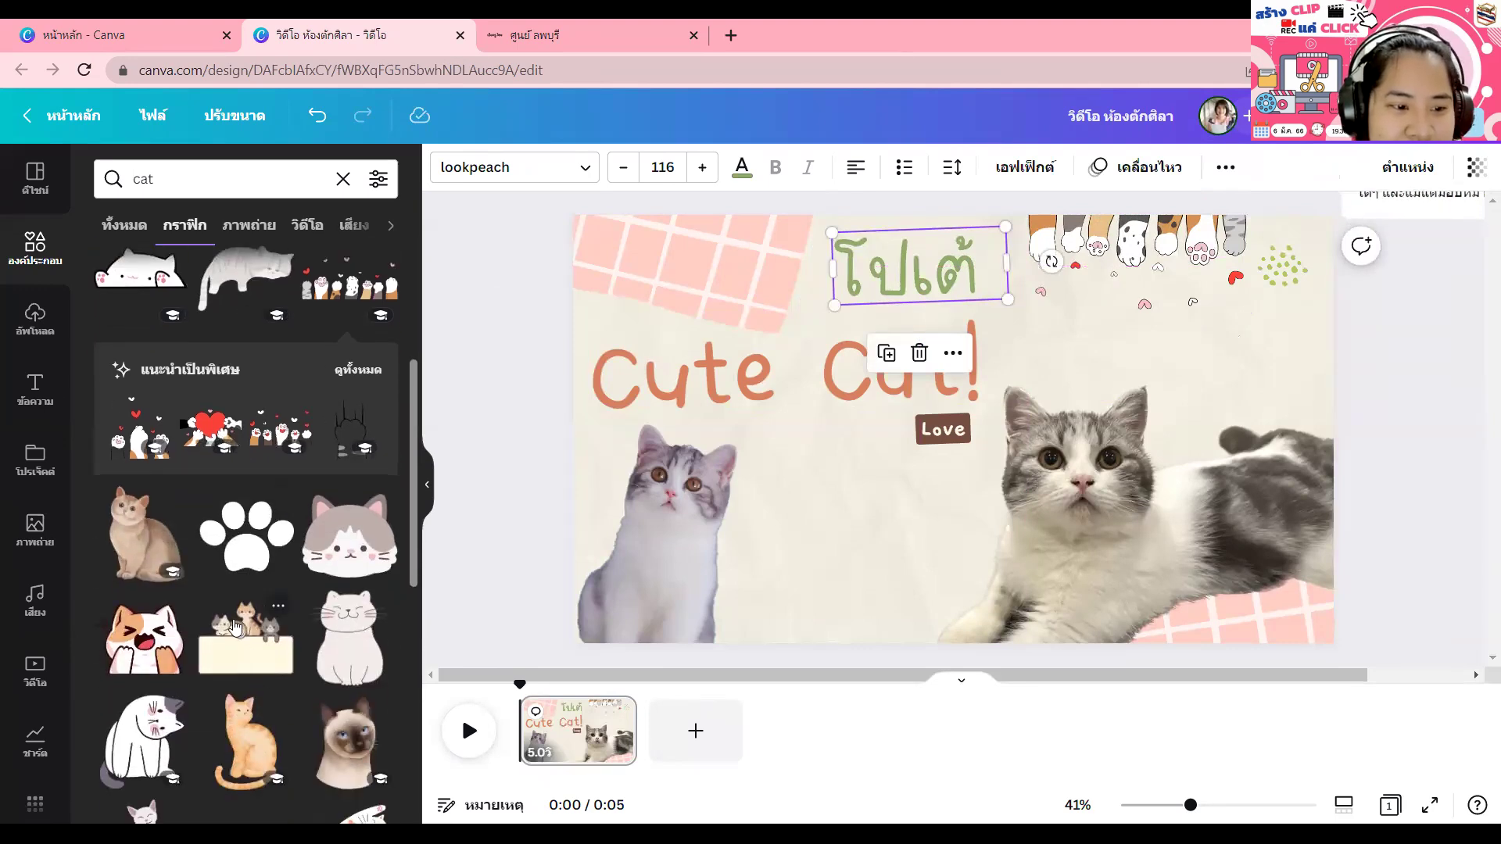
left_click(38, 249)
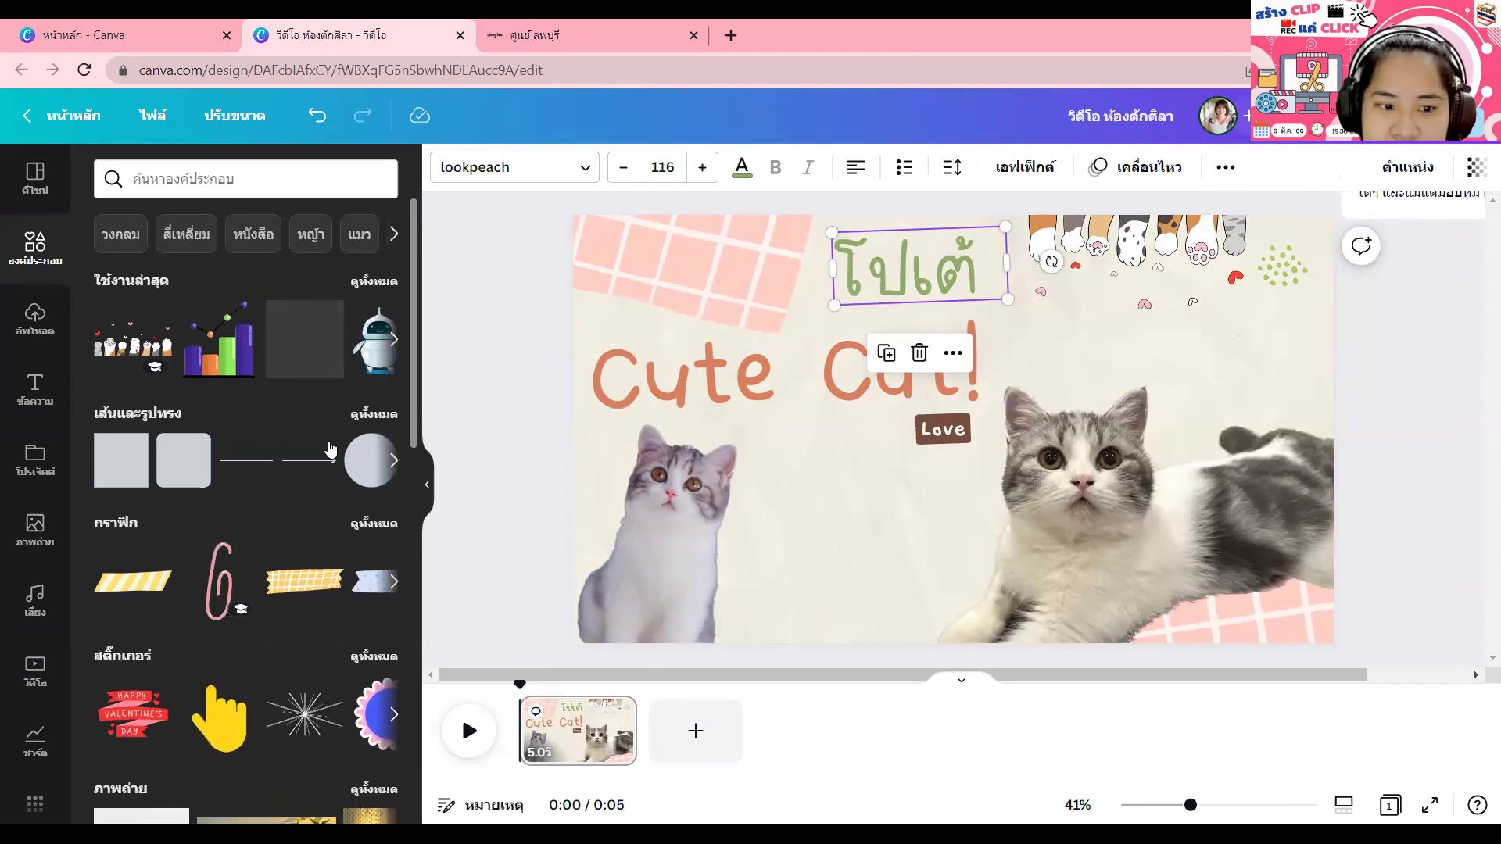
left_click(184, 469)
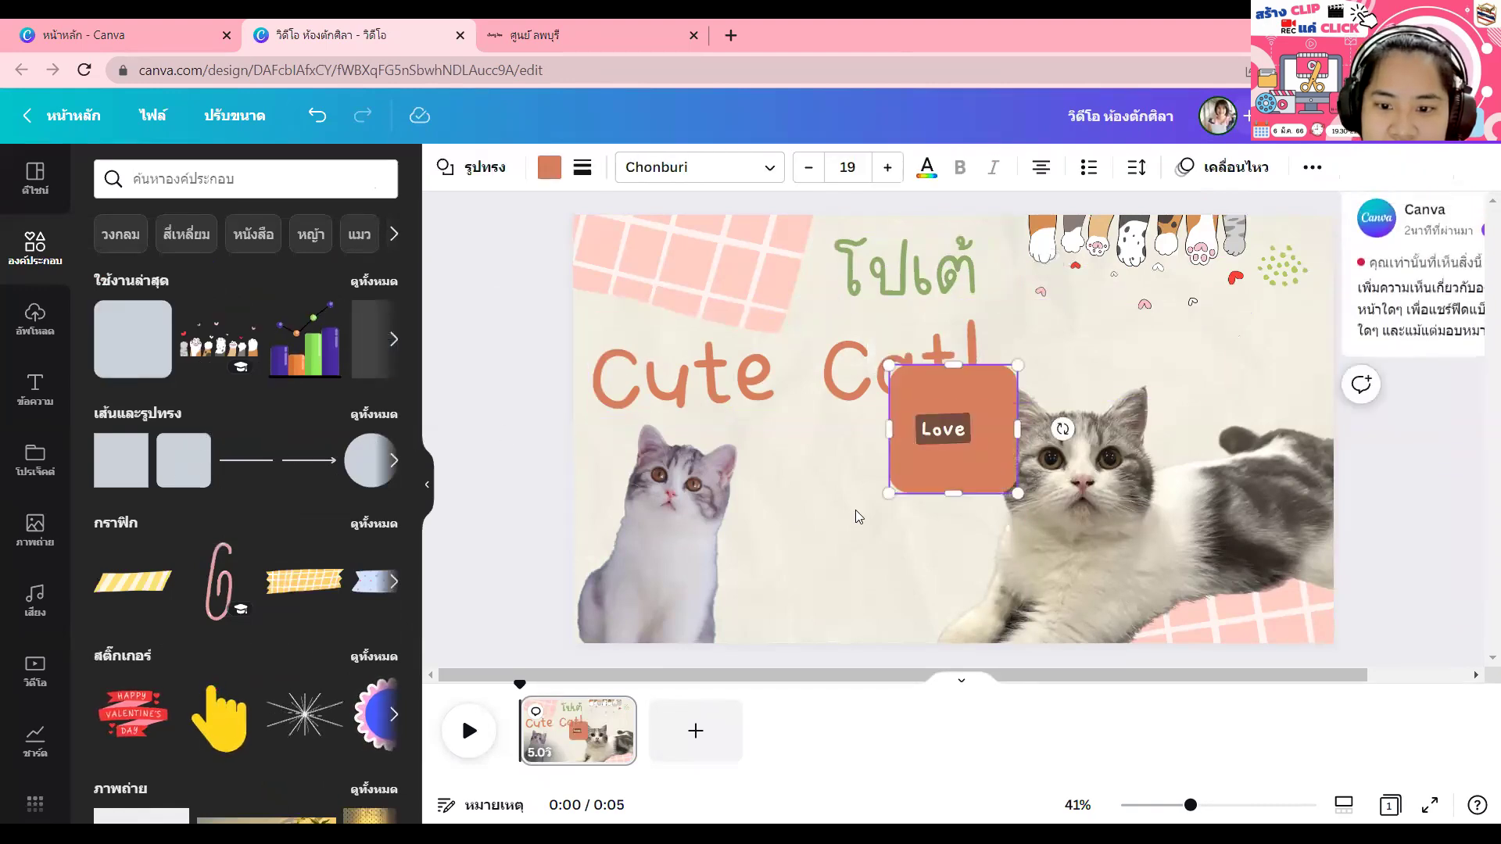
left_click_drag(954, 454, 993, 243)
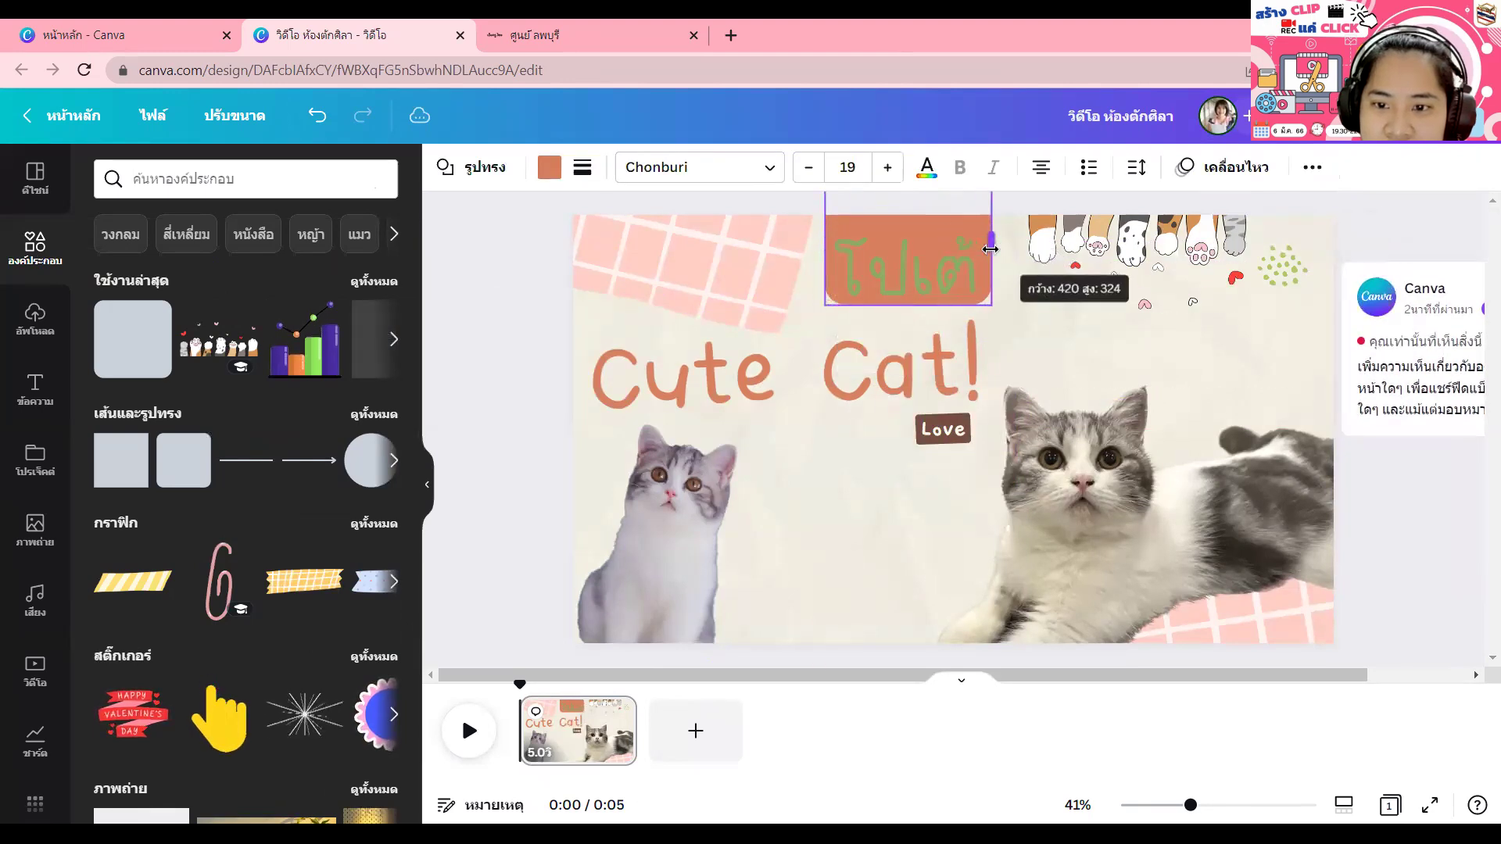
Step: Adjust the "โปเต้" text's position on the orange shape and change its color to the cream document color
left_click(931, 270)
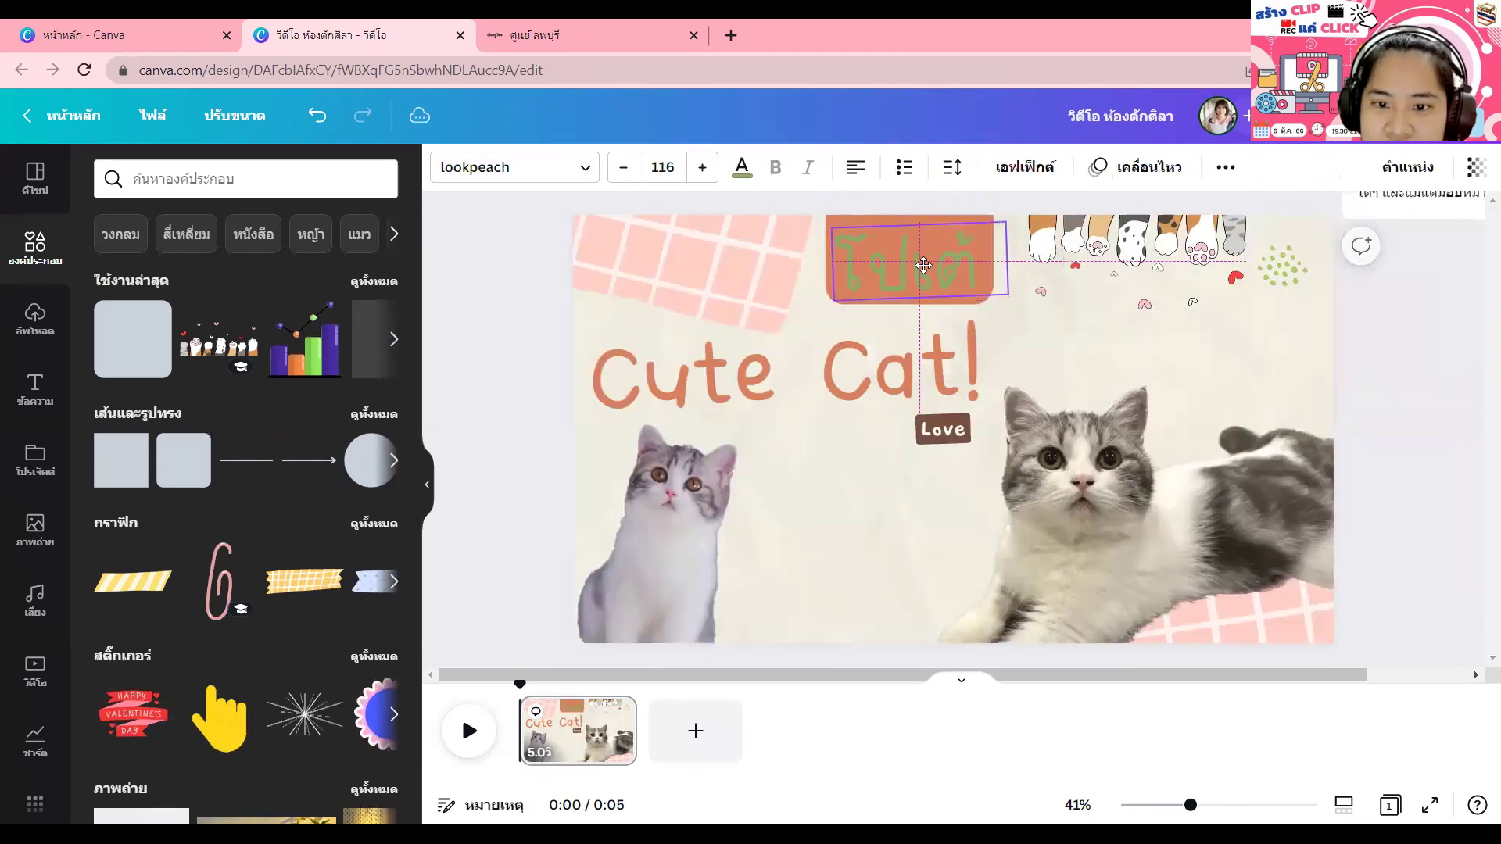
left_click_drag(897, 265, 899, 264)
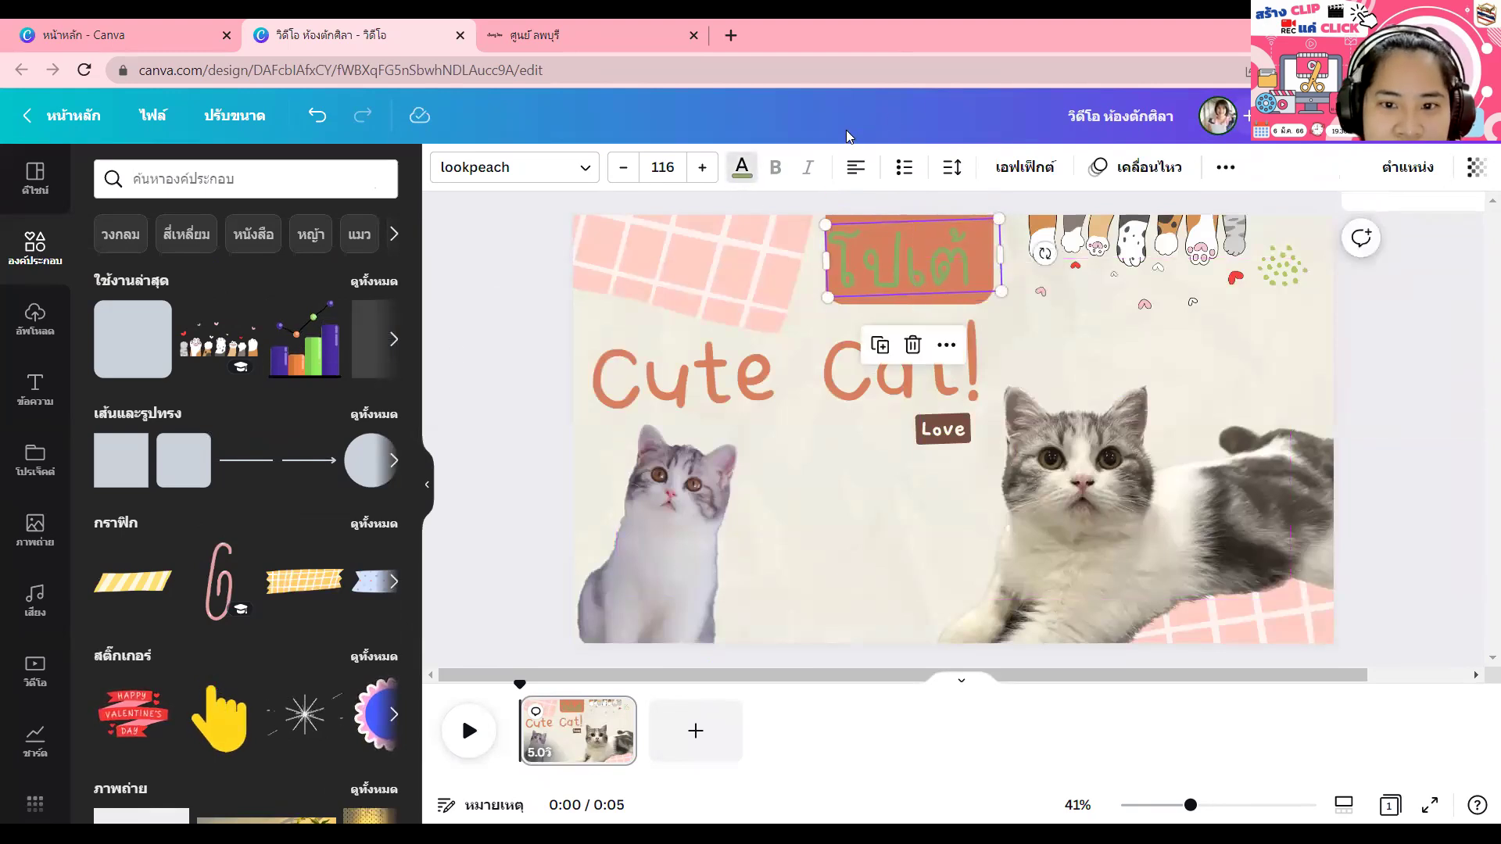
left_click(741, 167)
left_click(159, 339)
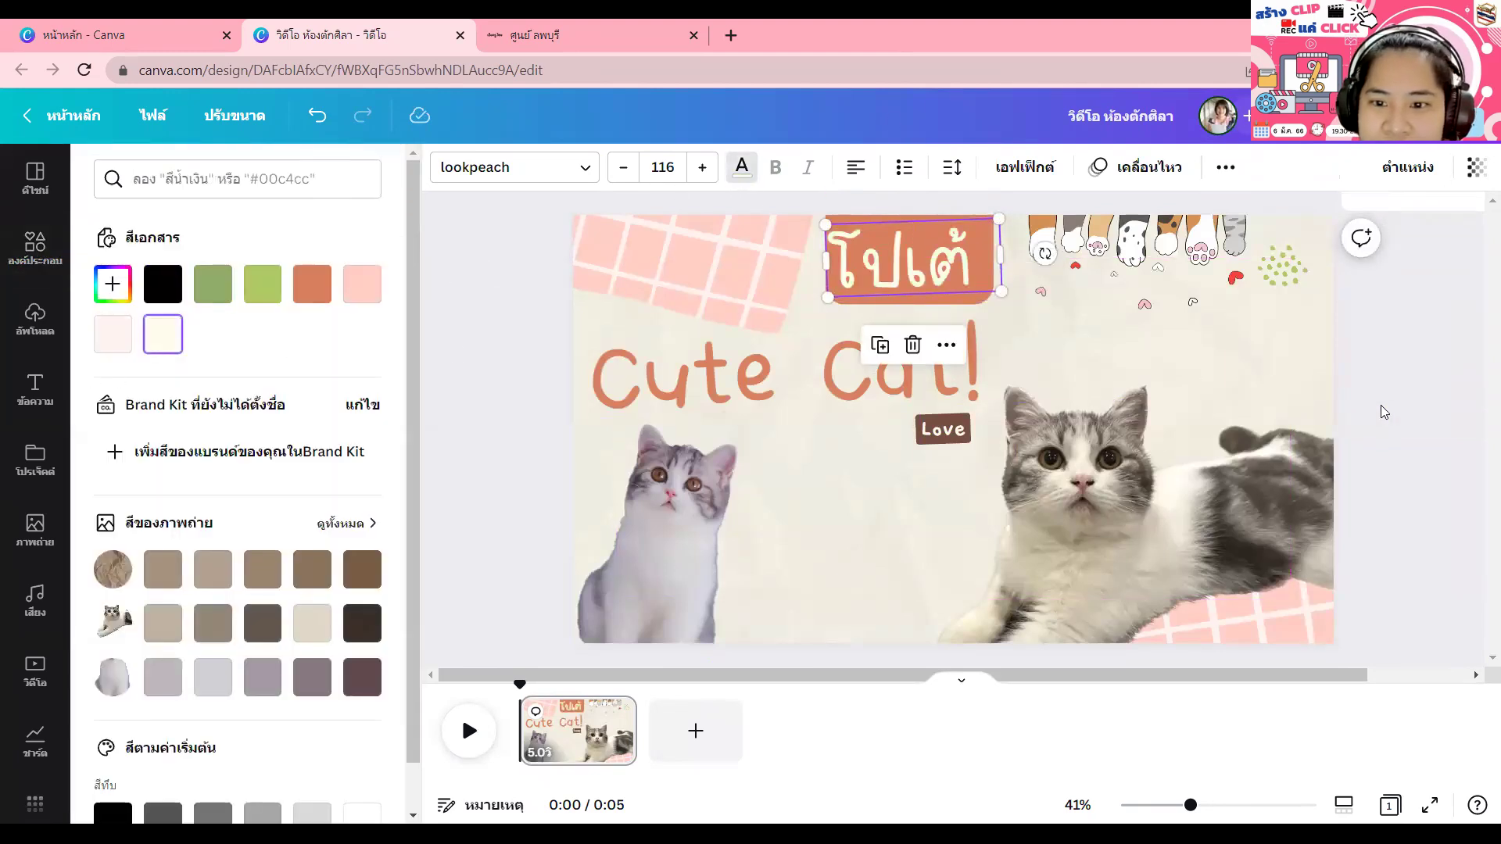
left_click(1406, 389)
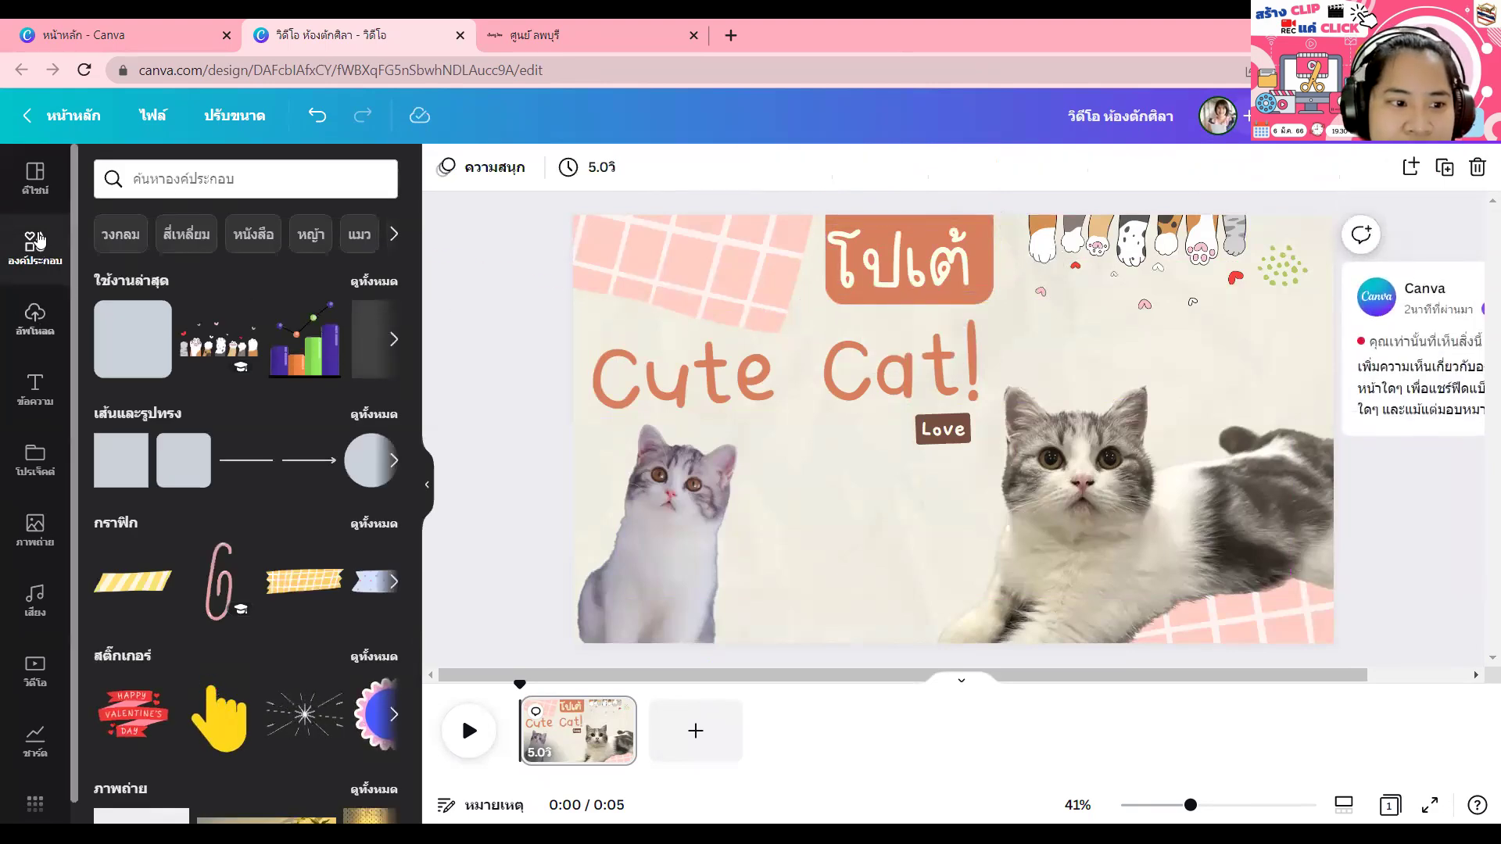
Step: Find the pink yarn ball among the "cat" graphics, add it, shrink it and place it between the two cats at the page's lower edge
left_click(154, 179)
left_click(125, 265)
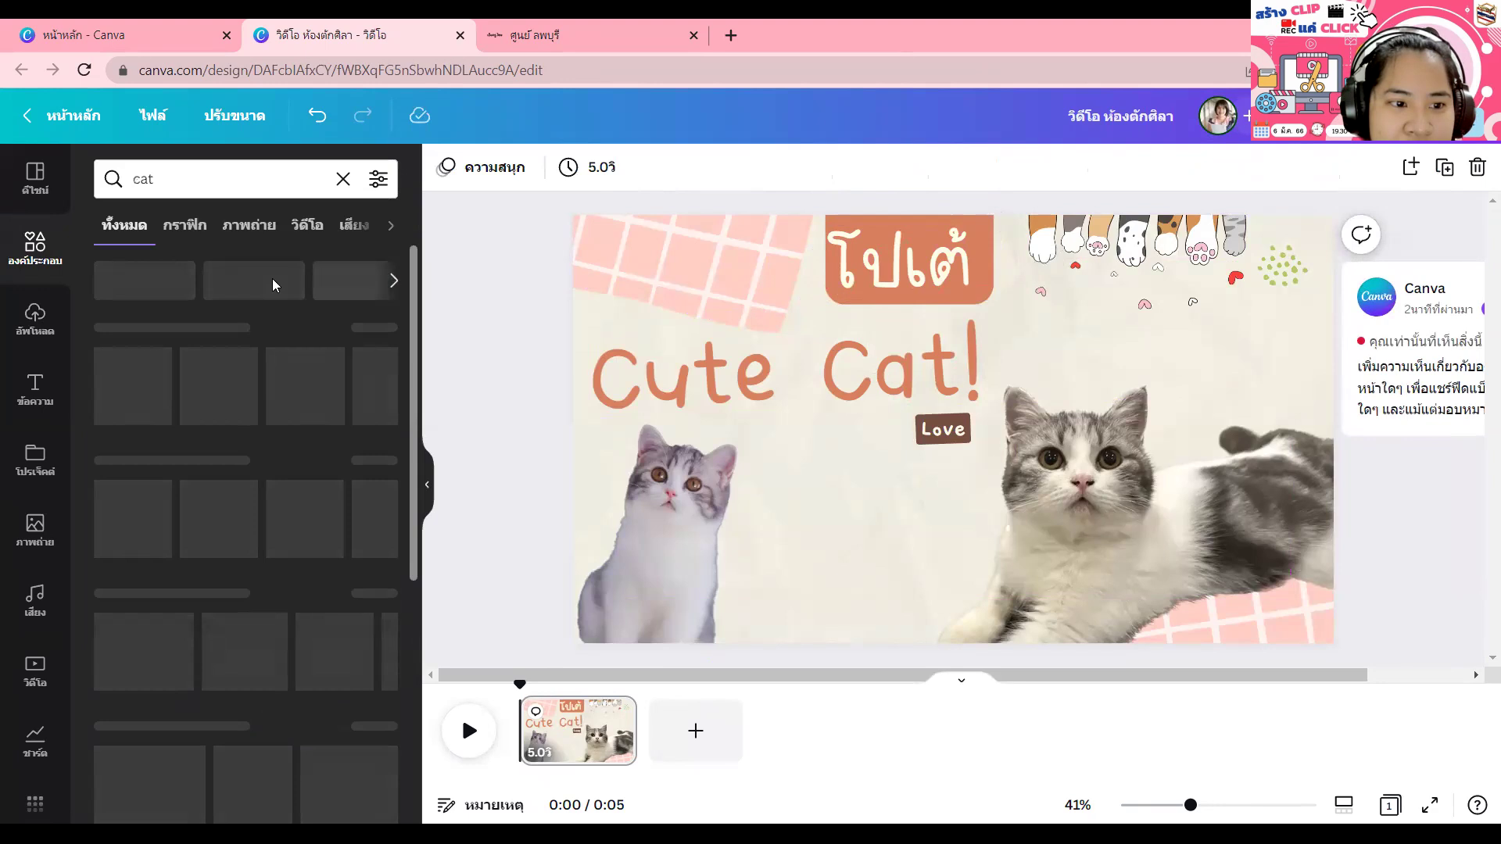
left_click(384, 329)
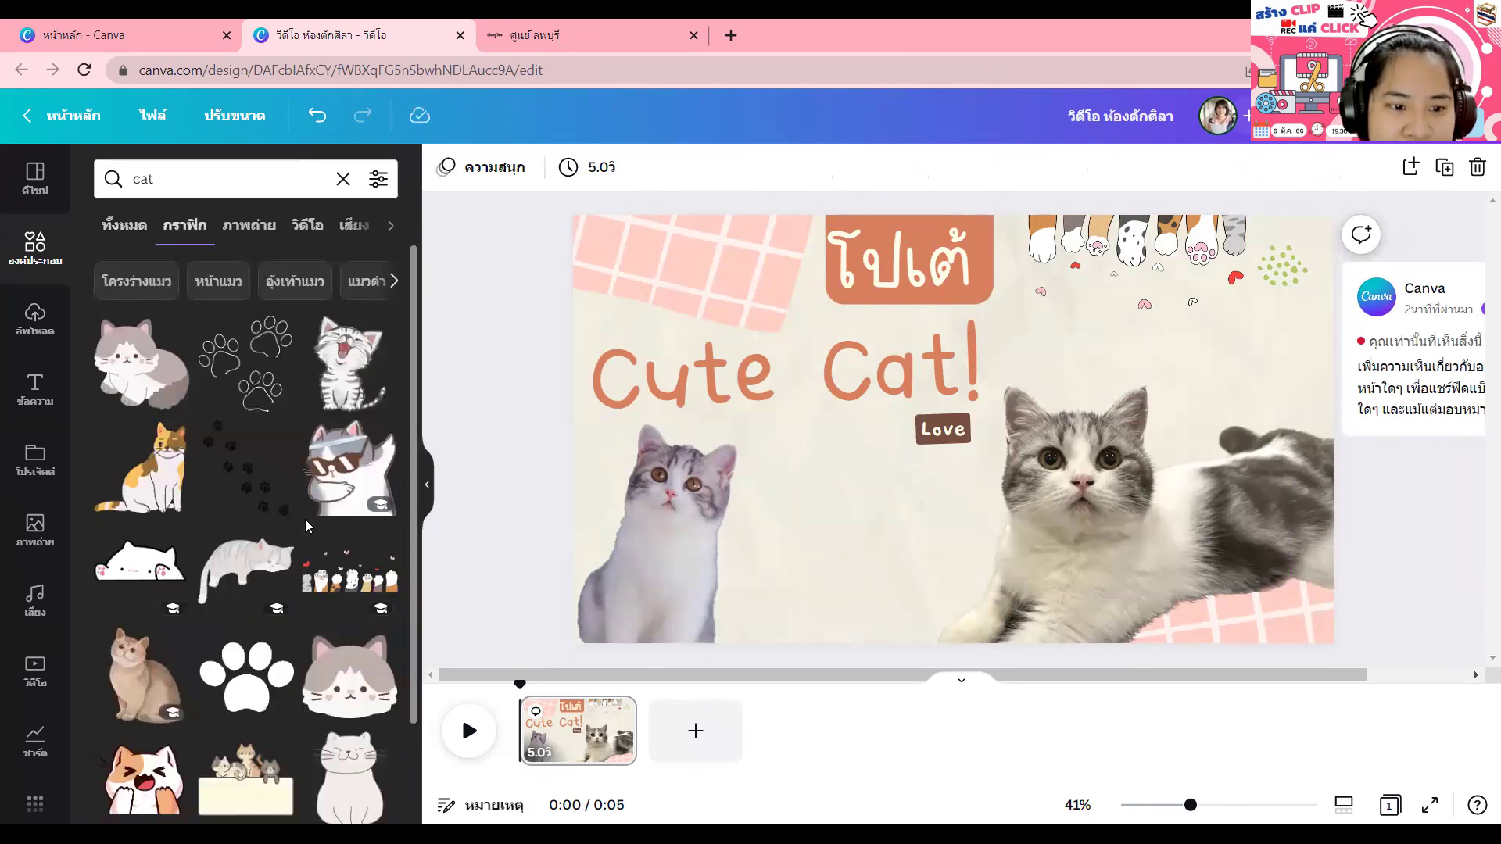
scroll(322, 553, "down", 6)
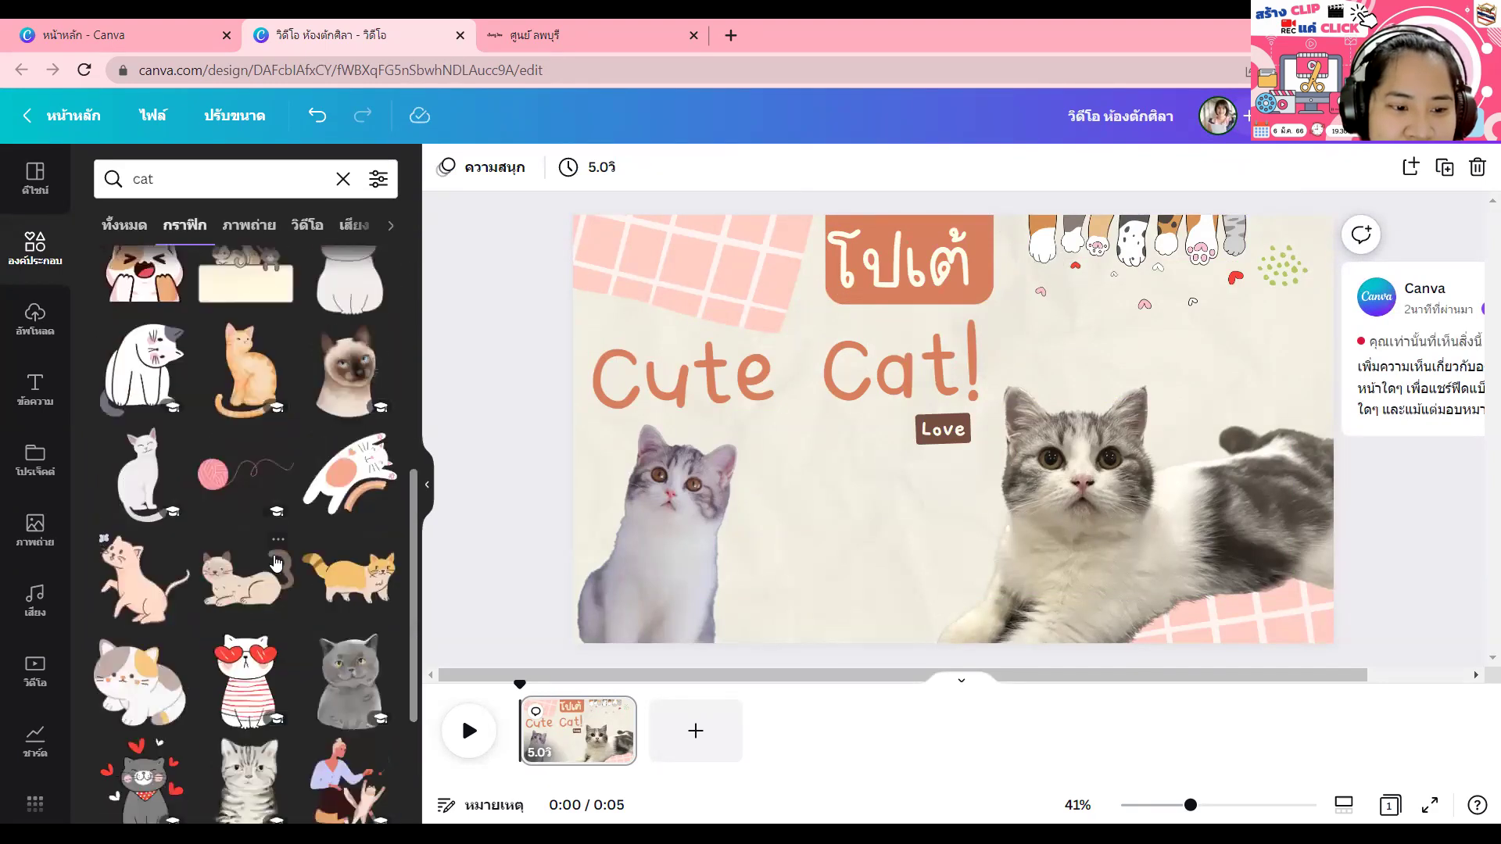
left_click(245, 473)
left_click_drag(866, 446, 798, 601)
left_click_drag(1035, 537, 927, 570)
left_click_drag(767, 606, 788, 606)
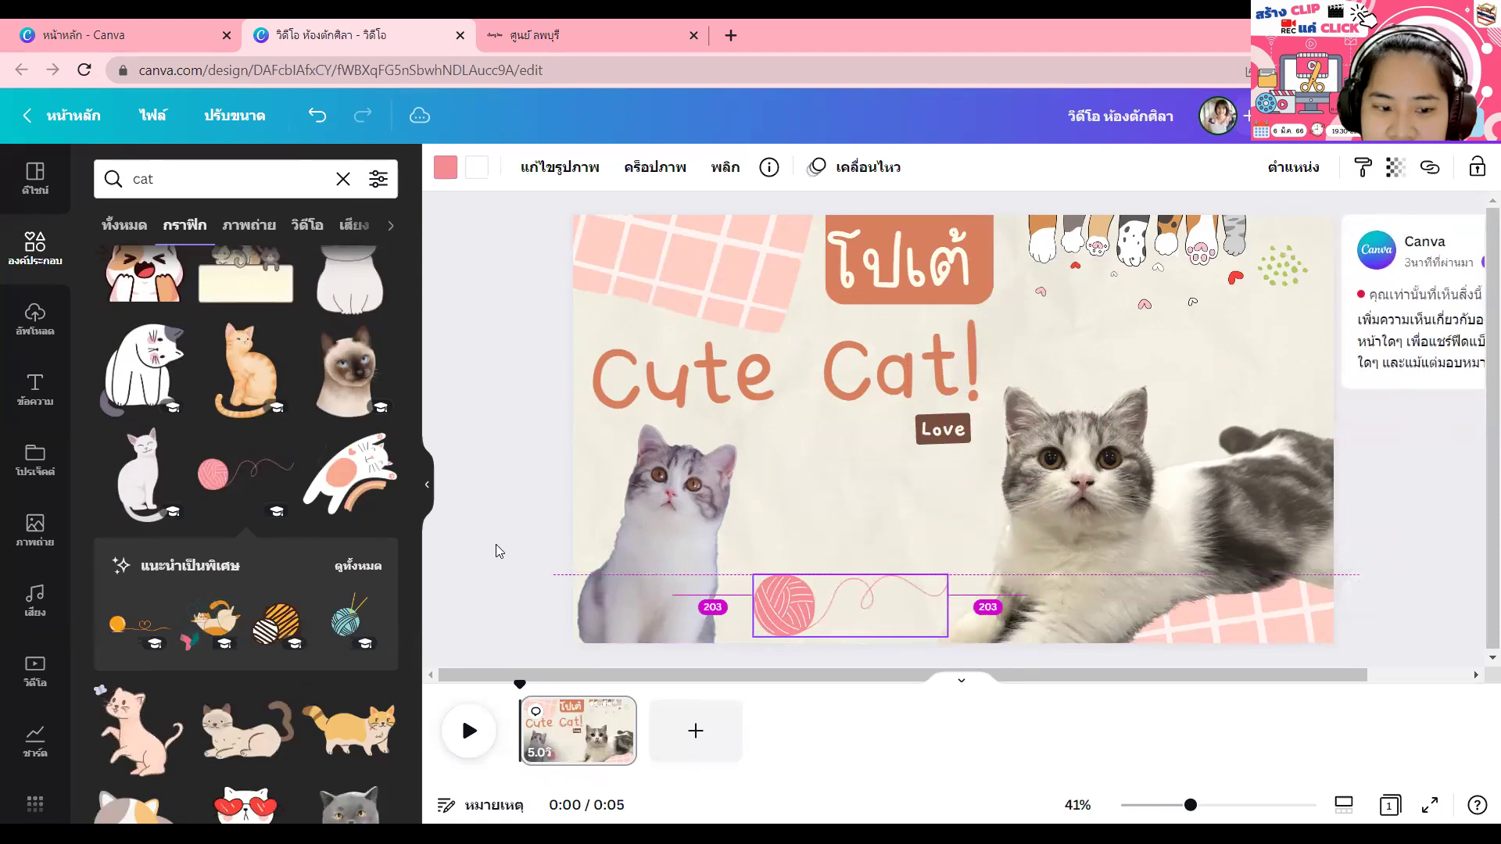
Step: Try the teal heart-shaped yarn graphic from the recommended set beside the "Cute Cat!" title, delete it and return to the "cat" results
left_click(358, 566)
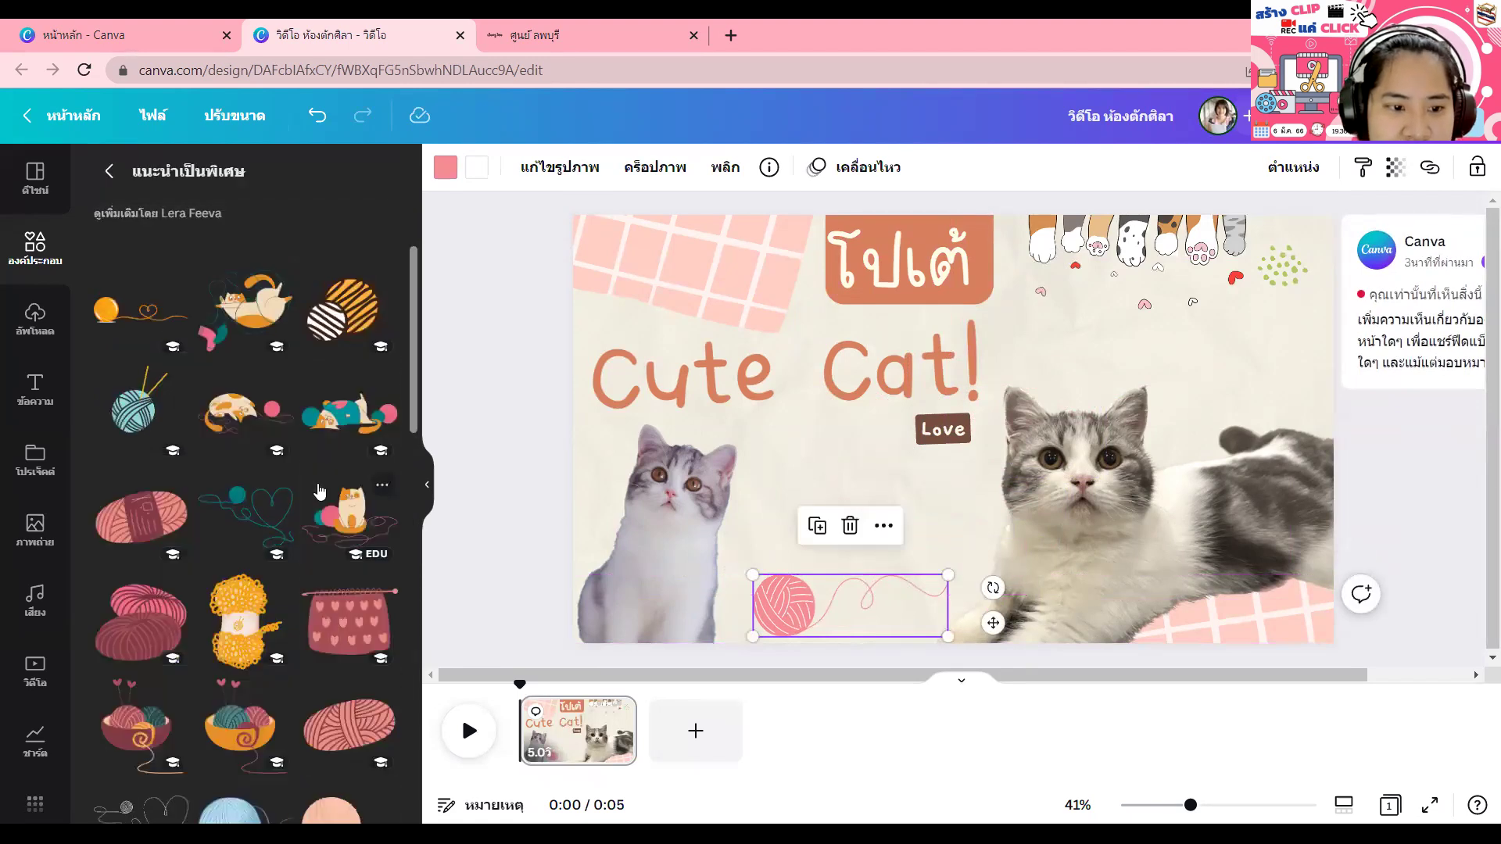
scroll(201, 558, "down", 1)
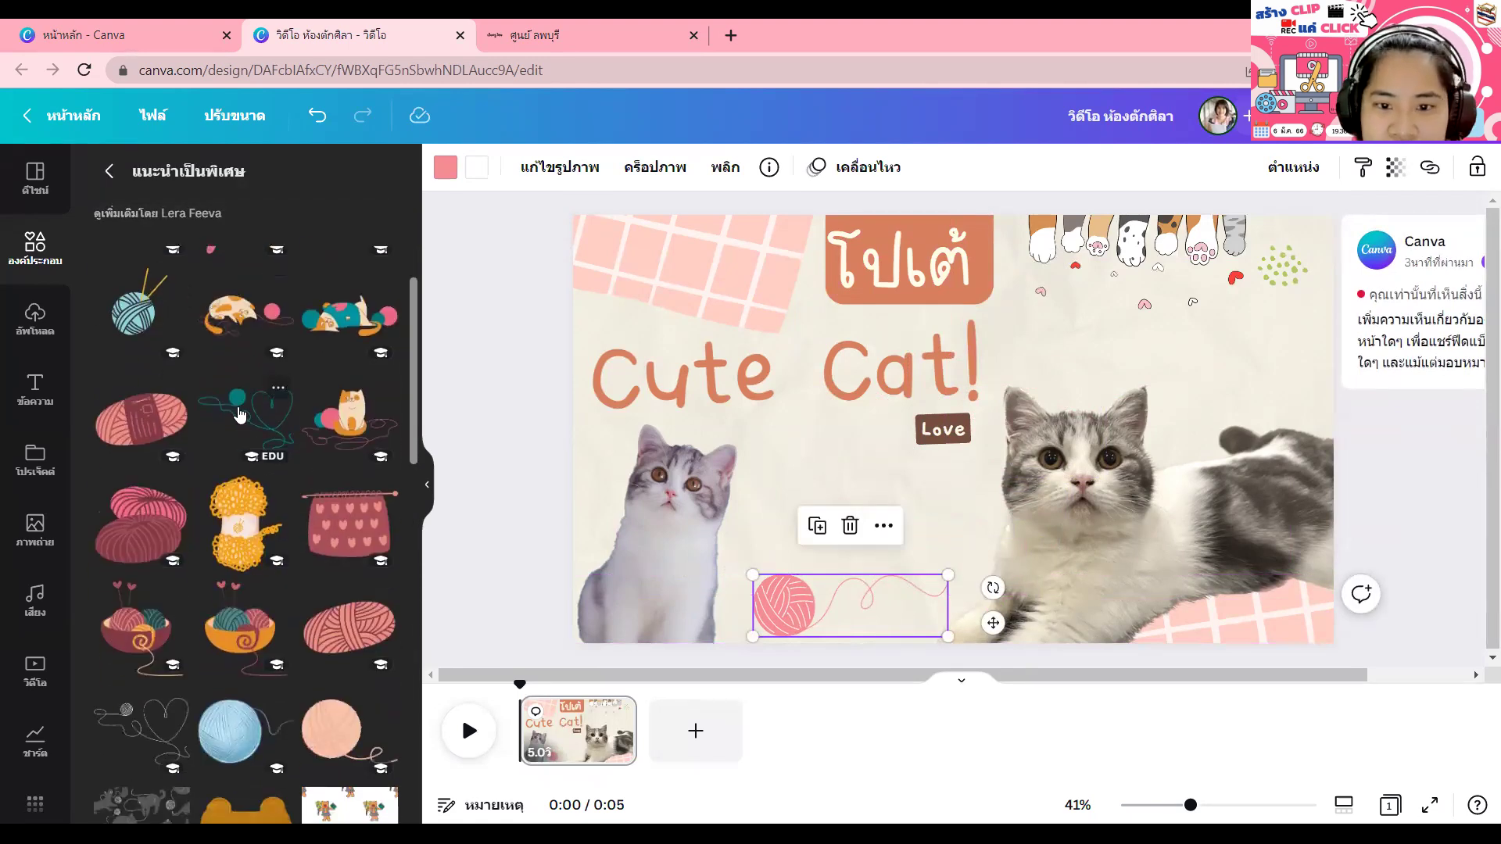
left_click_drag(651, 310, 948, 556)
left_click_drag(939, 450, 822, 540)
left_click_drag(969, 594, 805, 489)
left_click_drag(747, 427, 993, 294)
key("Escape")
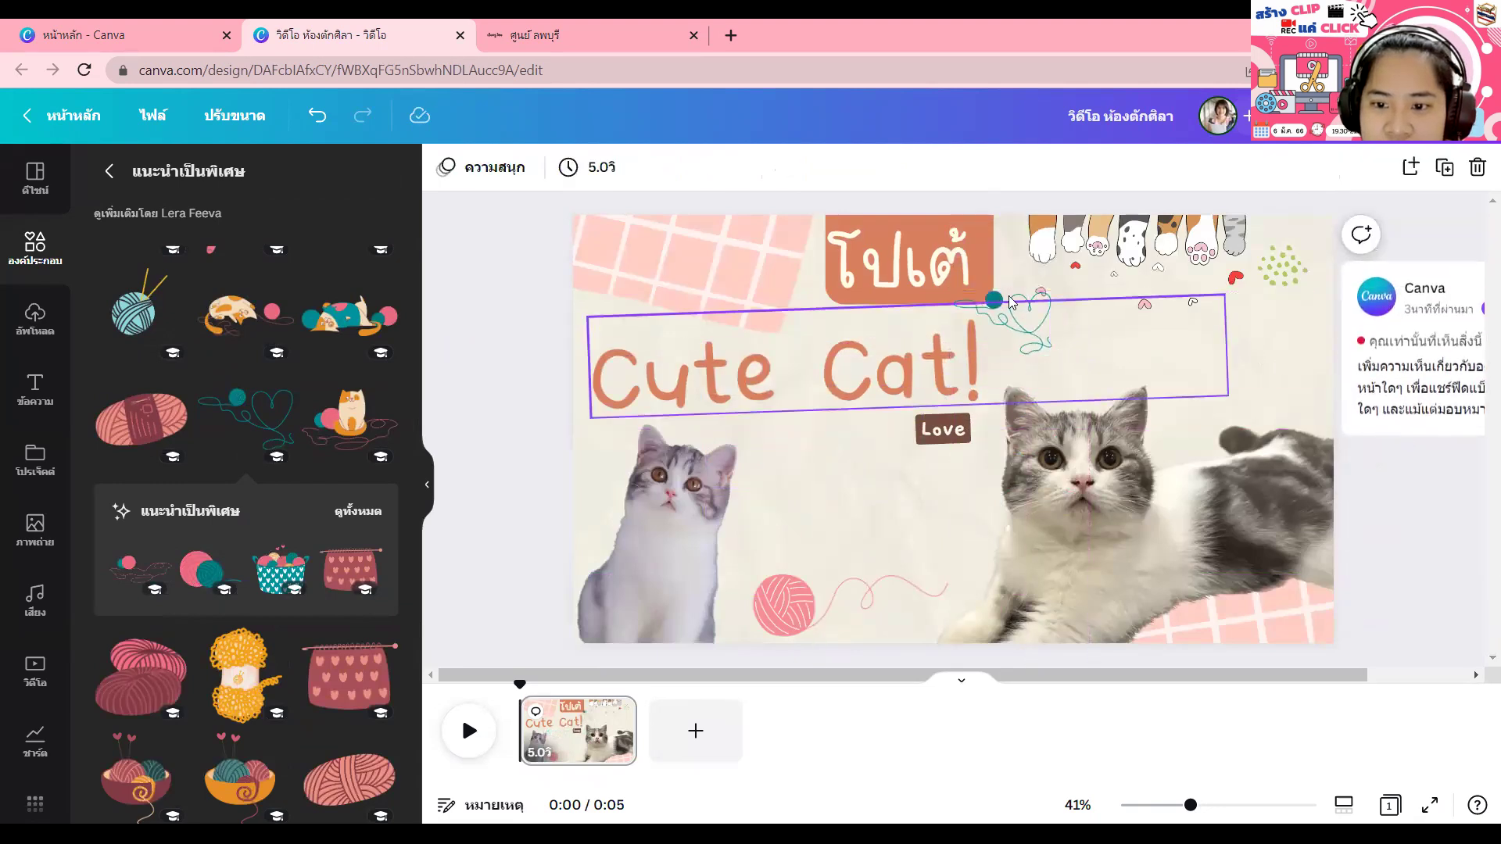
left_click(1008, 300)
key("Delete")
scroll(198, 620, "down", 2)
scroll(197, 619, "down", 3)
left_click(109, 170)
Step: Add the red cat ears graphic from the "cat" results and place it, reduced in size, above the word "Cute"
scroll(245, 564, "down", 2)
scroll(245, 564, "down", 5)
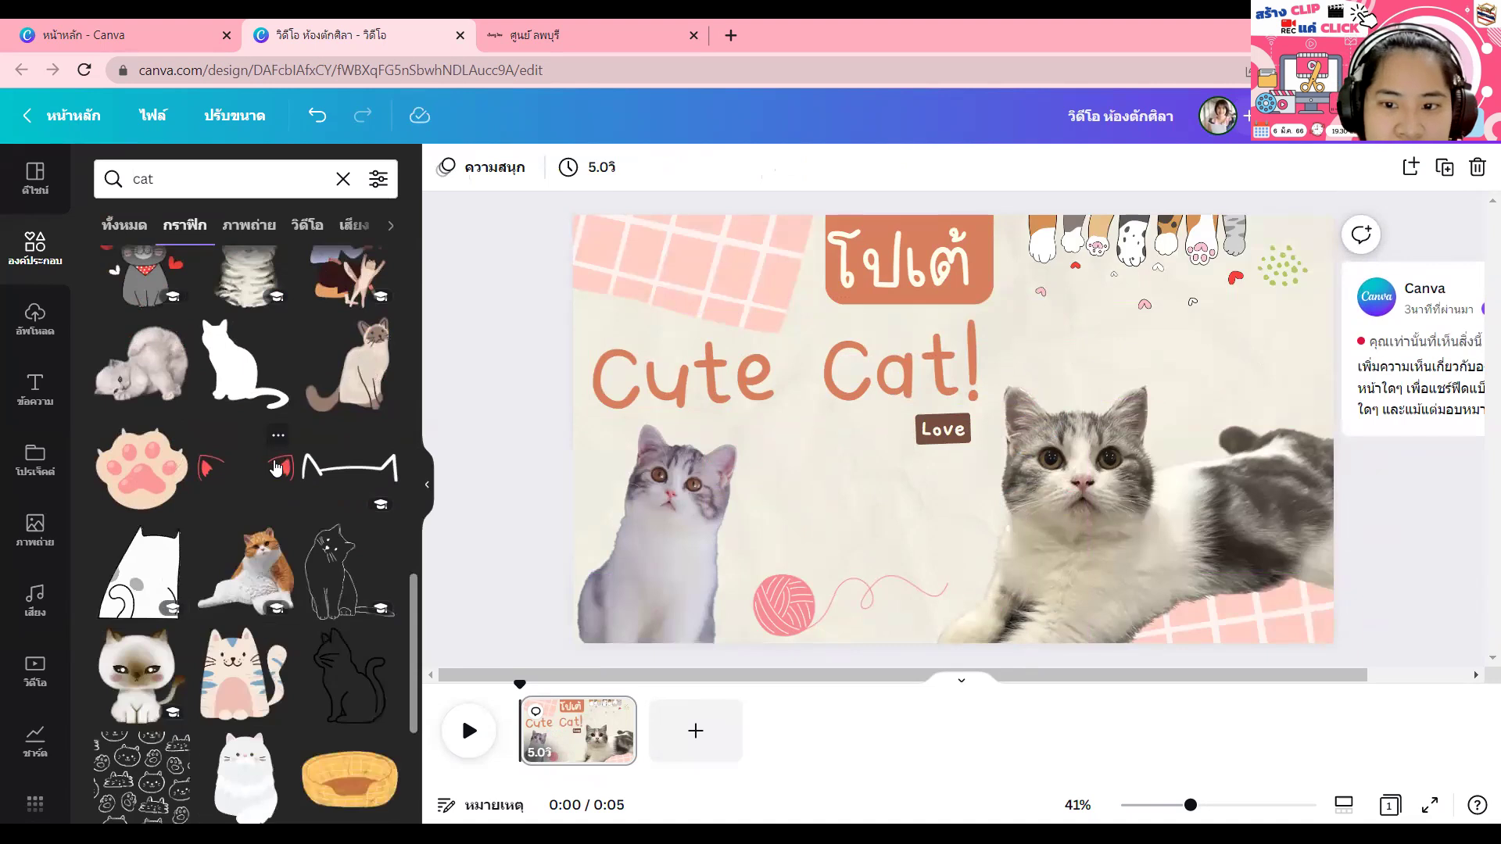
left_click(275, 466)
left_click_drag(1105, 459, 701, 391)
scroll(296, 516, "down", 3)
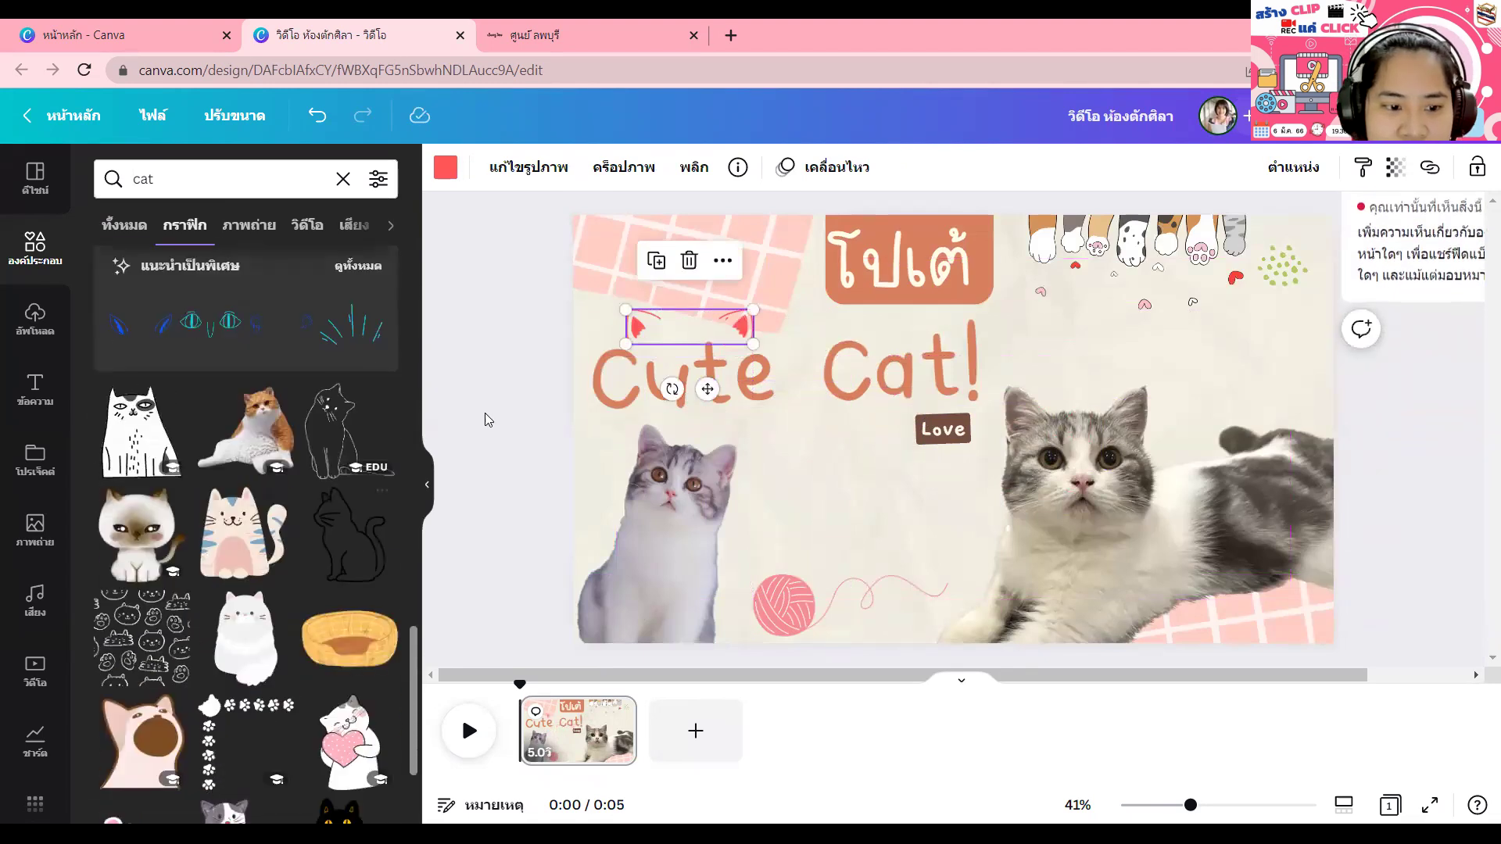
left_click(475, 413)
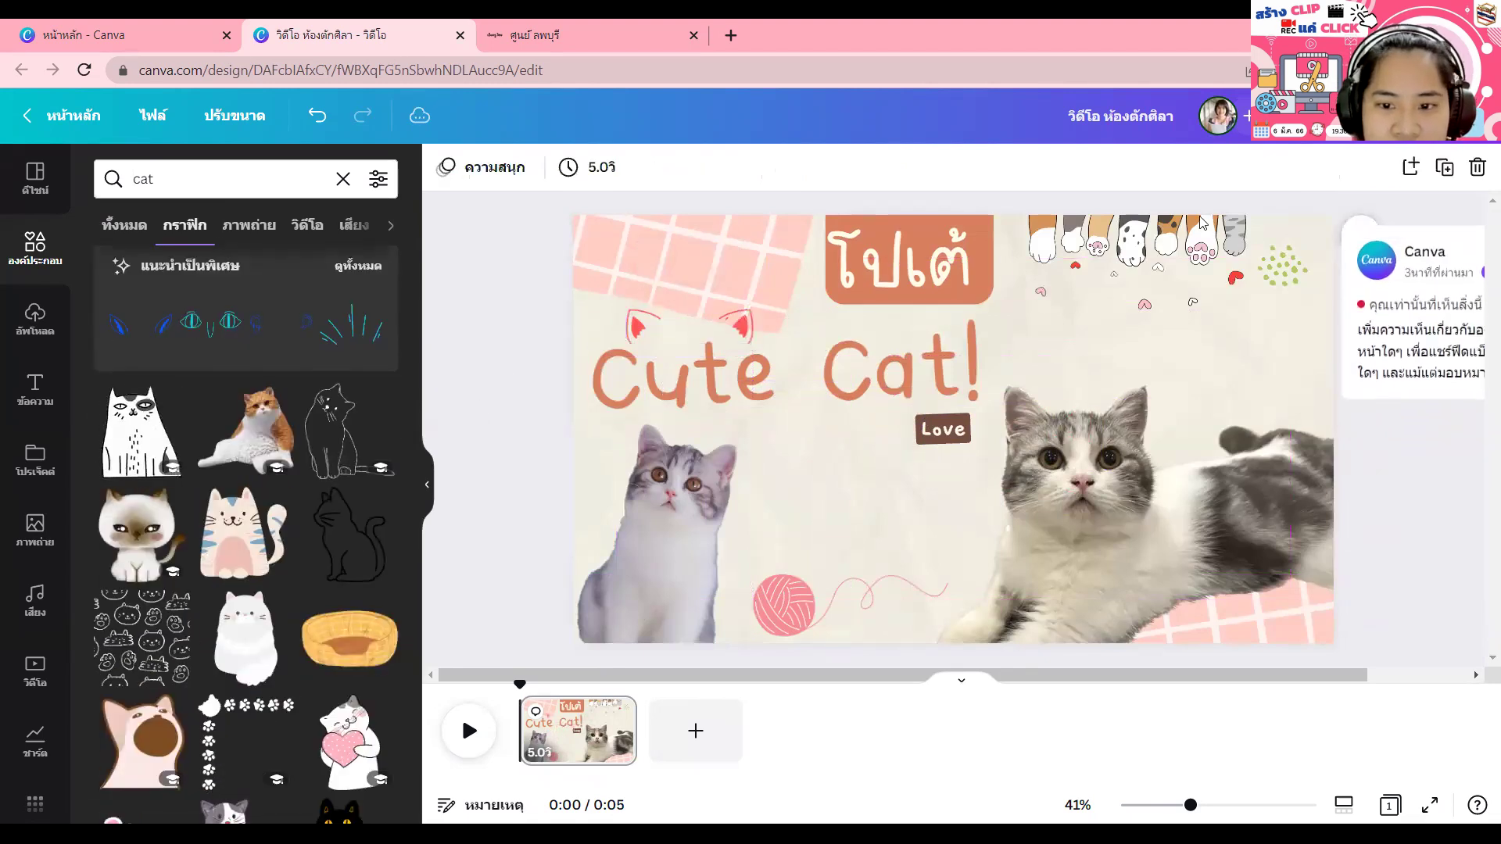
Step: Change the "Cute Cat!" title's text color to the red document color that matches the cat ears
left_click(866, 353)
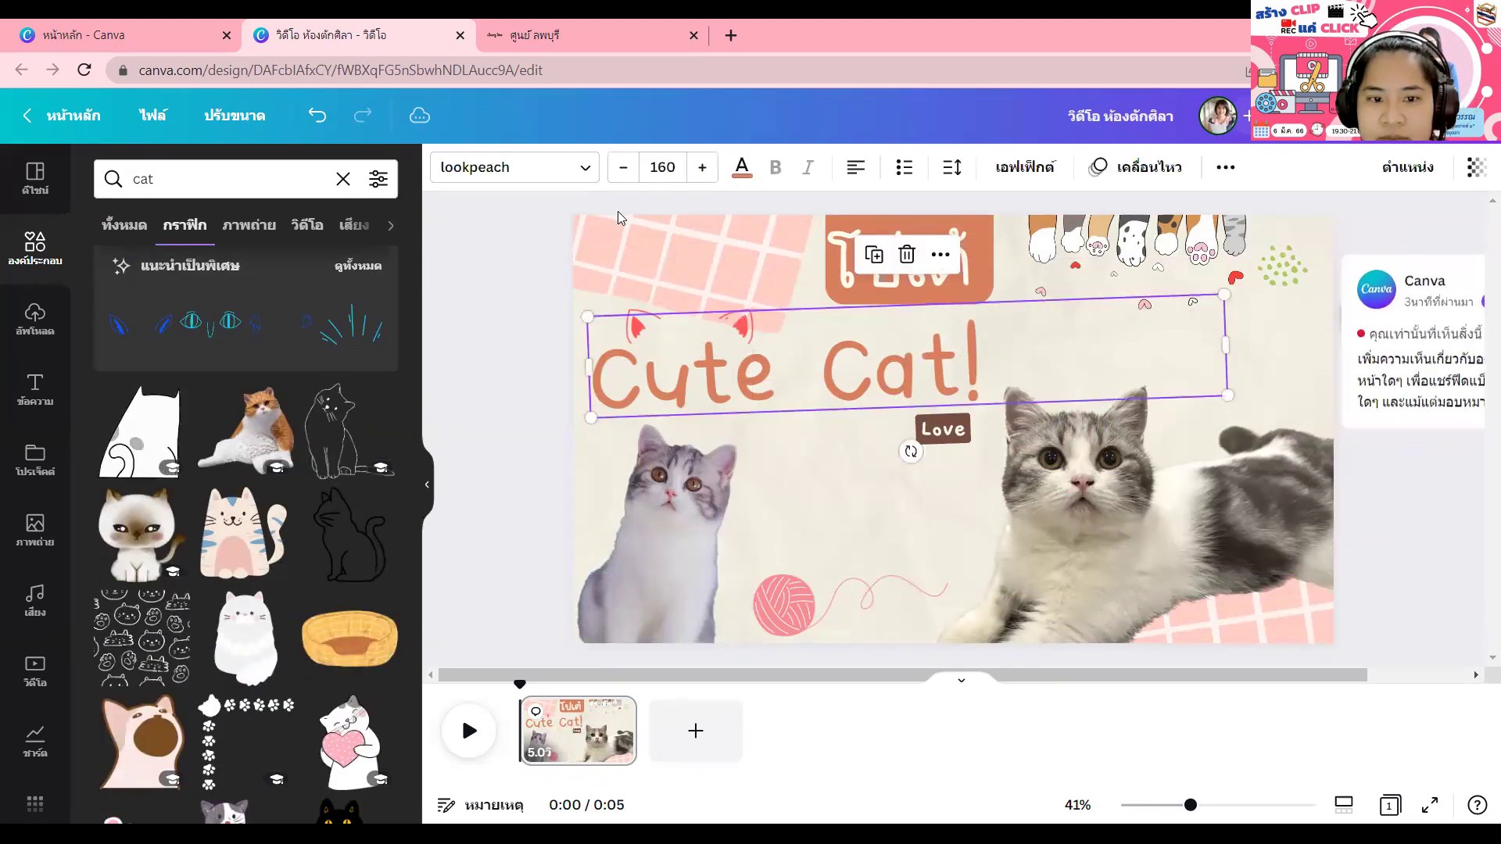
left_click(742, 167)
left_click(364, 291)
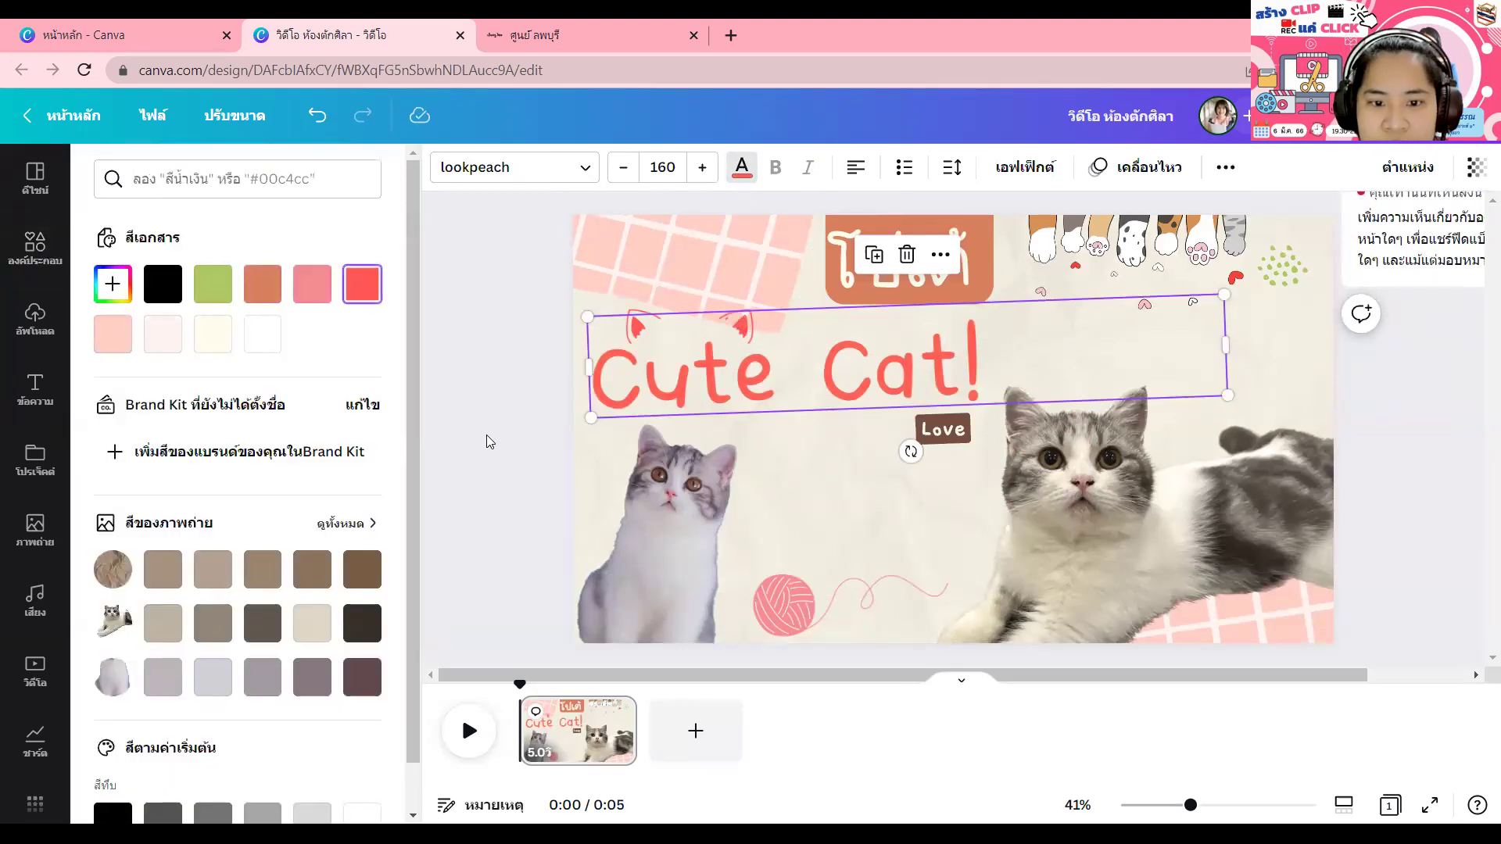
left_click(486, 435)
left_click(1382, 398)
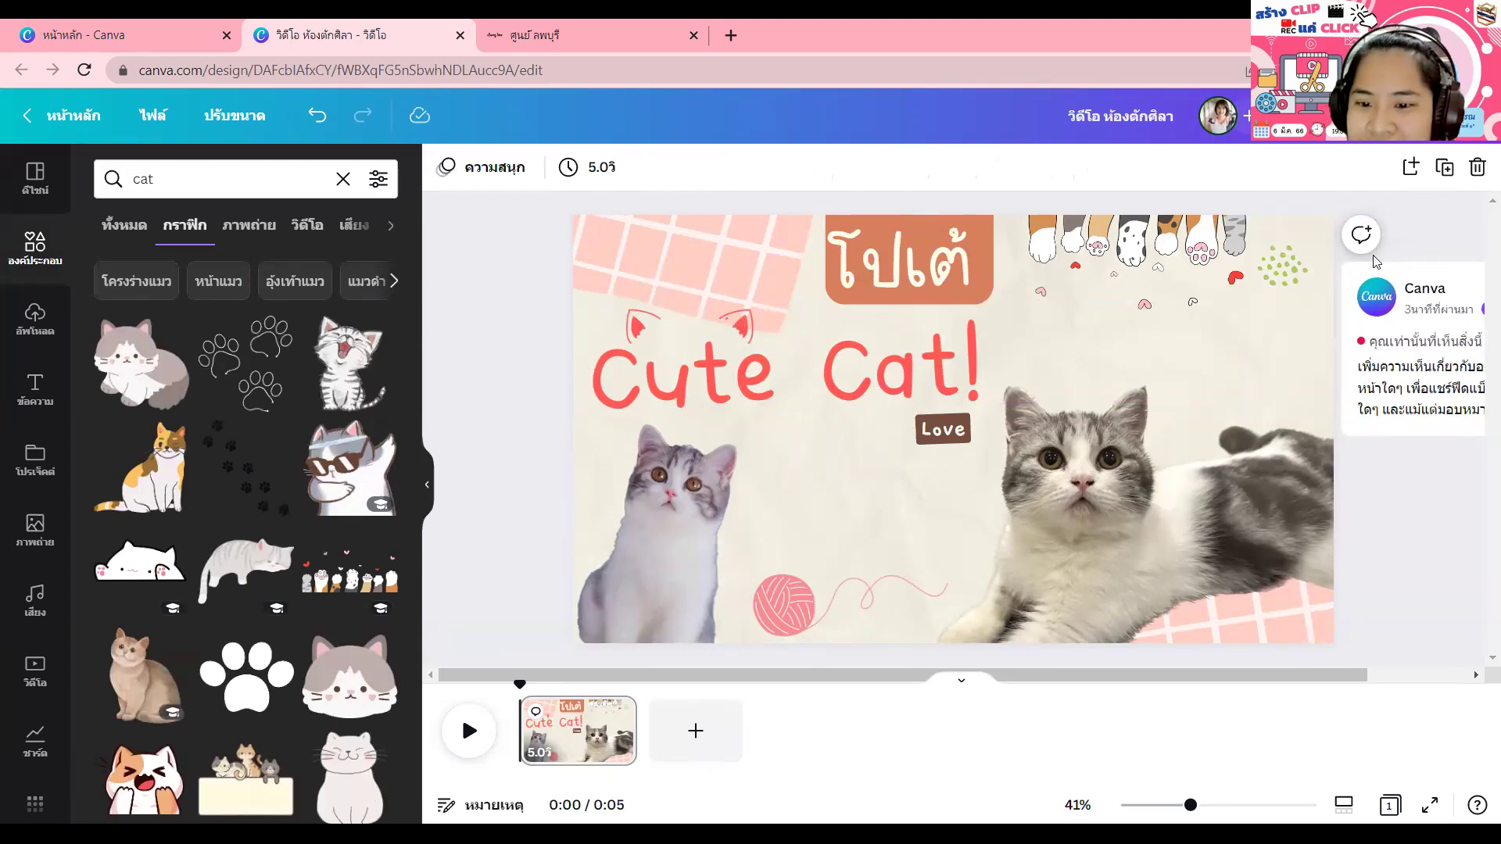
Step: Change the text color of the word "Cat!" in the title to light green and play the page briefly
double_click(788, 384)
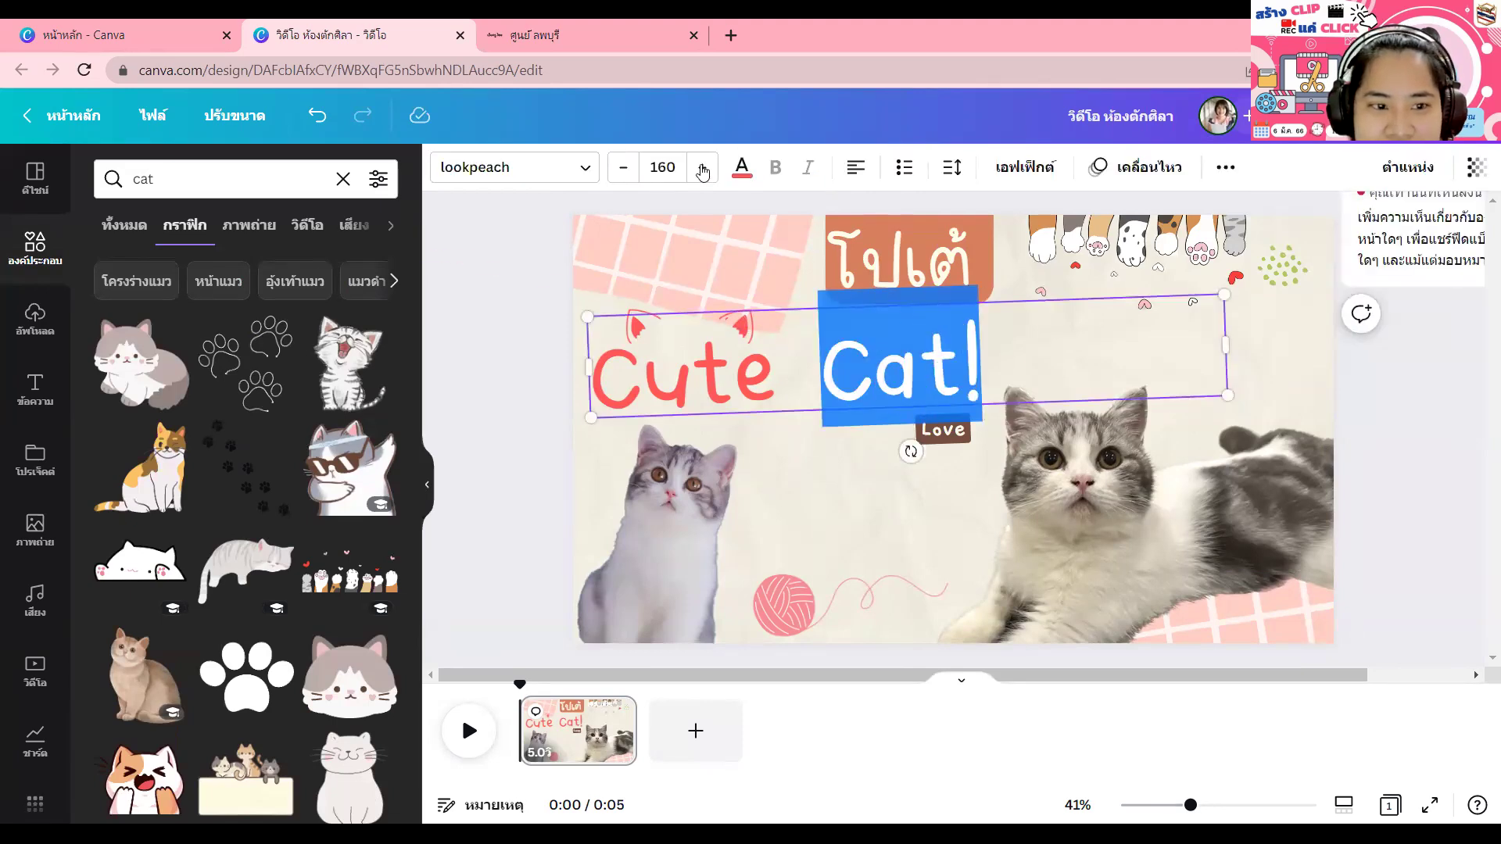
left_click(742, 167)
left_click(508, 367)
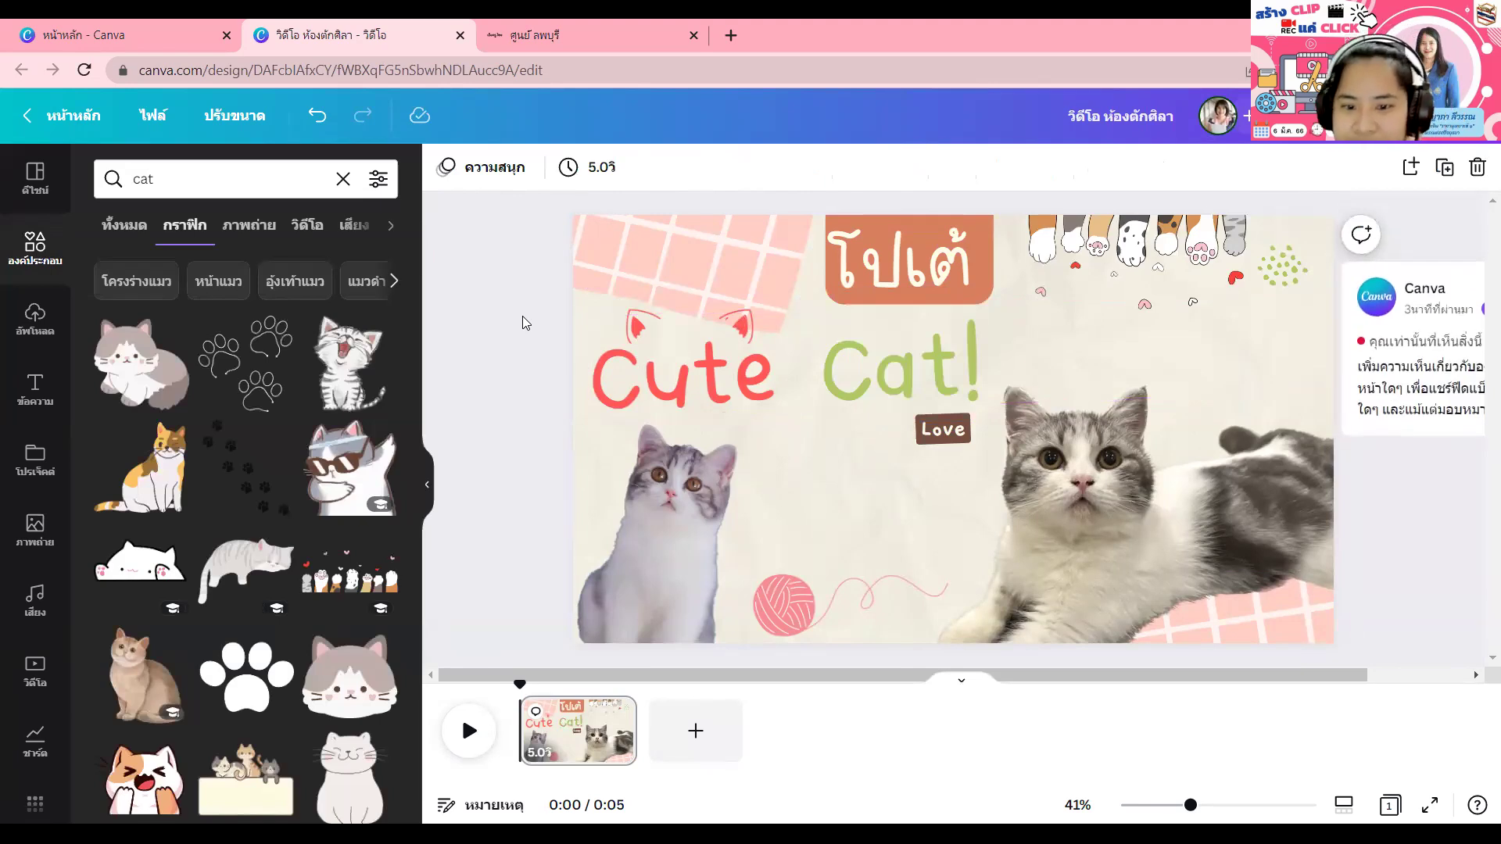
left_click(469, 735)
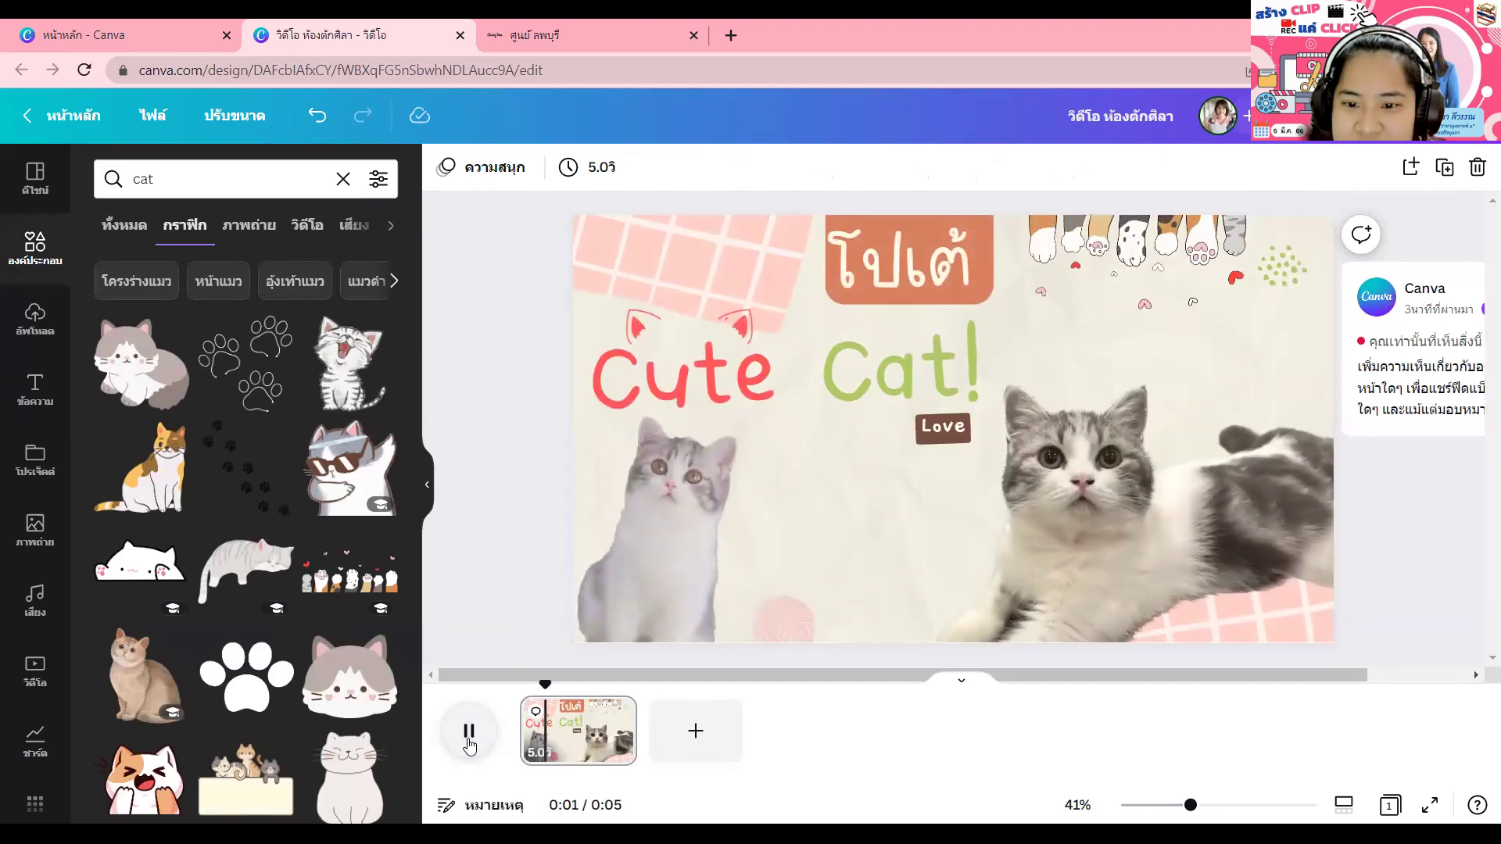
left_click(501, 585)
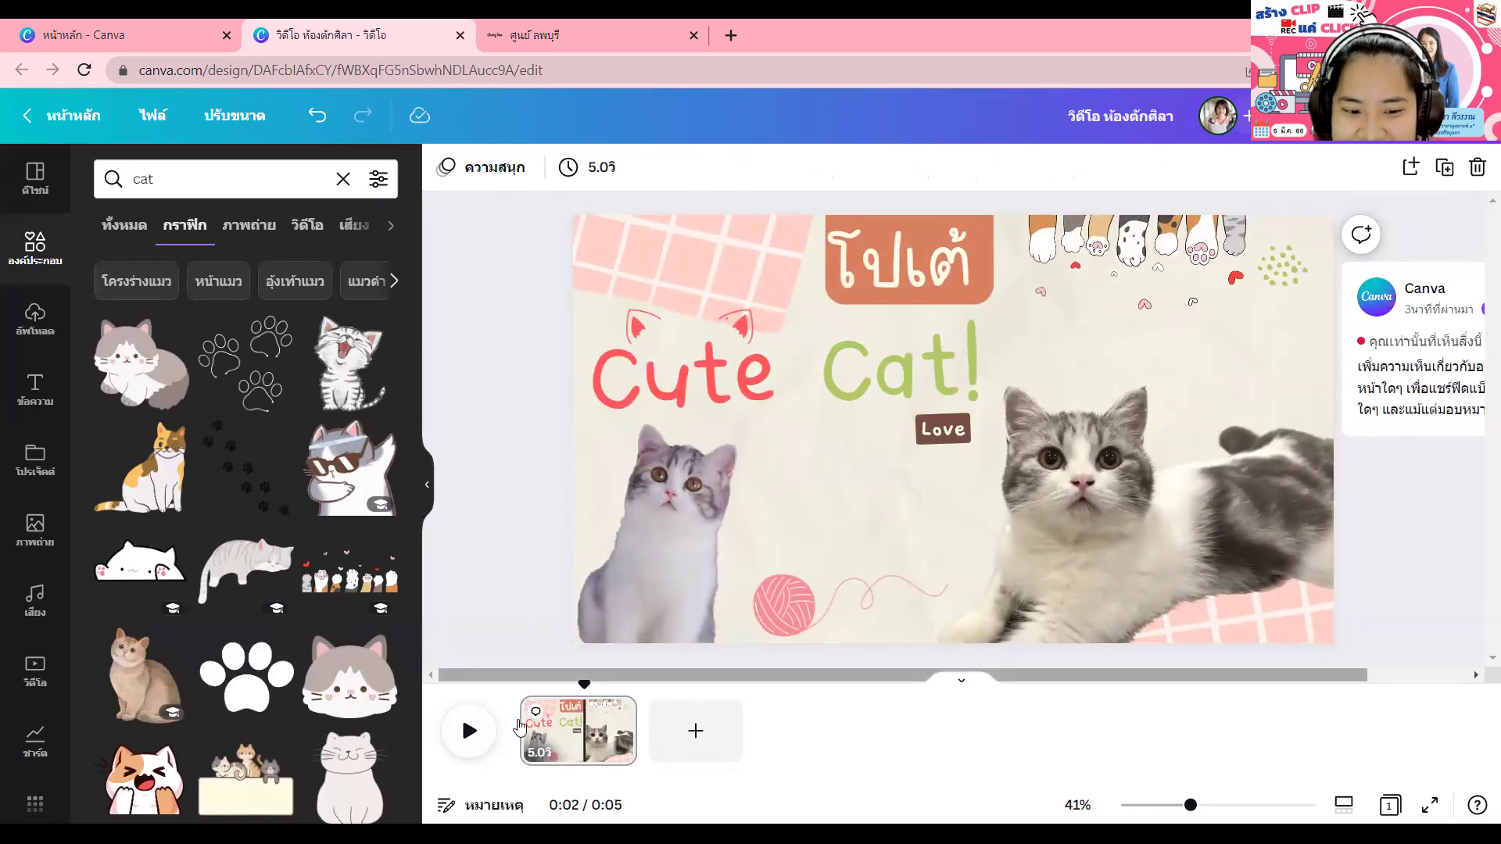
Step: Upload the fourteen cat video clips from today's files in the Downloads folder, leaving out the still pictures
left_click(35, 312)
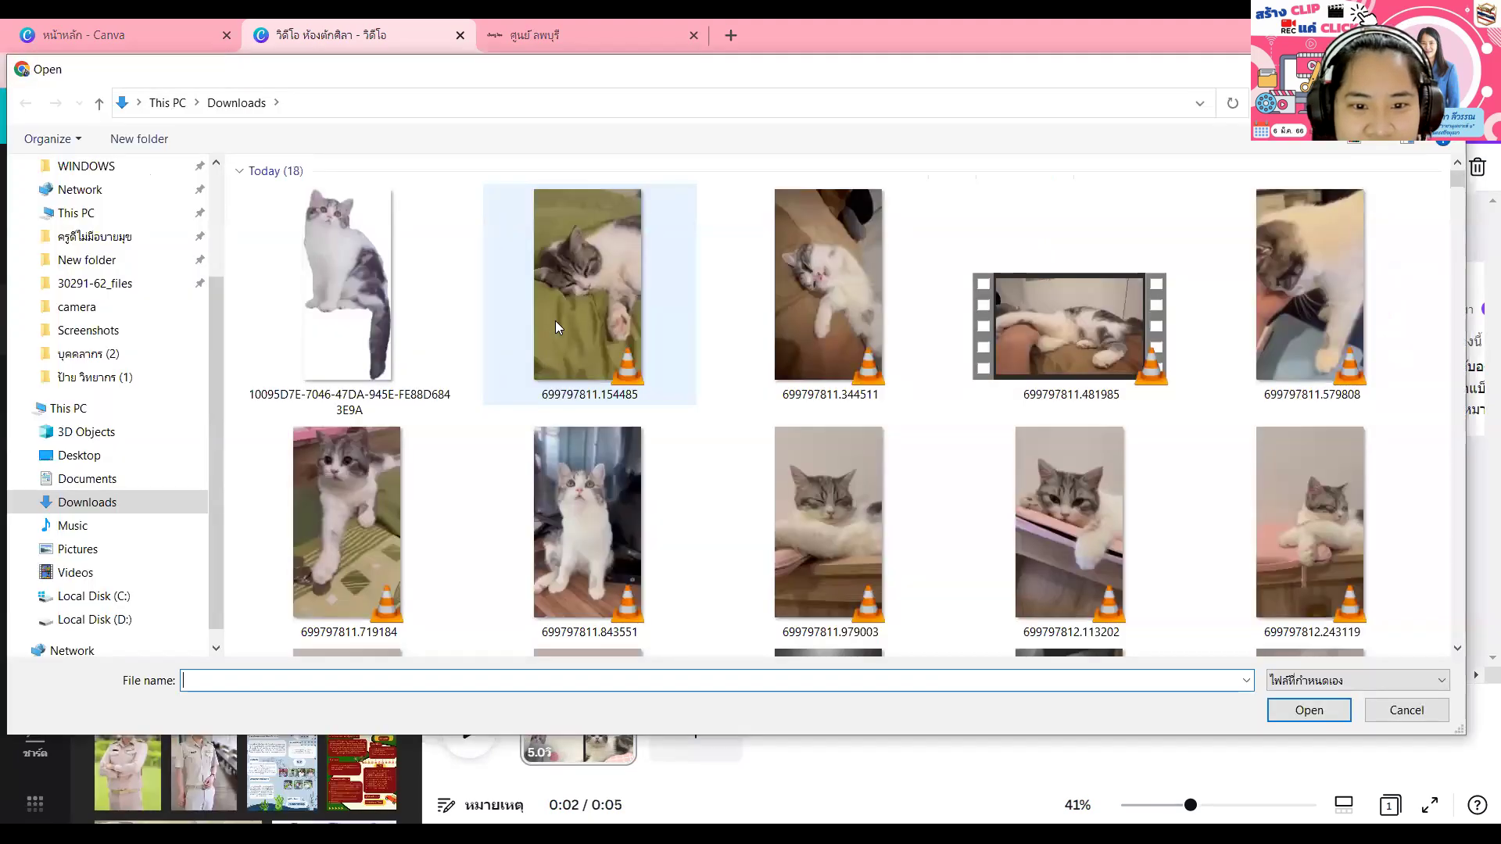
left_click(574, 296)
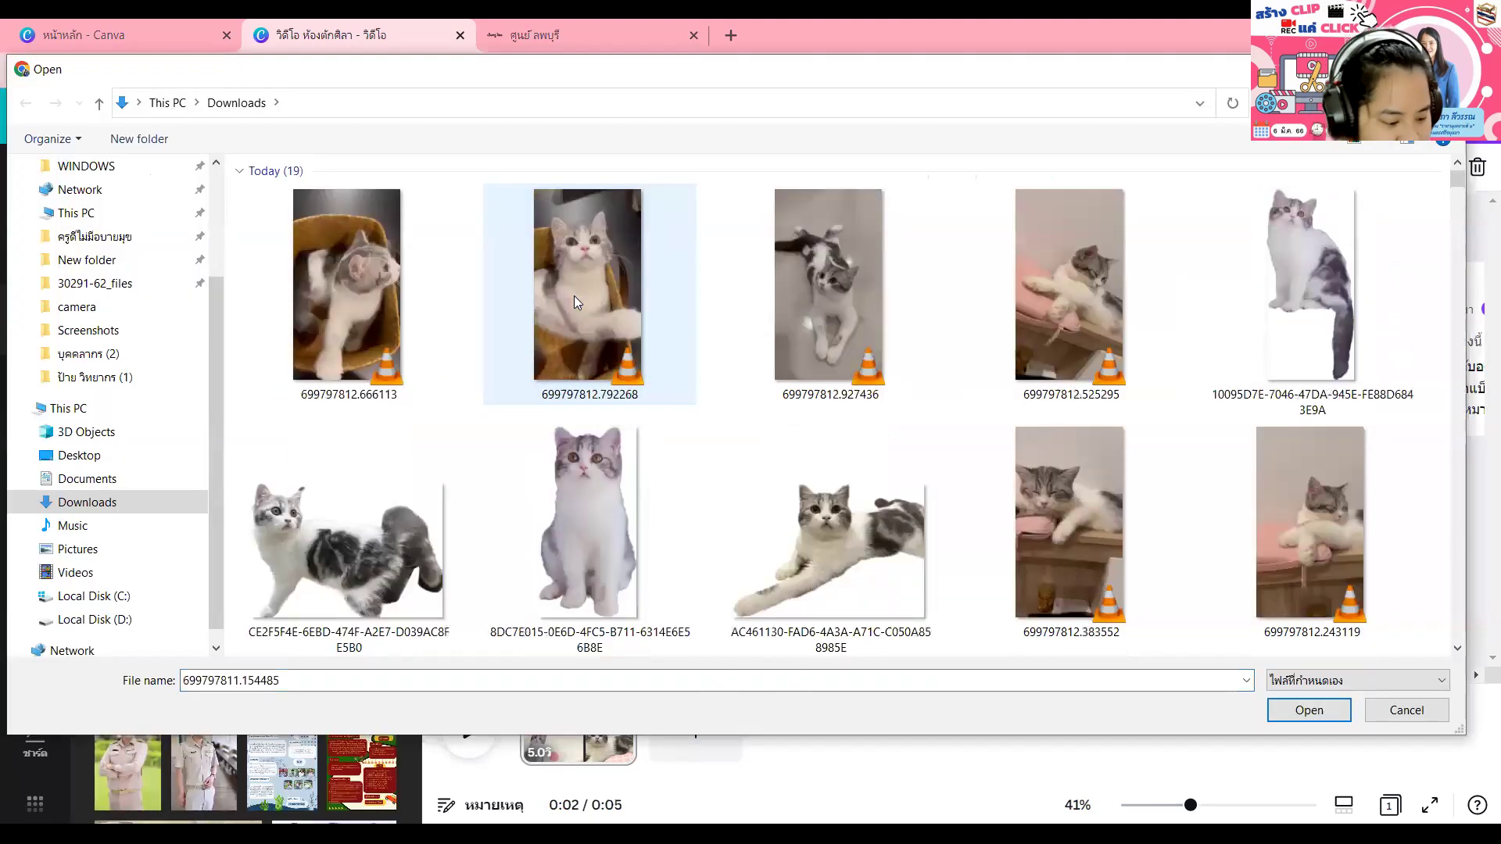
left_click(361, 332)
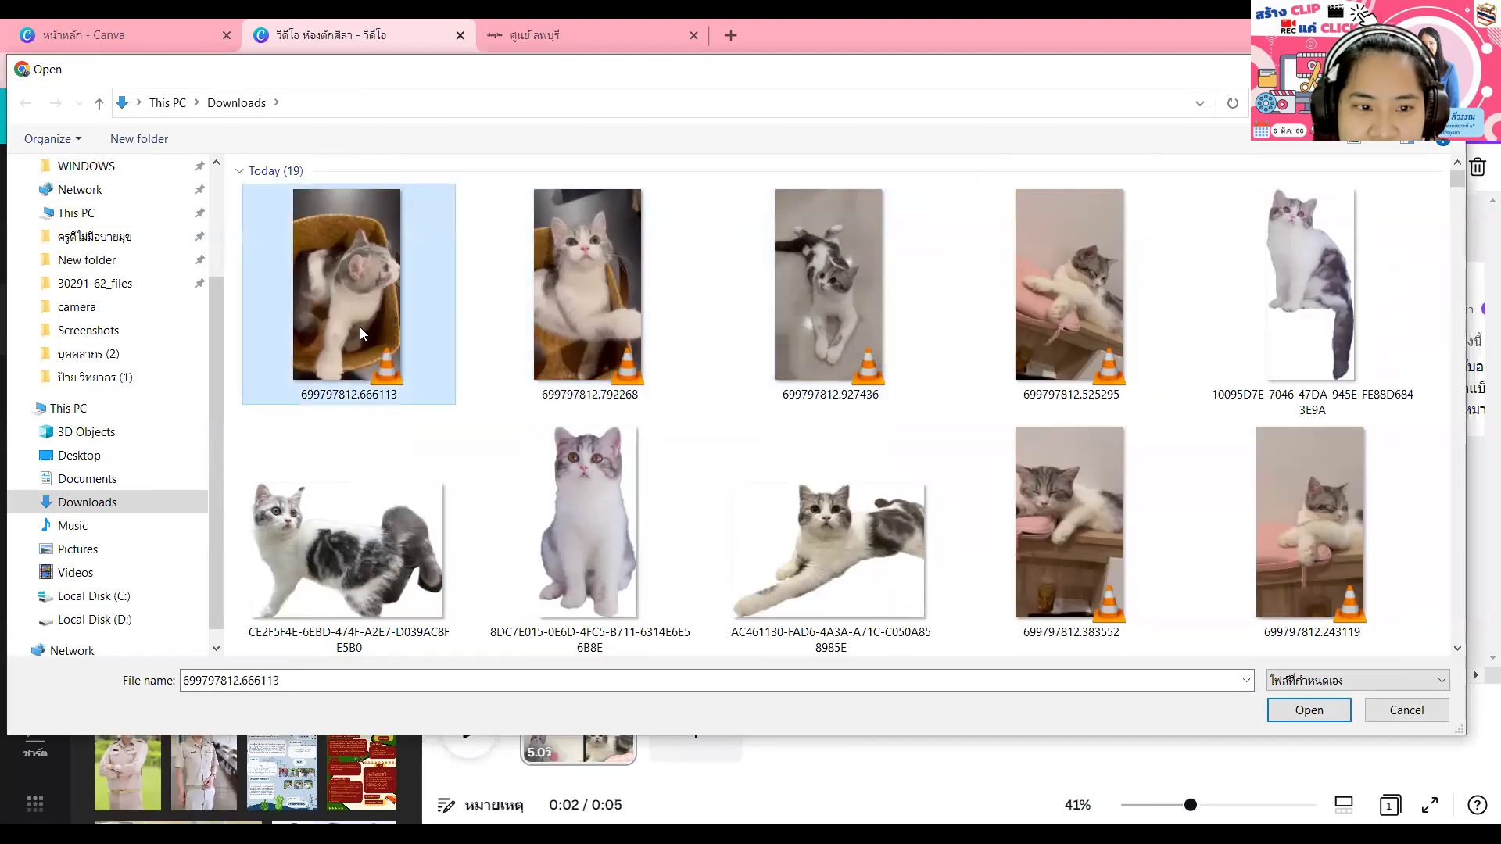
left_click(1083, 317, "shift")
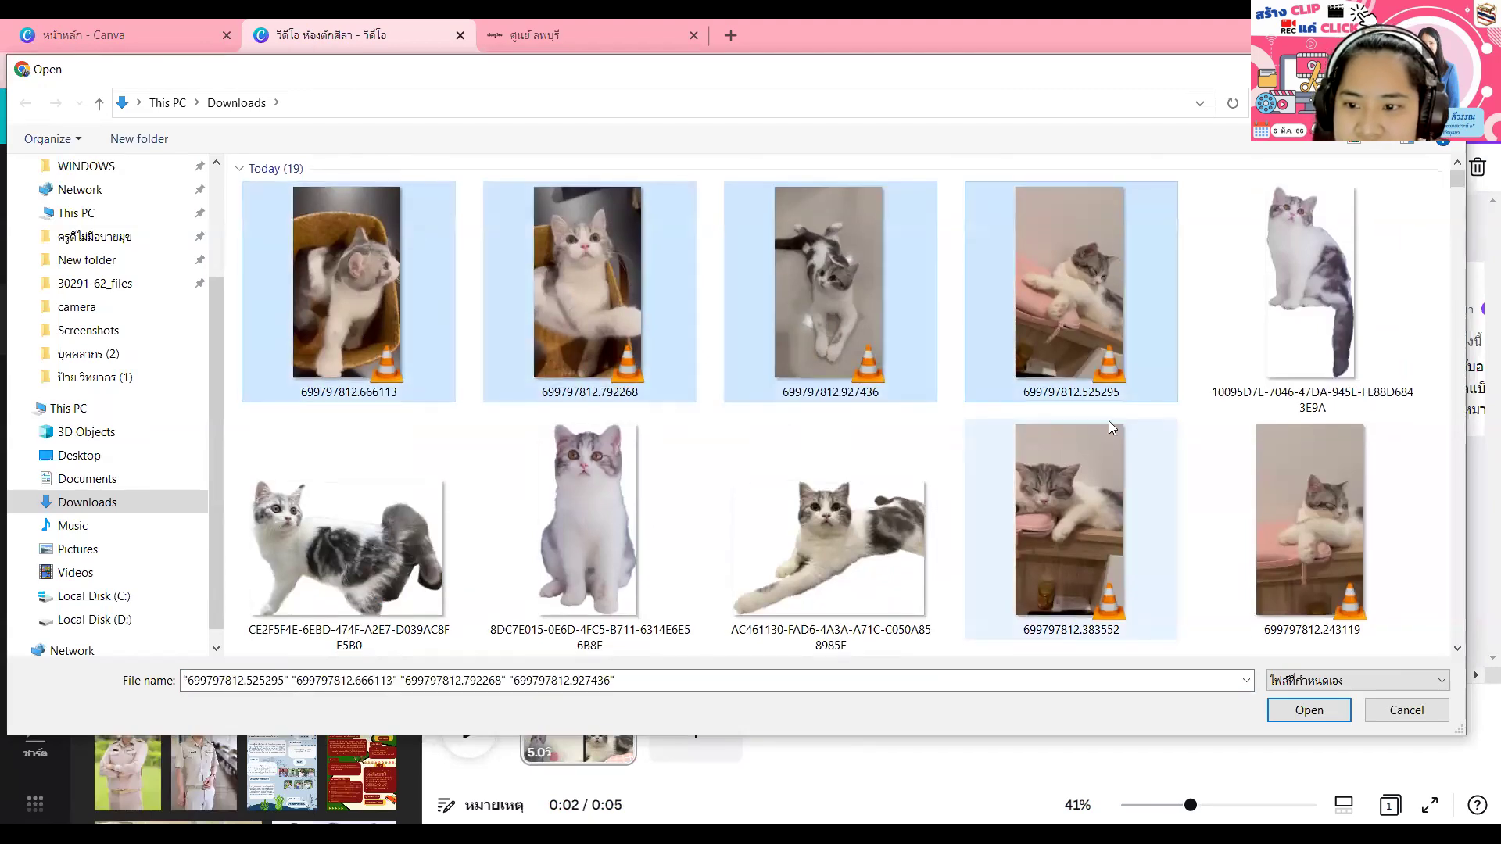
left_click(1324, 519, "ctrl")
left_click(1080, 514, "ctrl")
scroll(1078, 511, "down", 3)
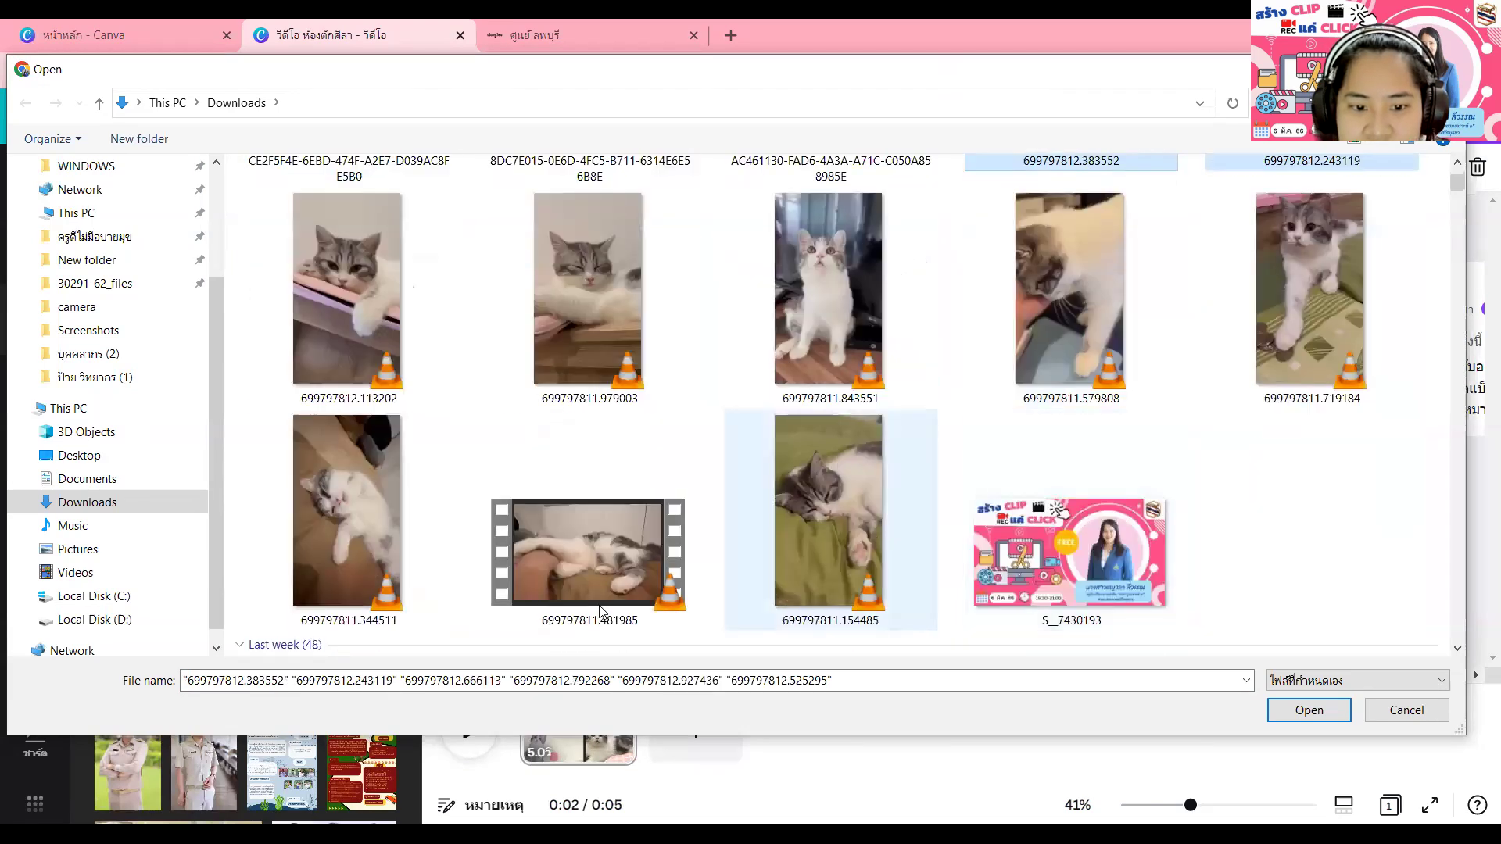
left_click(588, 547, "ctrl")
left_click(372, 525, "ctrl")
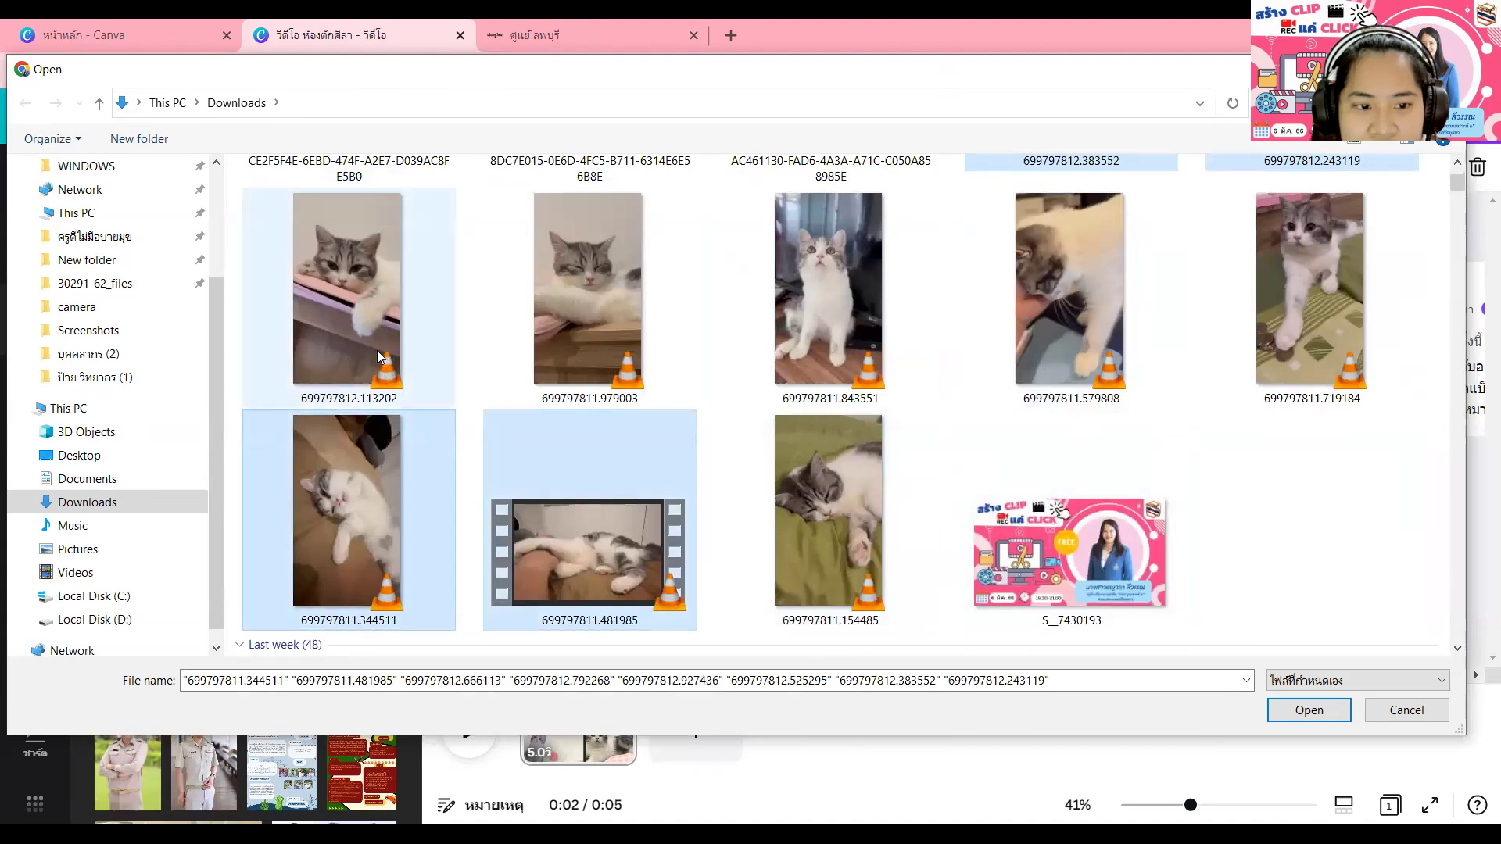
left_click(381, 357, "ctrl")
left_click(599, 308, "ctrl")
left_click(841, 329, "ctrl")
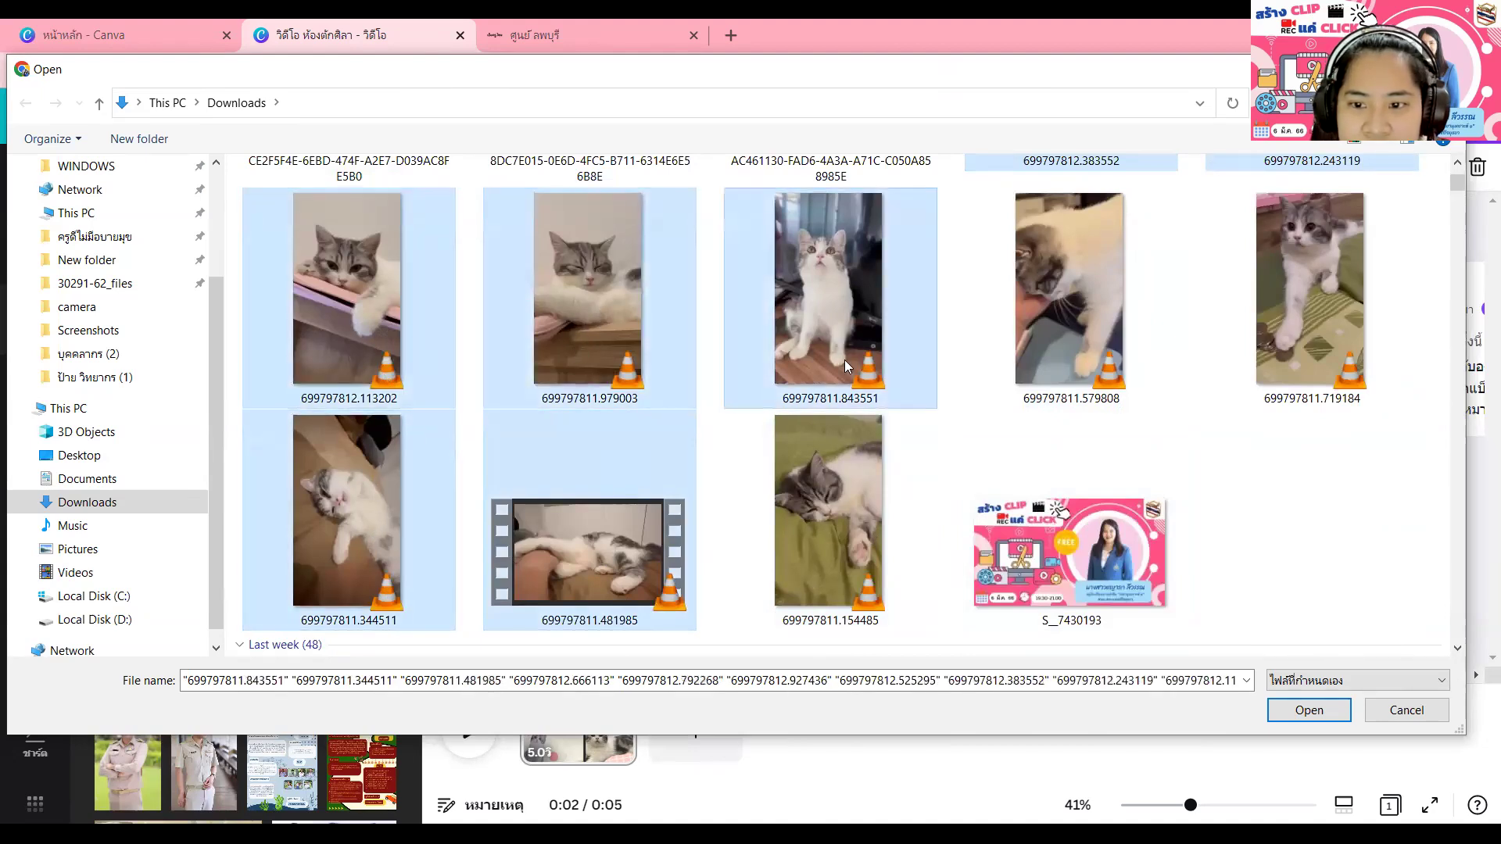
left_click(850, 509, "ctrl")
left_click(1046, 326, "ctrl")
left_click(1301, 333, "ctrl")
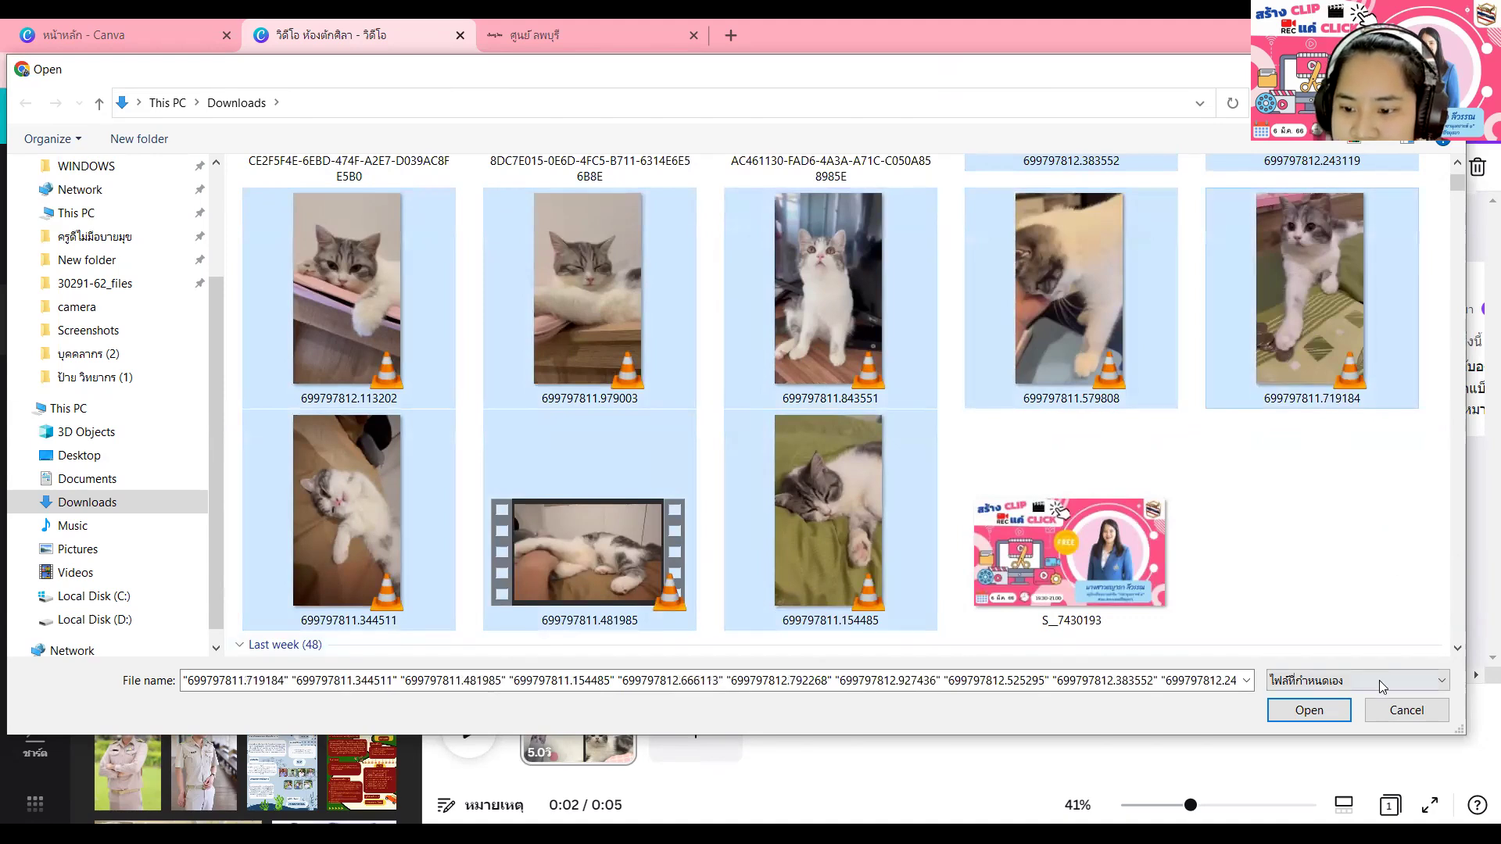
left_click(1294, 712)
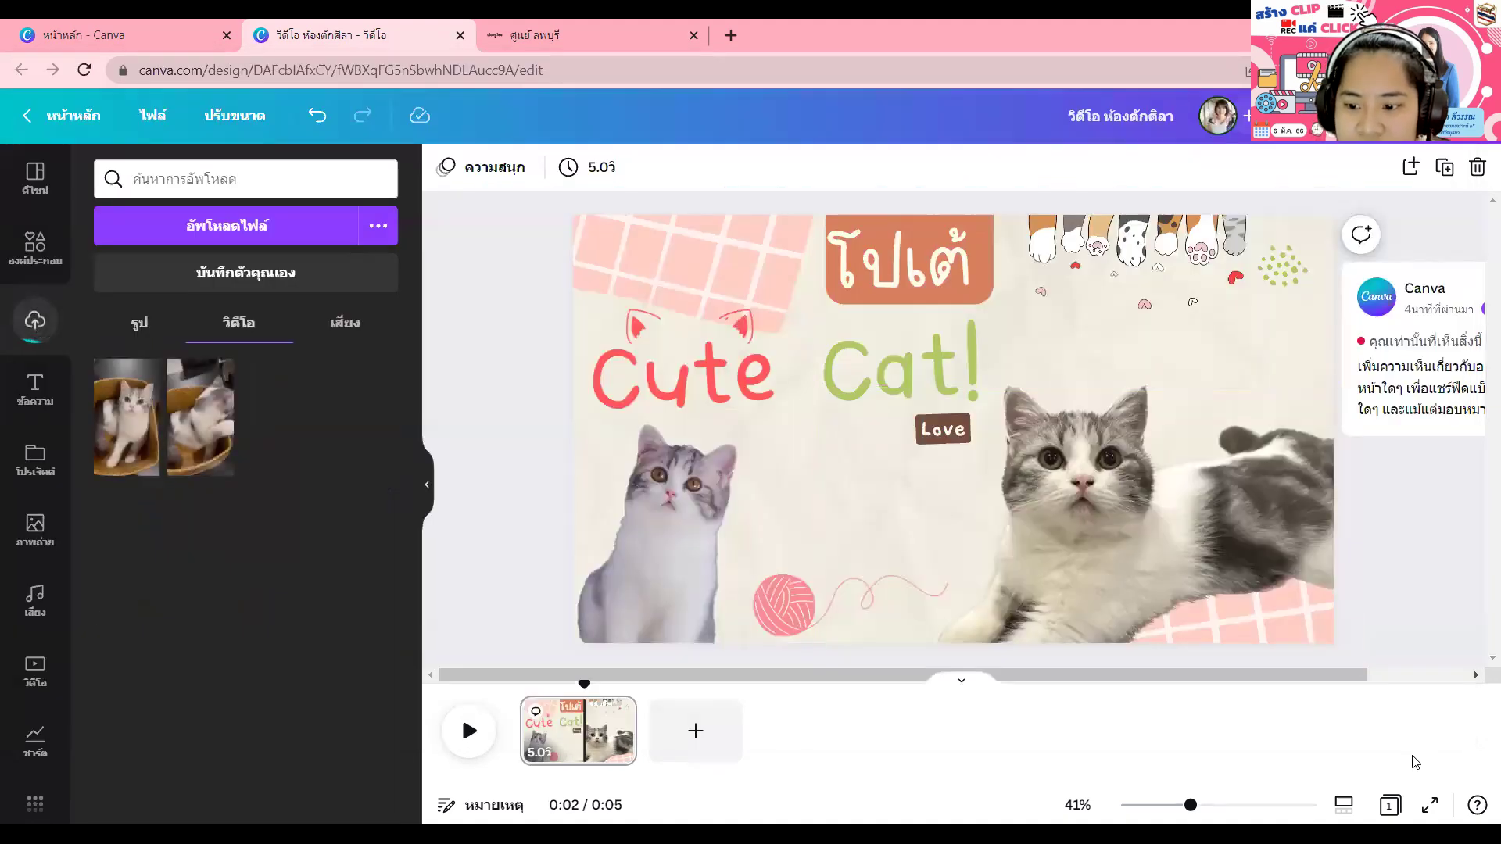
left_click(1413, 674)
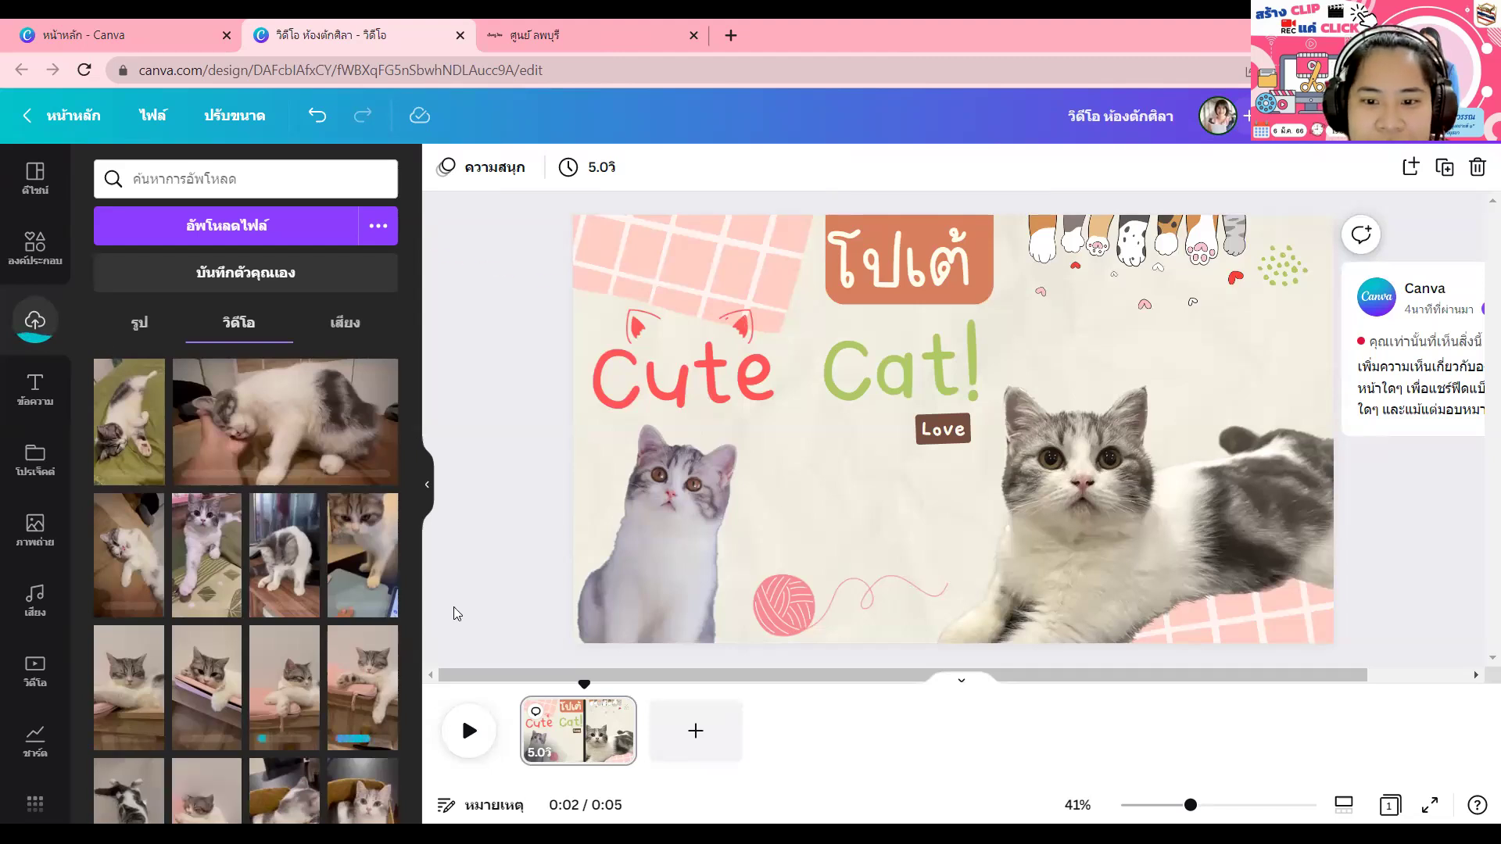
Step: Return the playhead to the start and add the uploaded 22.3-second cat clip as a new second page
mouse_move(583, 685)
left_mouse_down()
mouse_move(523, 687)
mouse_move(627, 688)
mouse_move(483, 701)
mouse_move(636, 704)
mouse_move(519, 704)
mouse_move(580, 703)
left_mouse_up()
left_click_drag(680, 706, 519, 704)
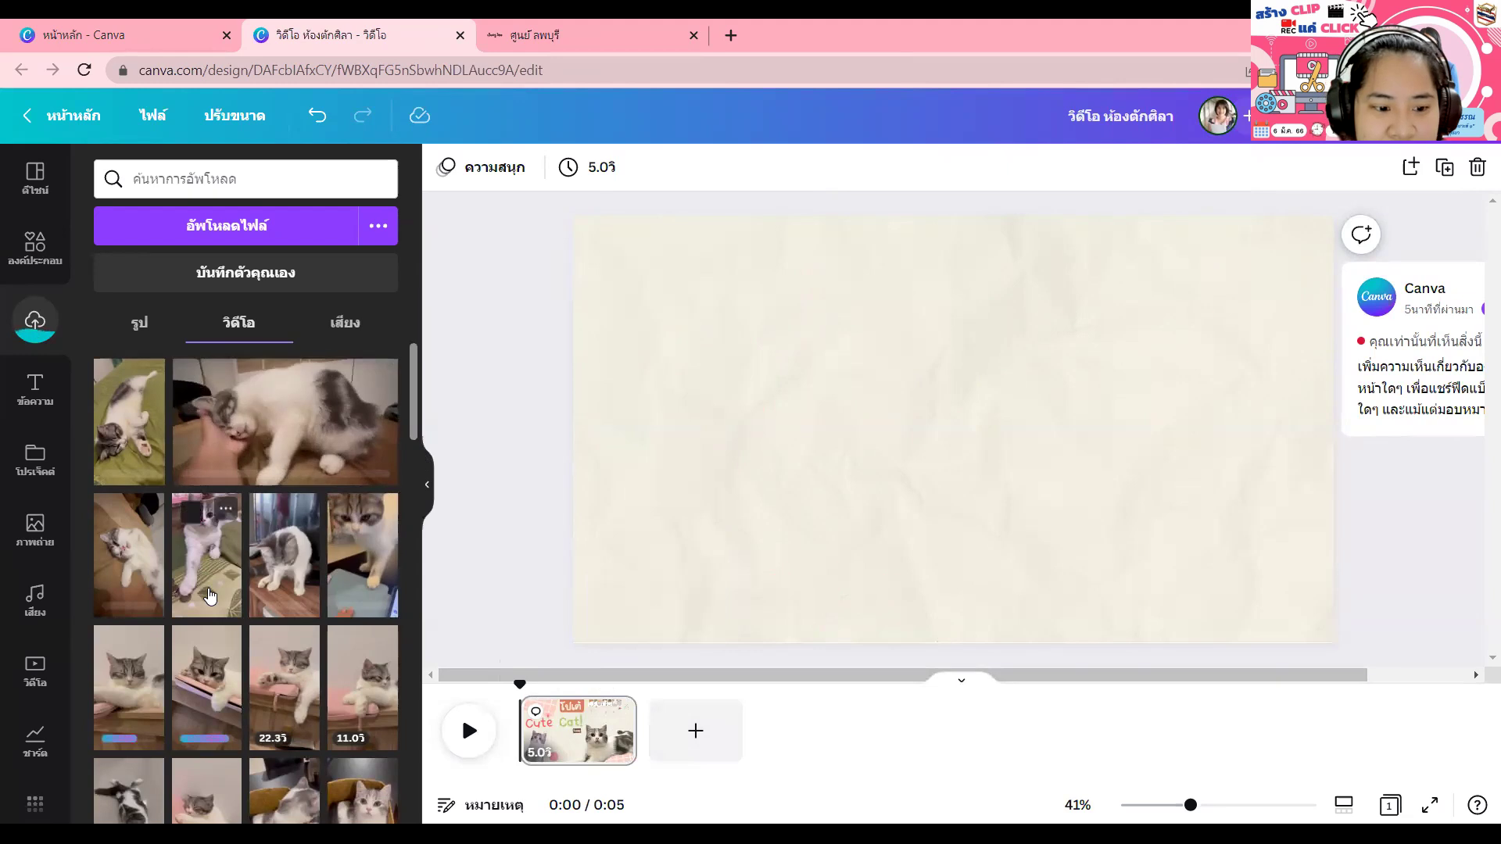
scroll(209, 596, "down", 1)
scroll(210, 595, "down", 1)
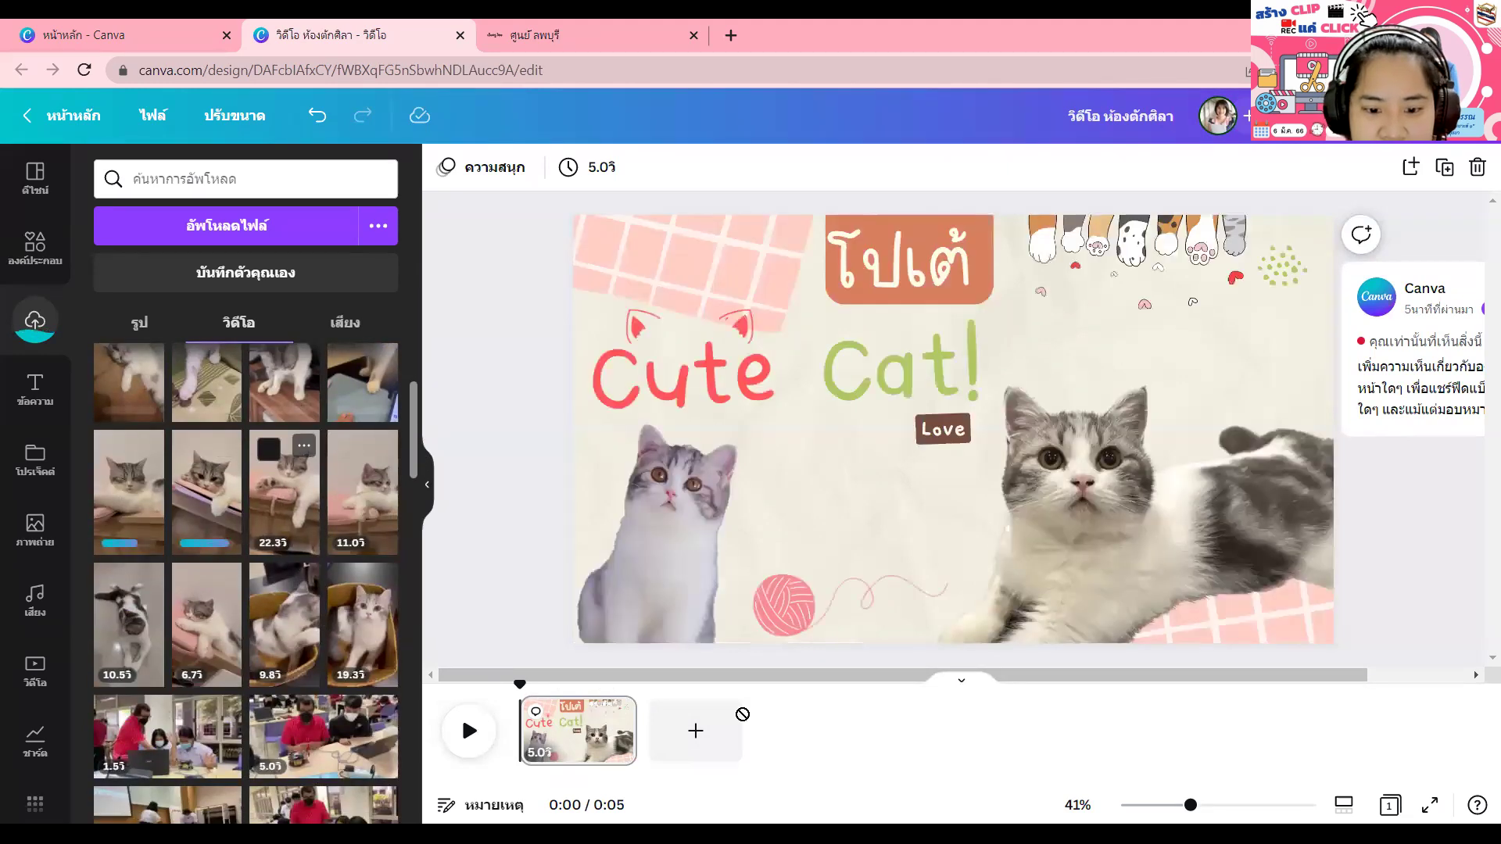
left_click(698, 729)
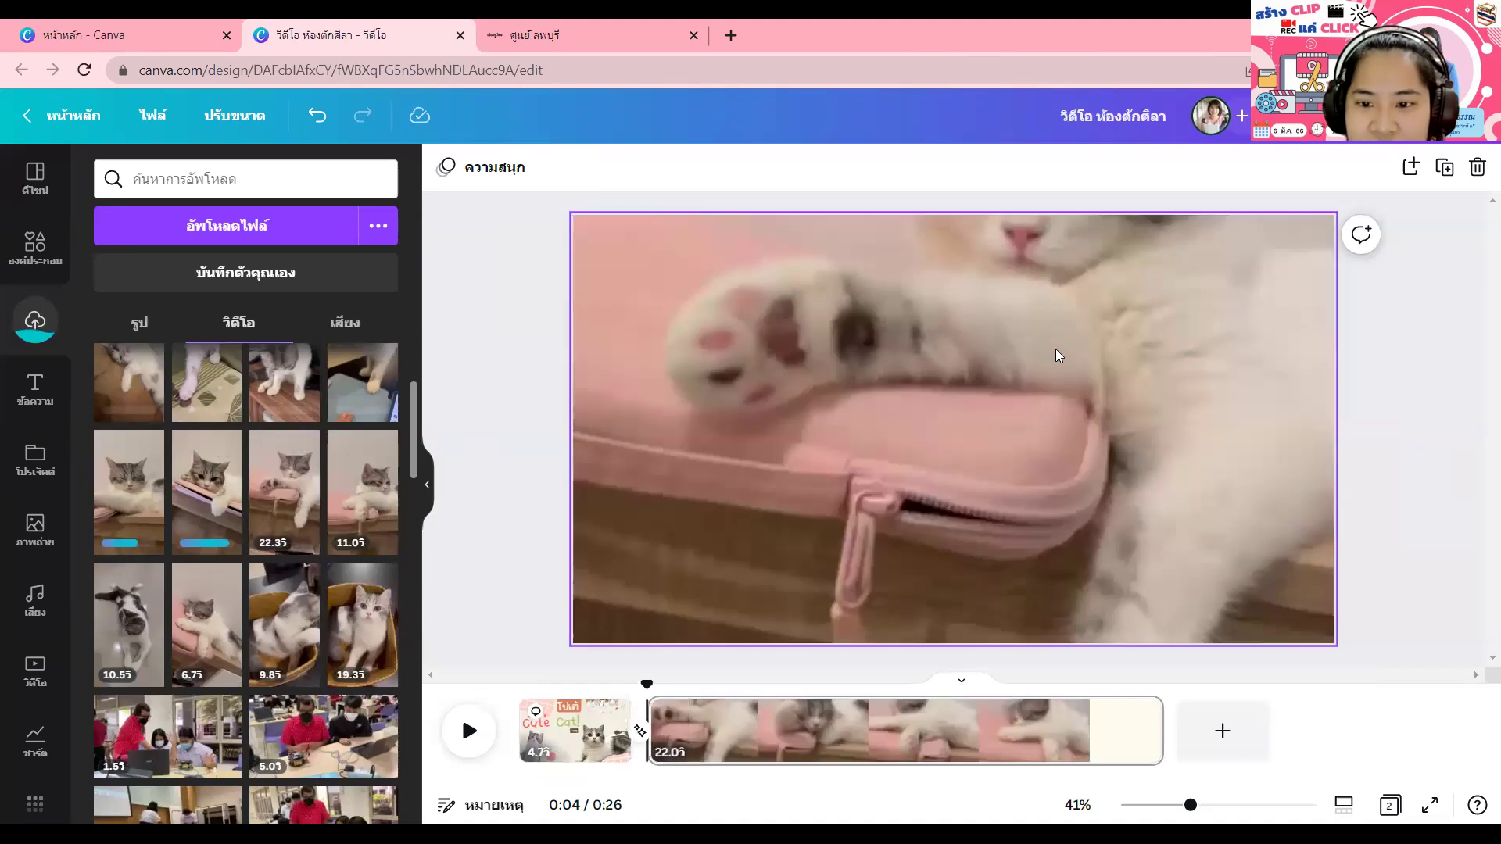
Step: Open the cat clip on page 2 for repositioning, leave that mode and select the clip itself
double_click(1056, 345)
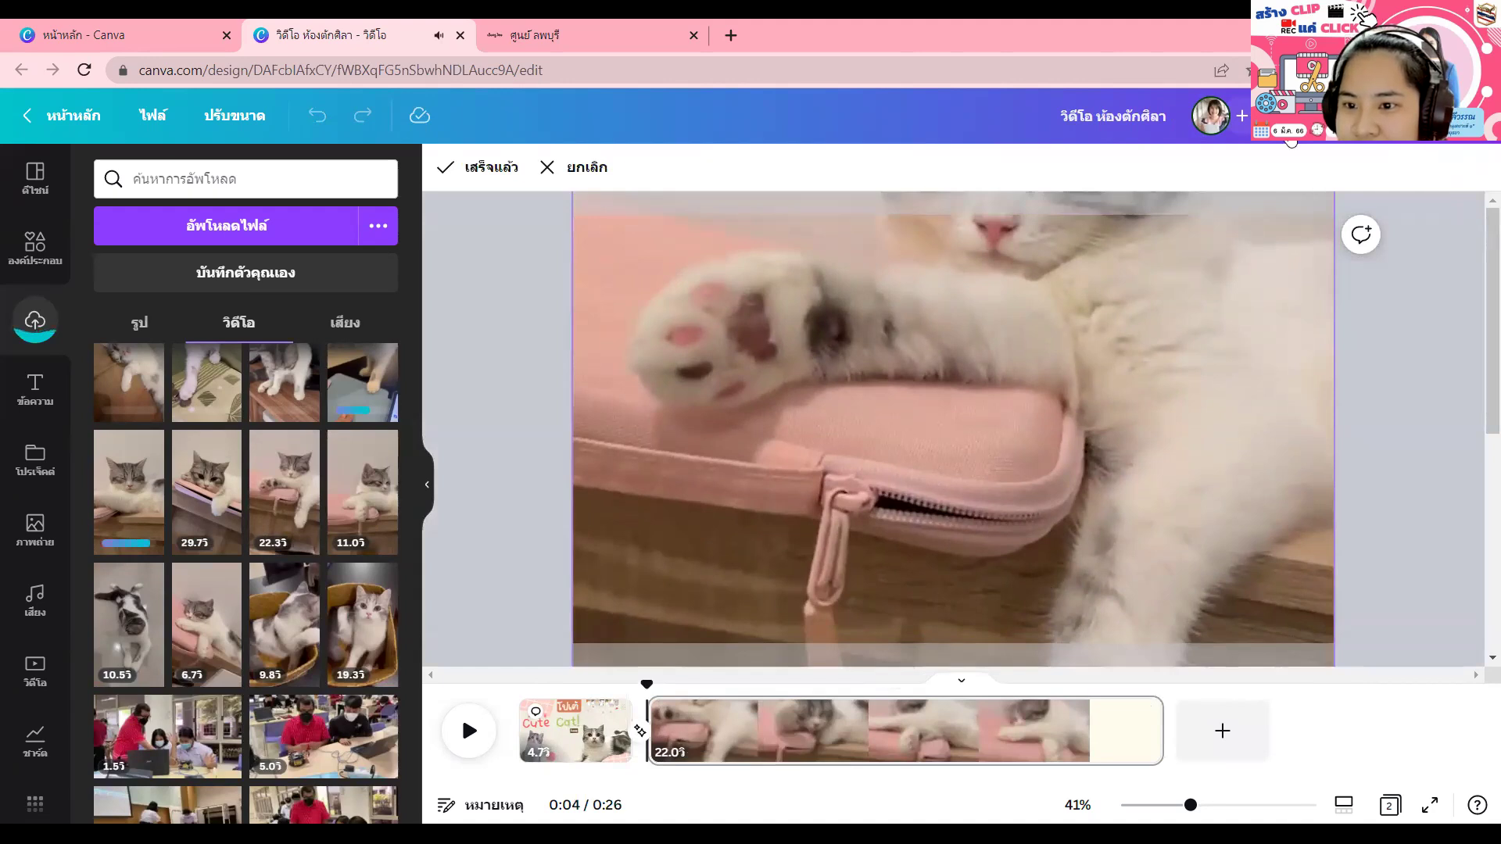
left_click(1395, 381)
left_click(1403, 352)
left_click(1274, 320)
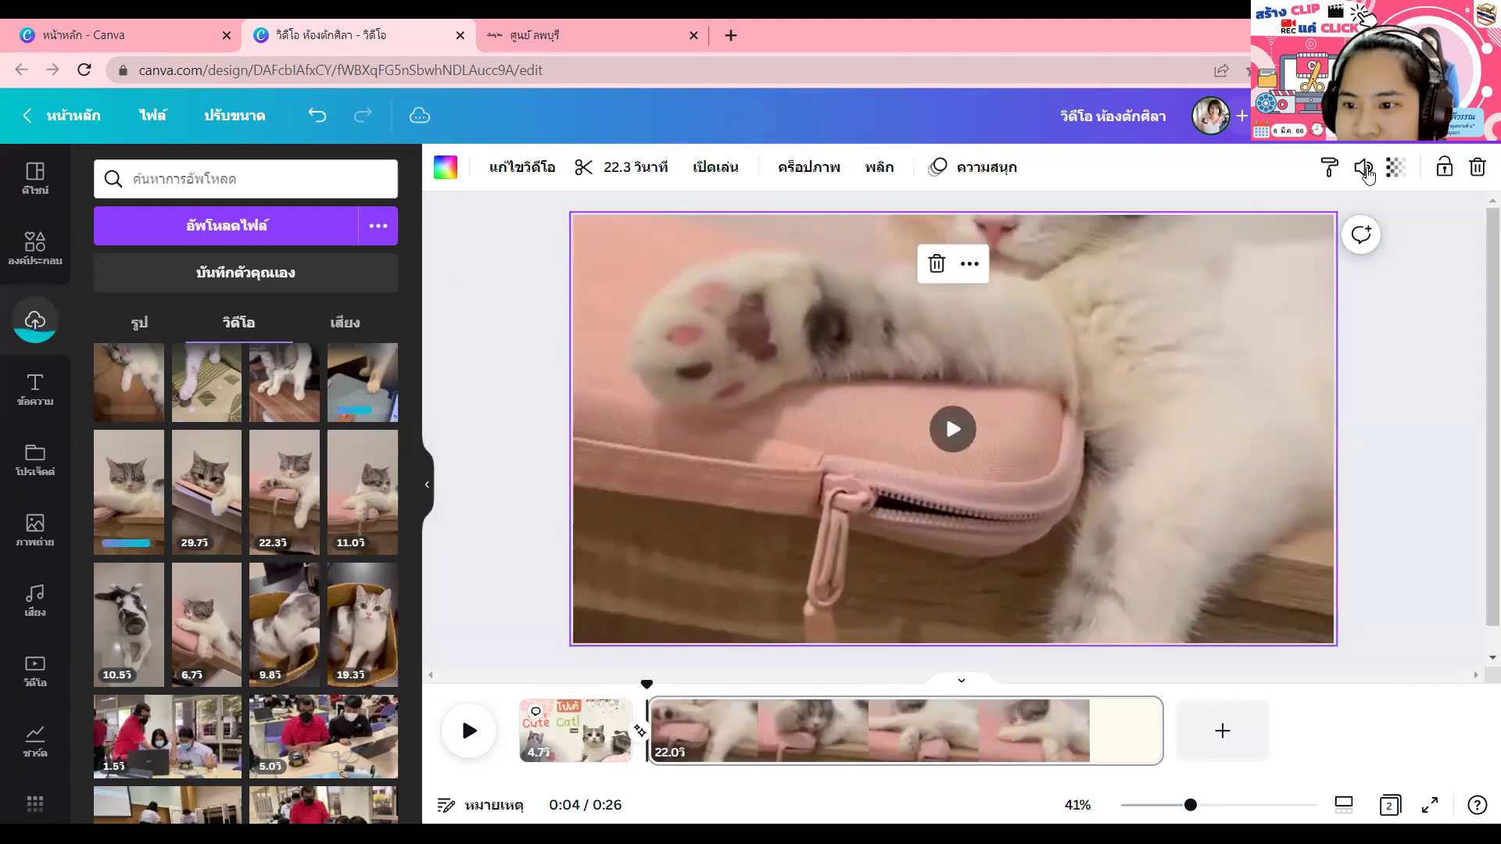